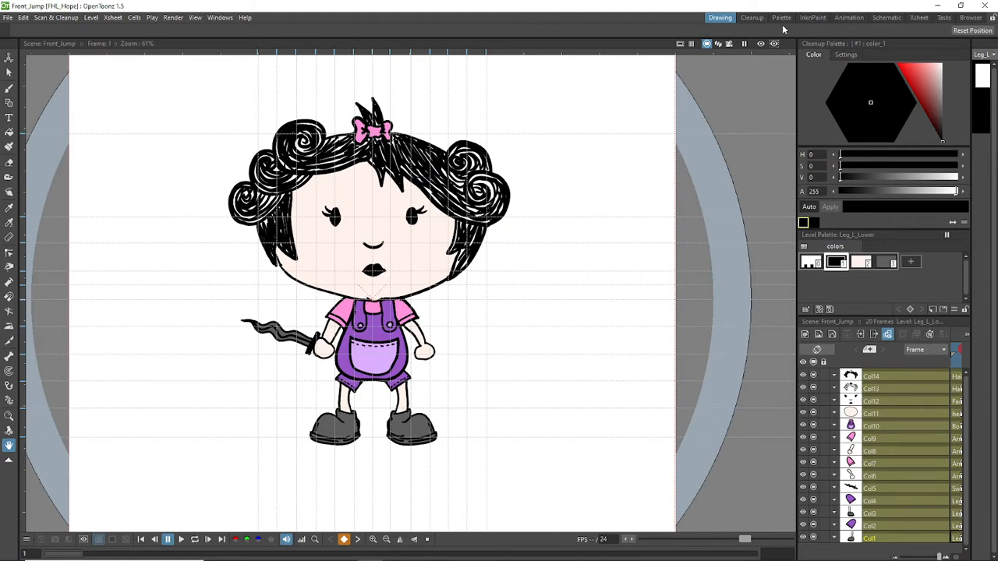
- Switch to the Animation room and open the Level Settings of the Body level in Col10
left_click(848, 17)
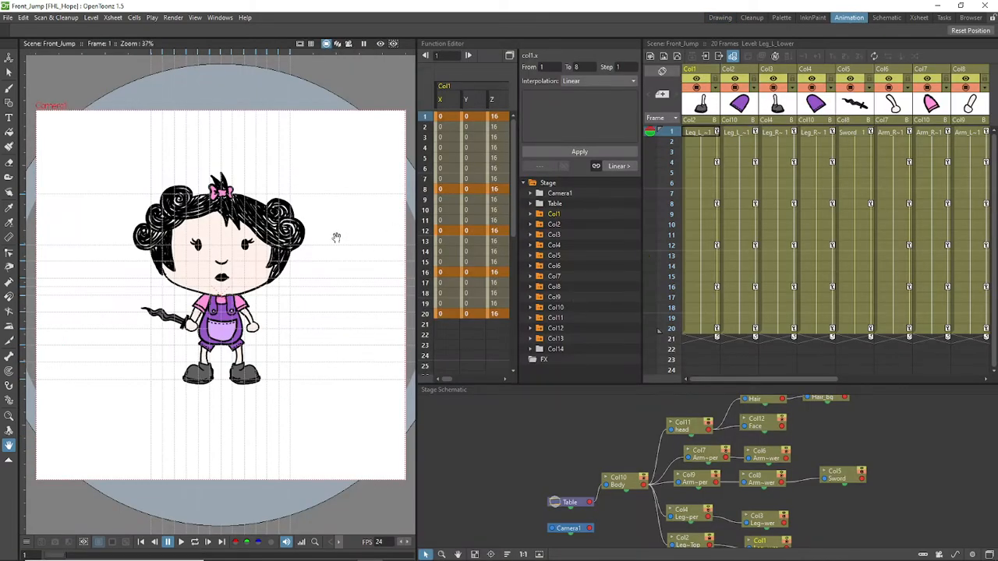
scroll(255, 349, "up", 1)
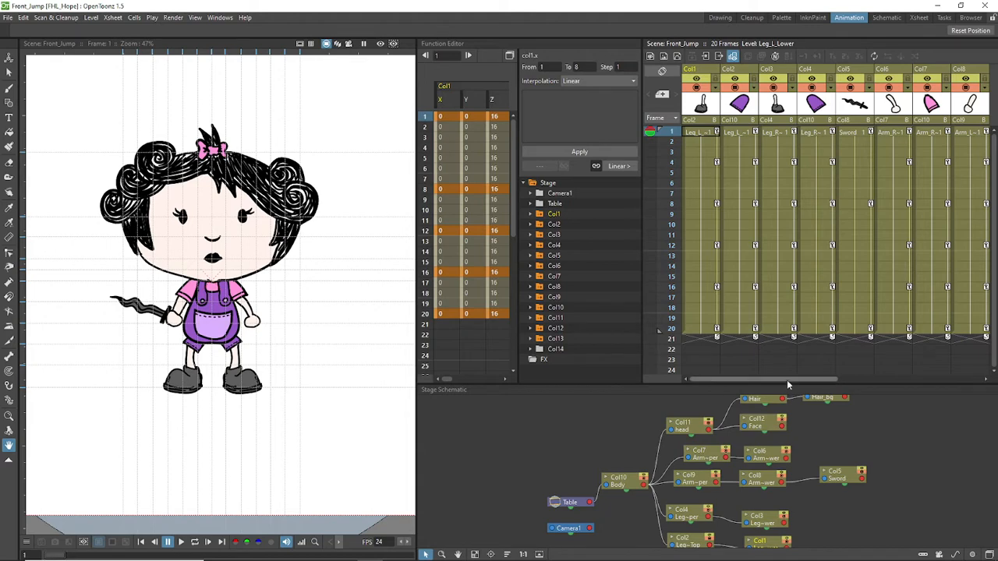
left_click_drag(787, 380, 936, 387)
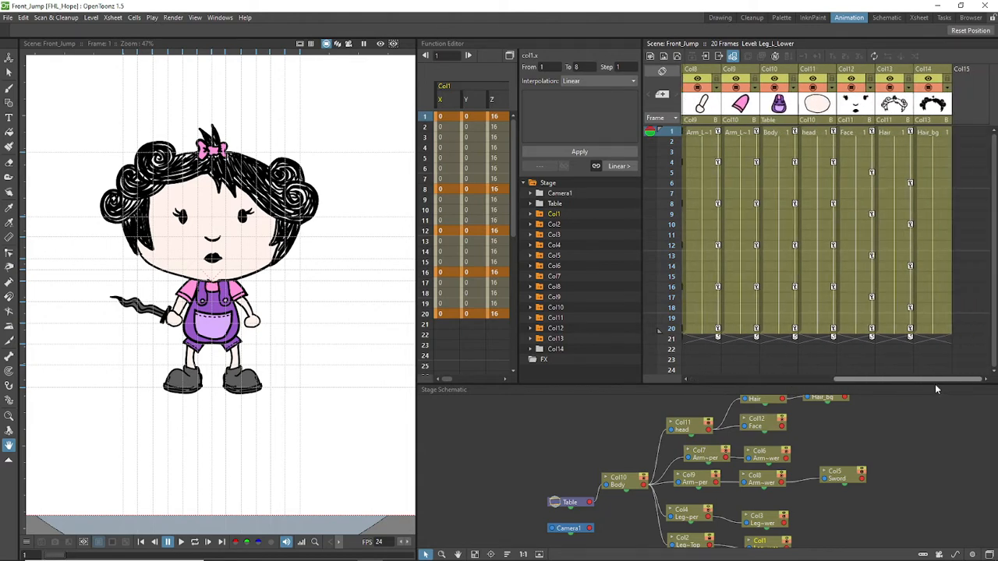
left_click(785, 117)
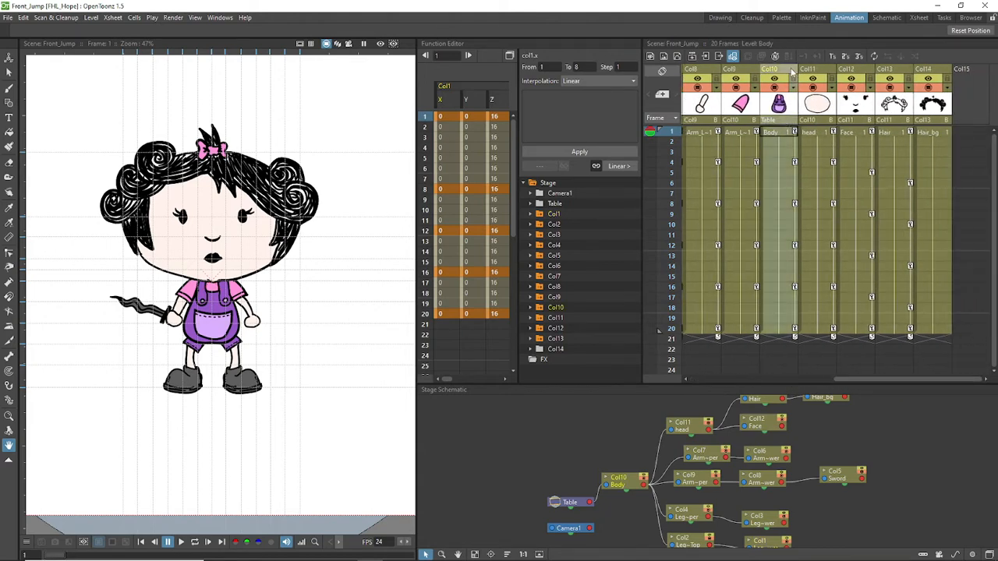
right_click(777, 136)
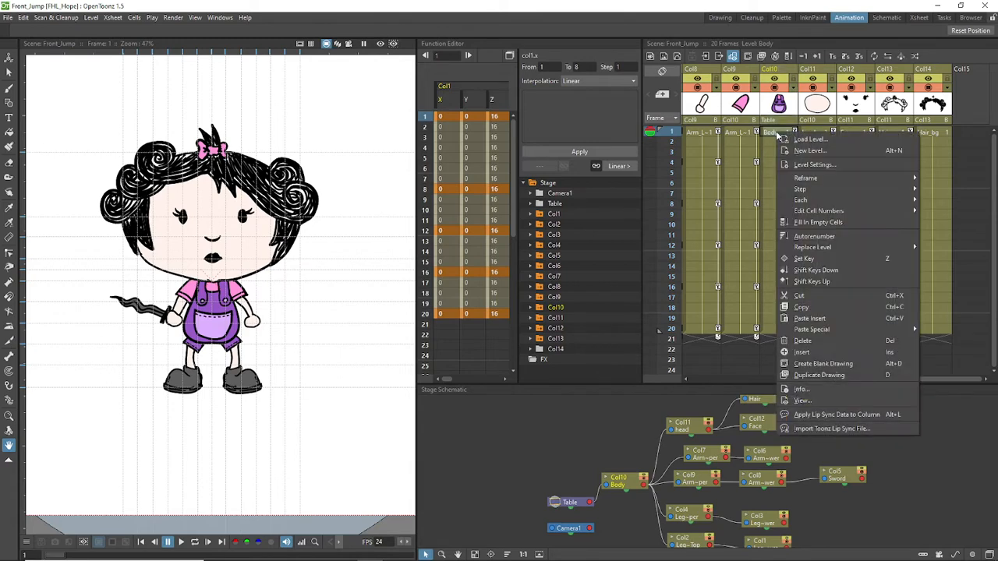
left_click(841, 165)
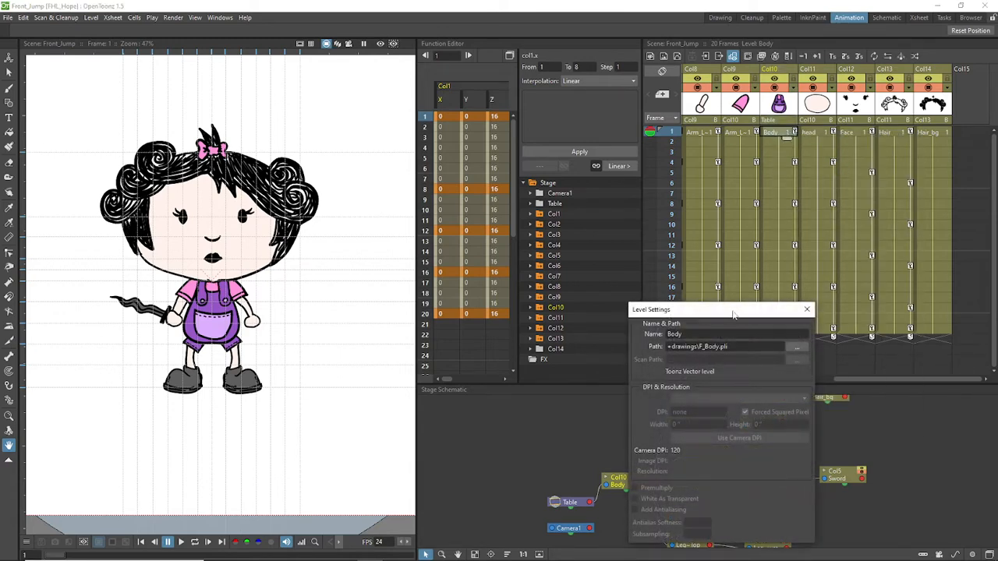
left_click_drag(732, 316, 712, 225)
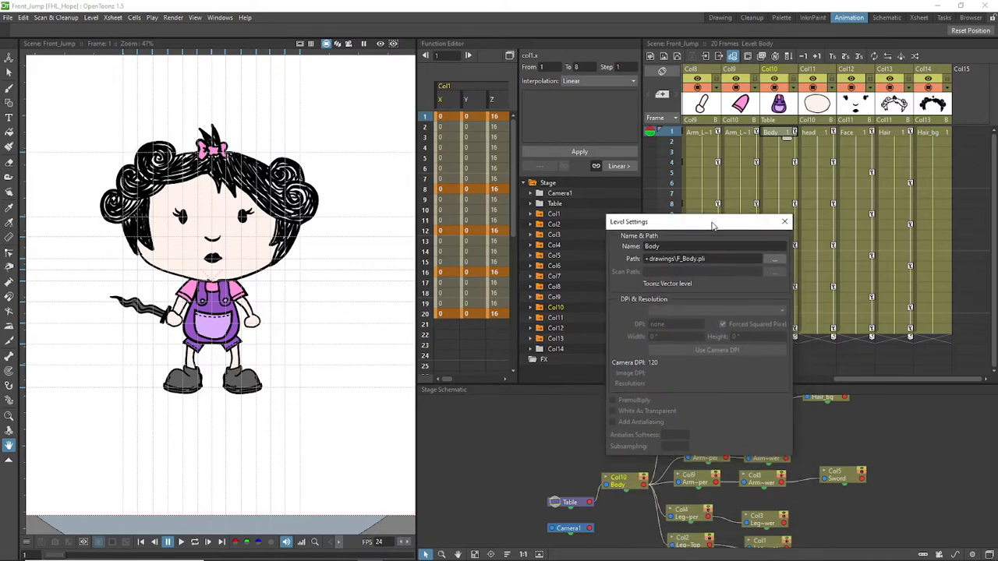
- Point the Body level's path to B_Body.pli in the drawings folder and close the level settings
left_click(776, 258)
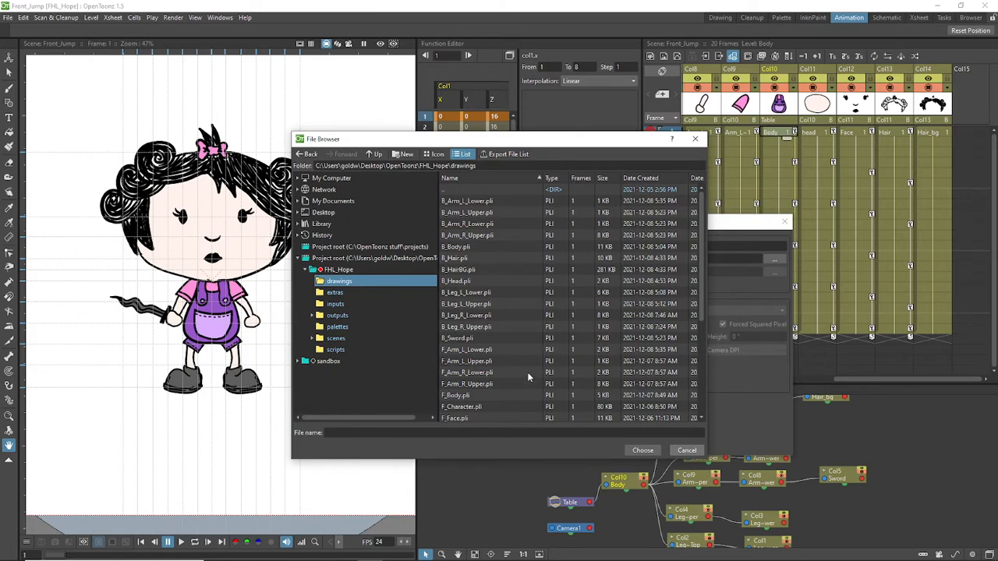
left_click_drag(578, 145, 727, 128)
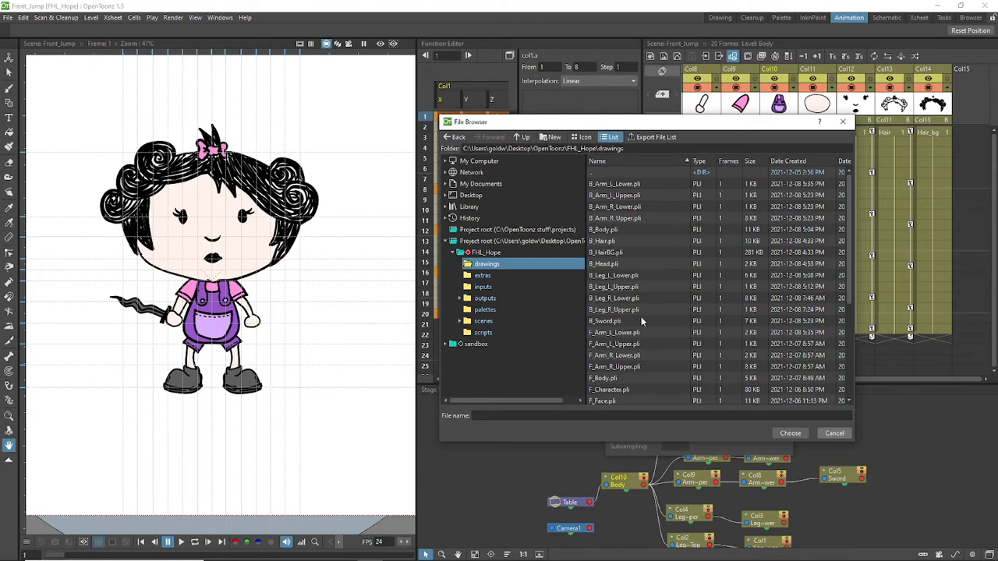
scroll(624, 308, "down", 1)
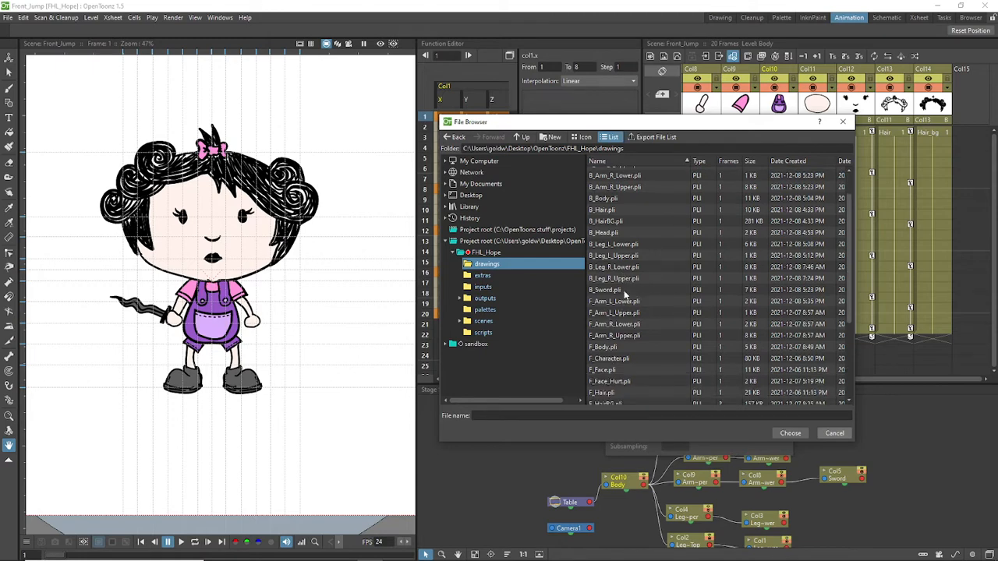
scroll(620, 289, "up", 1)
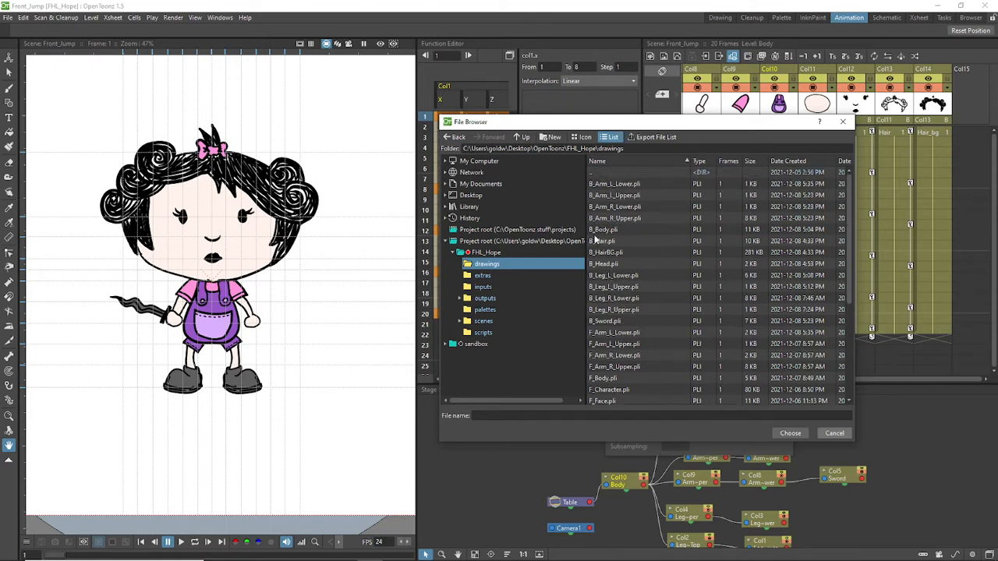
left_click(601, 231)
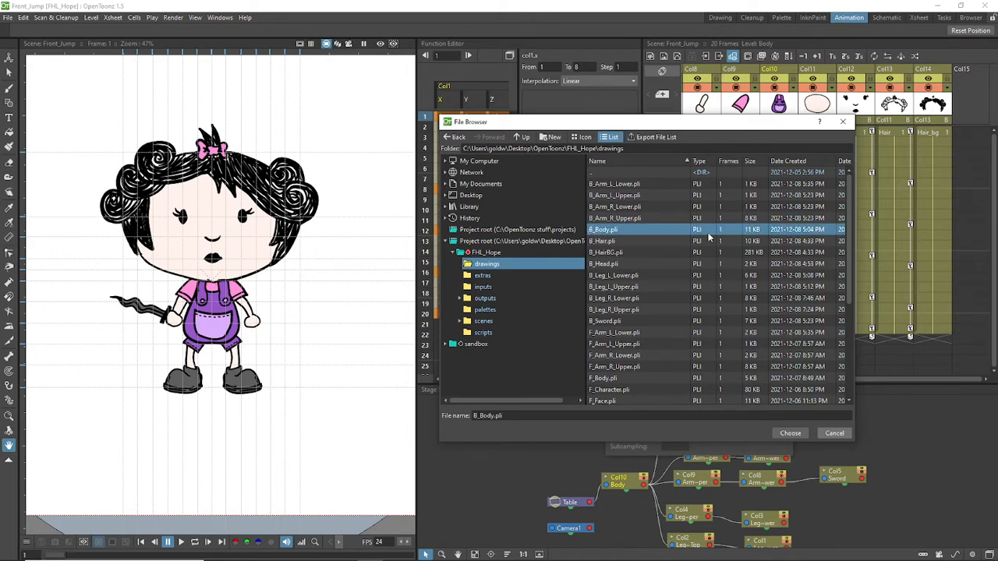
left_click(790, 434)
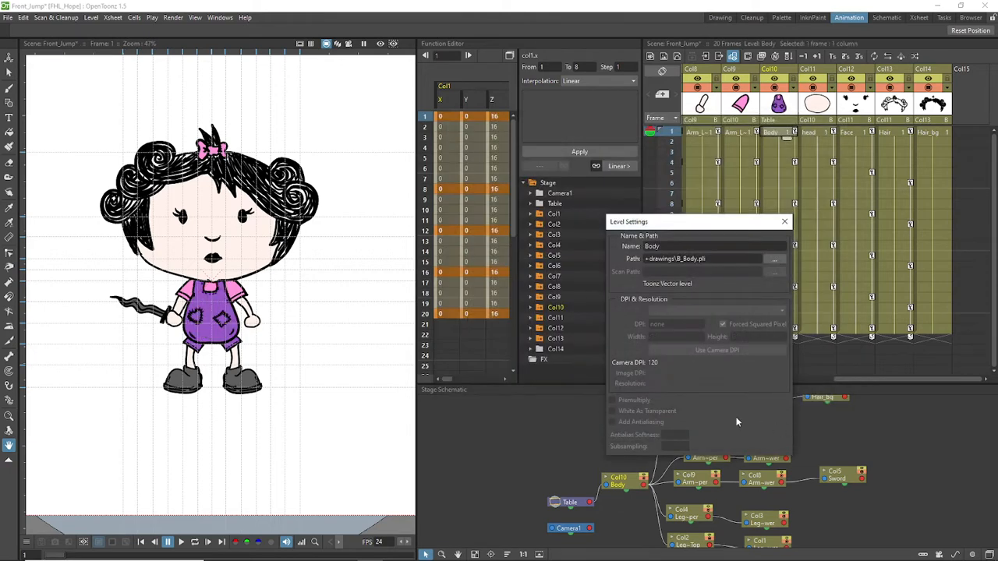
left_click(784, 222)
- Play the animation in a loop to check the swapped body drawing, stopping back at frame 1
left_click(194, 542)
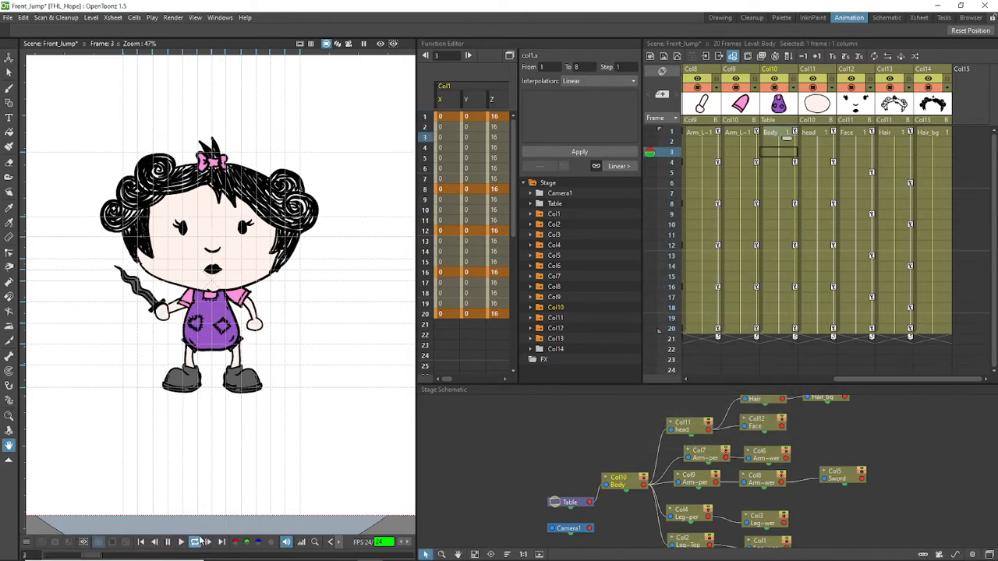
left_click(672, 235)
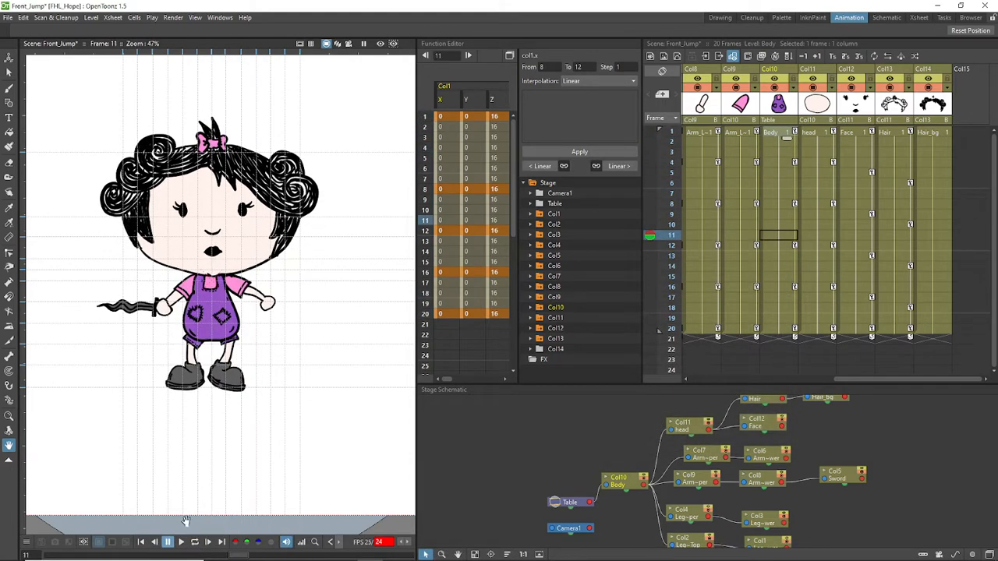
left_click(666, 131)
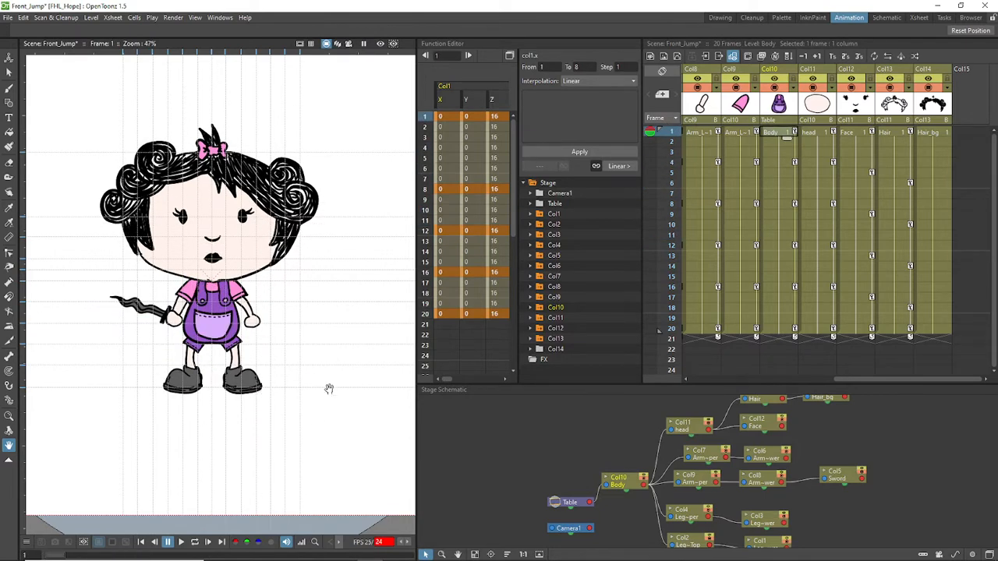
- Save the current scene and save a copy of it as Back_Jump in the scenes folder
key("ctrl+s")
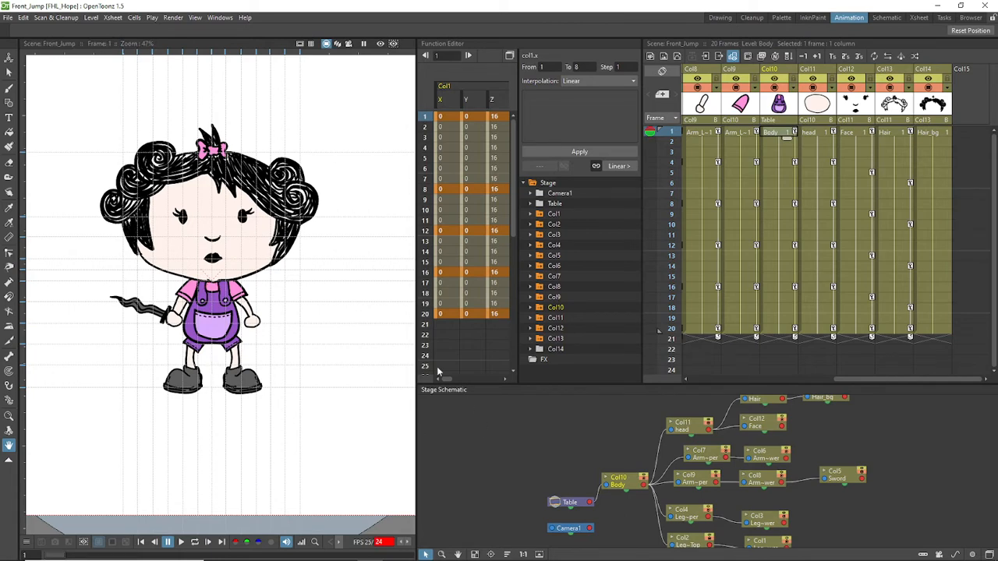
left_click(7, 17)
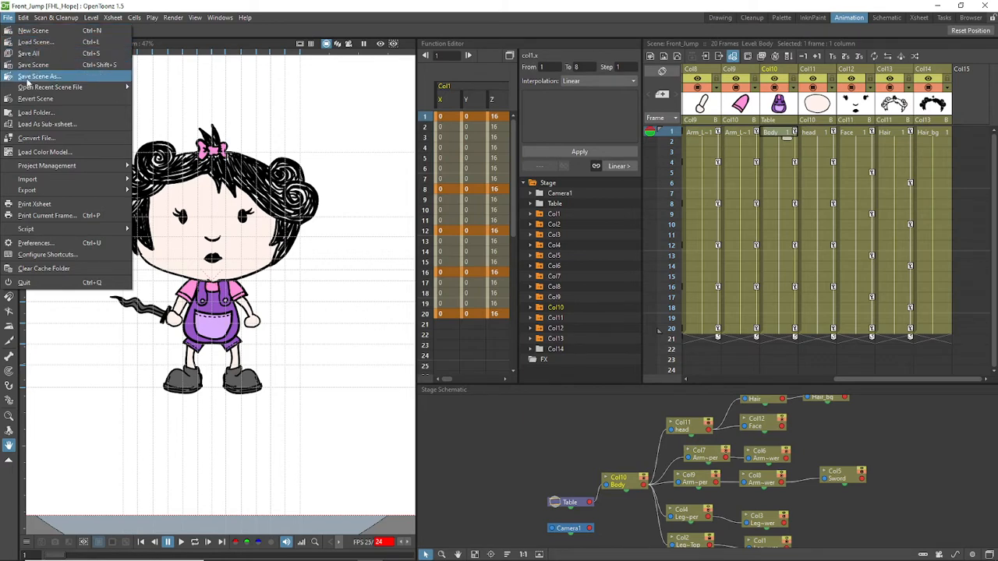
left_click(32, 66)
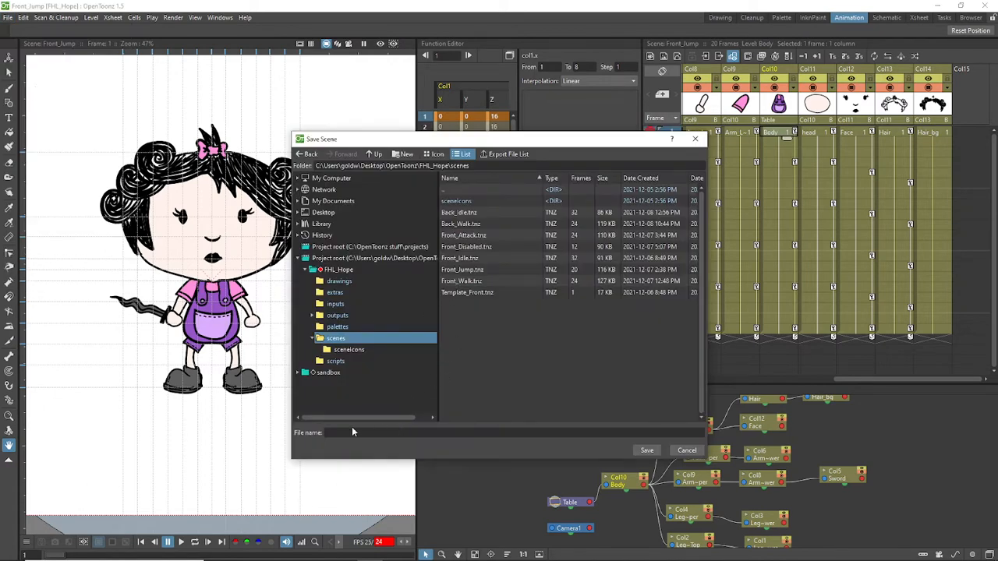
left_click(379, 428)
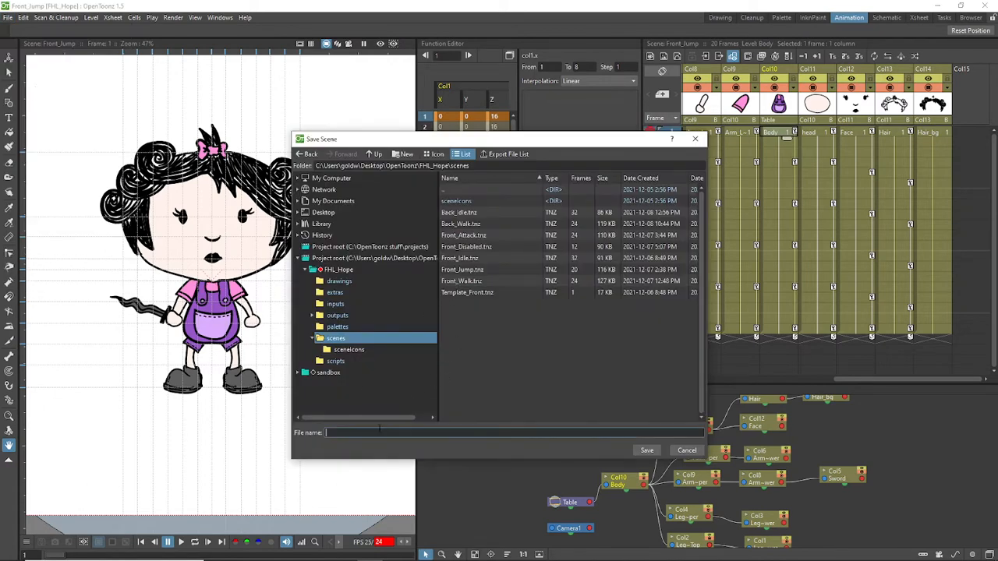
type("Back_Jump")
left_click(646, 452)
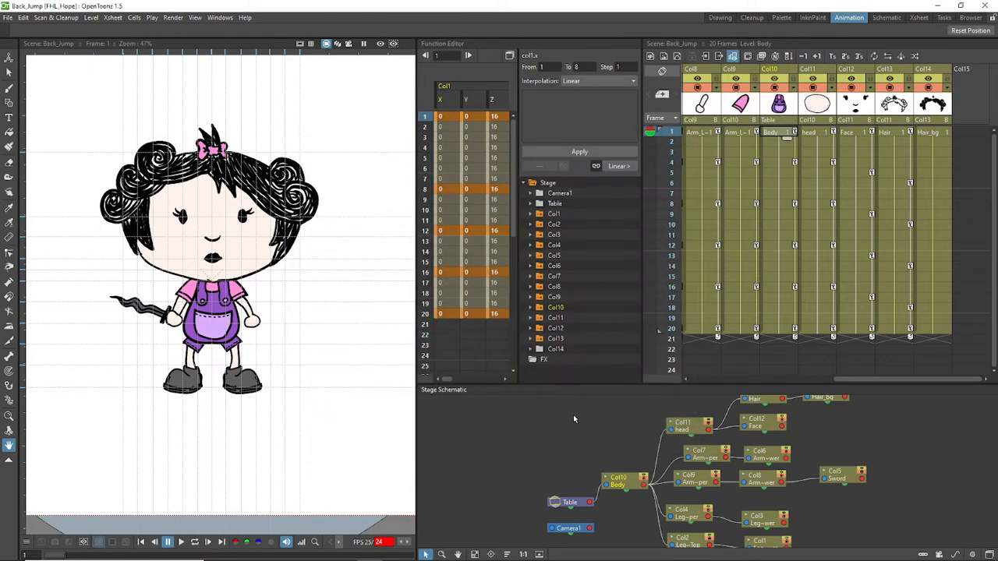
- In the Cleanup room, set the path of the Body level in Col10 to B_Body.pli through its level settings
left_click(751, 17)
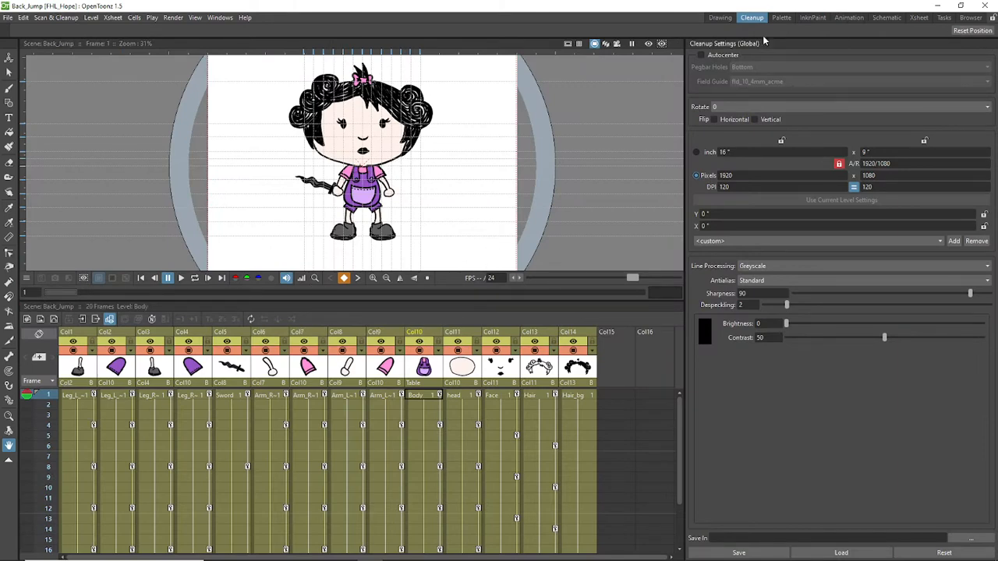
left_click(80, 387)
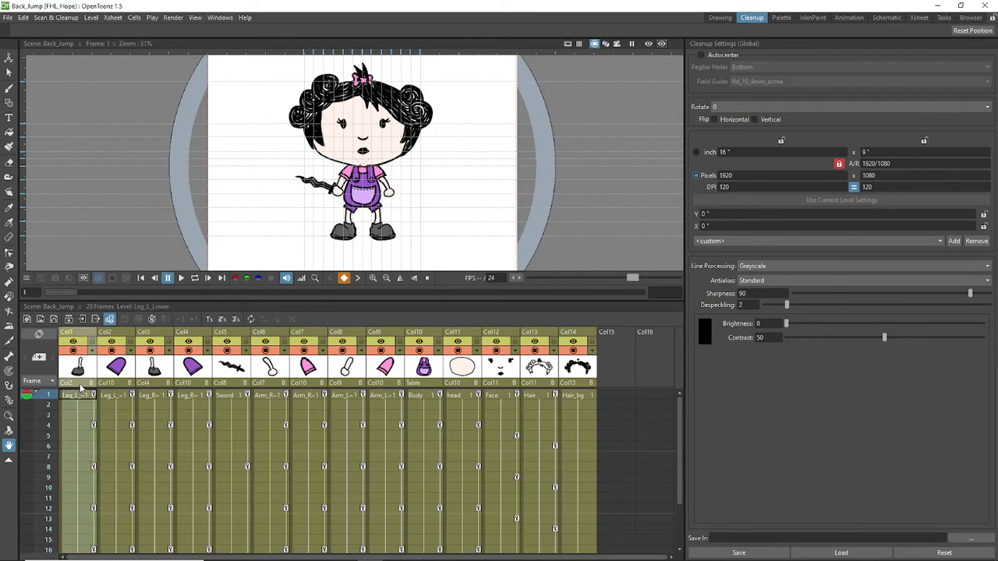
left_click(432, 394)
right_click(431, 400)
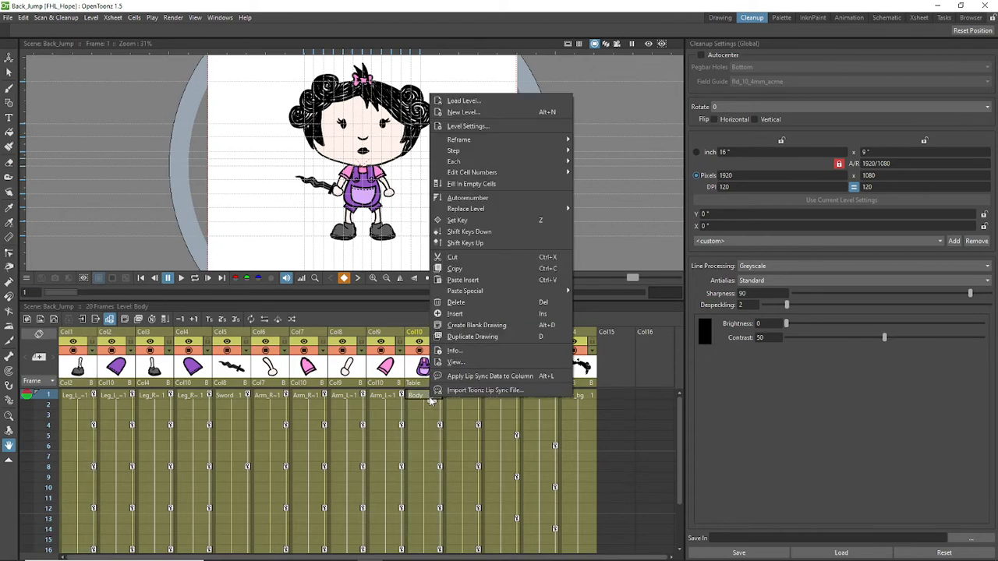
left_click(534, 129)
left_click_drag(757, 222, 838, 200)
left_click(851, 237)
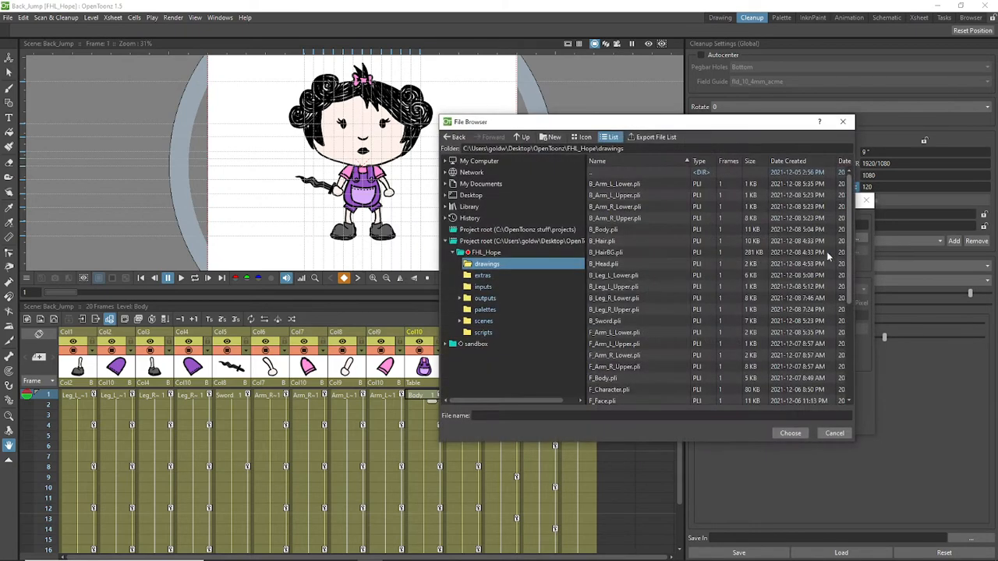
left_click(604, 232)
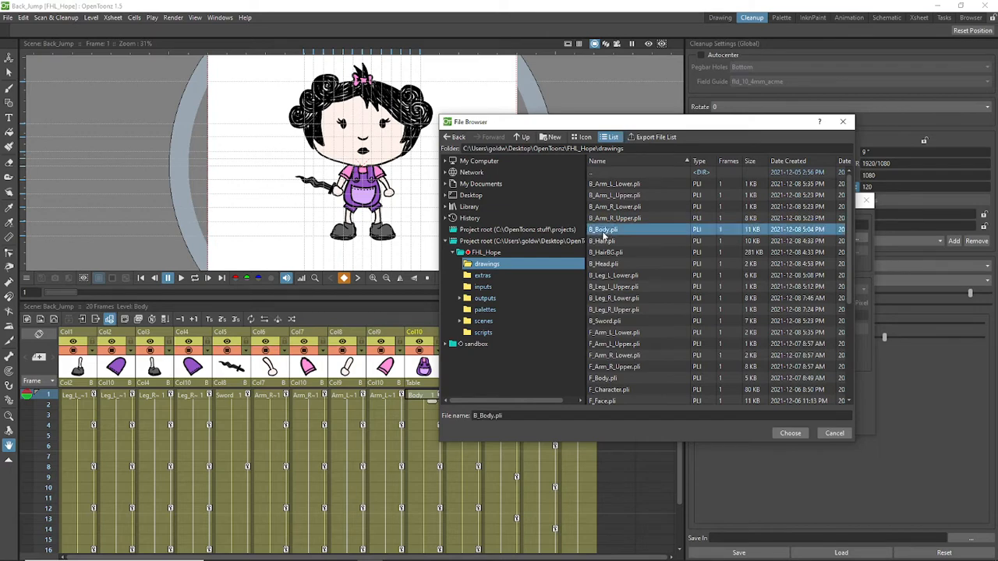
left_click(789, 433)
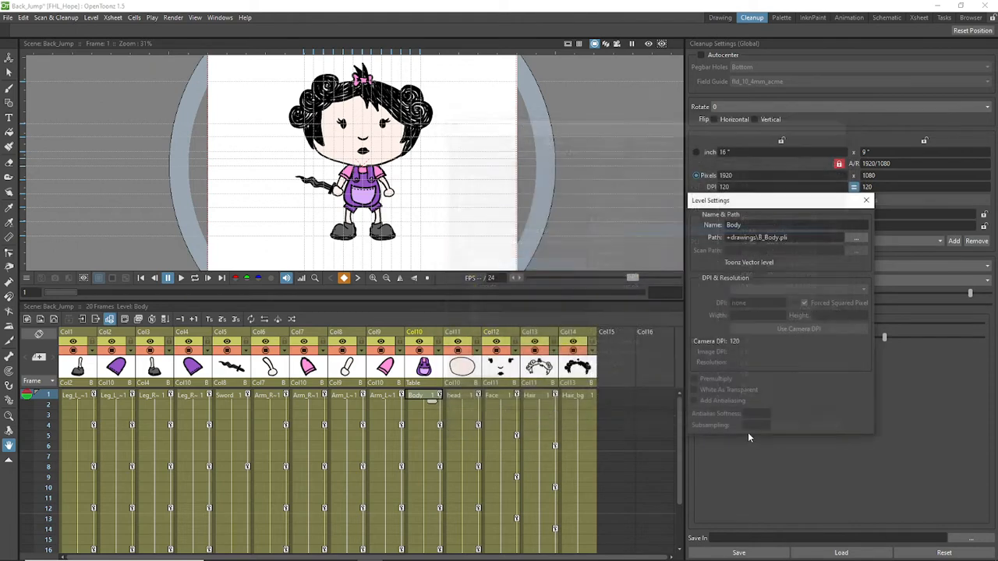
- Delete the Face column (Col12) from the Xsheet
left_click(507, 335)
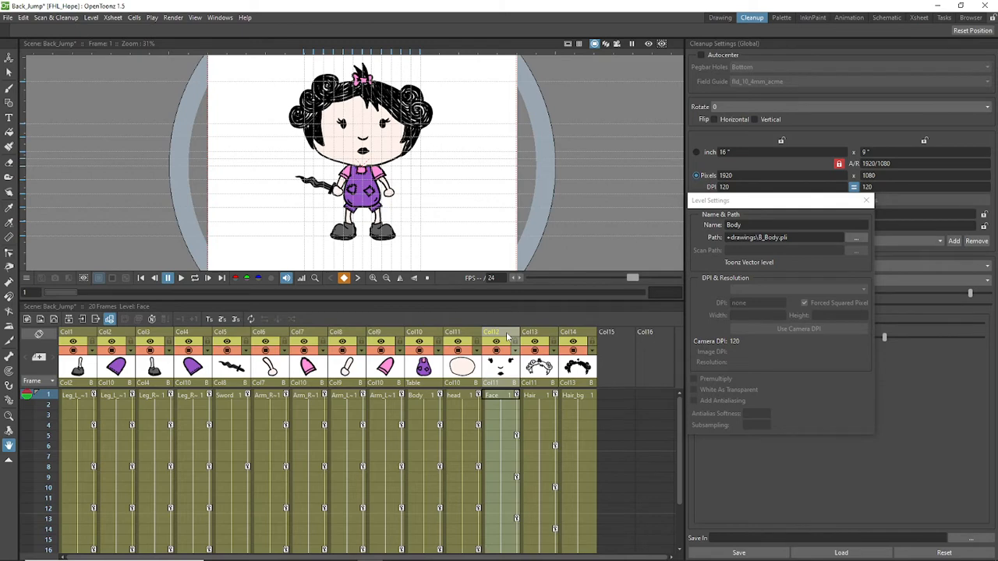
key("Delete")
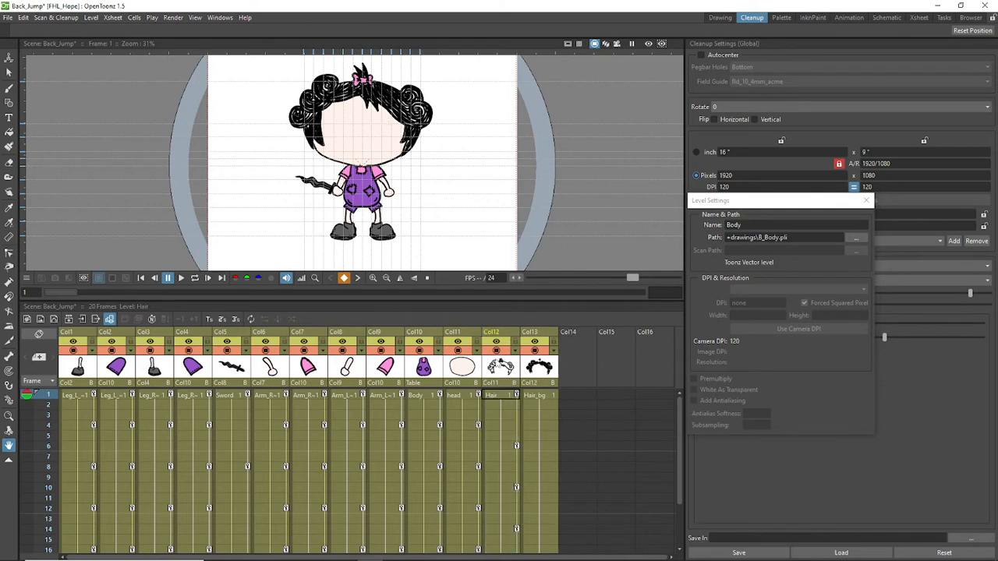
- Try to set the path of the Hair level in Col12 to B_Hair.pli through its level settings
right_click(499, 397)
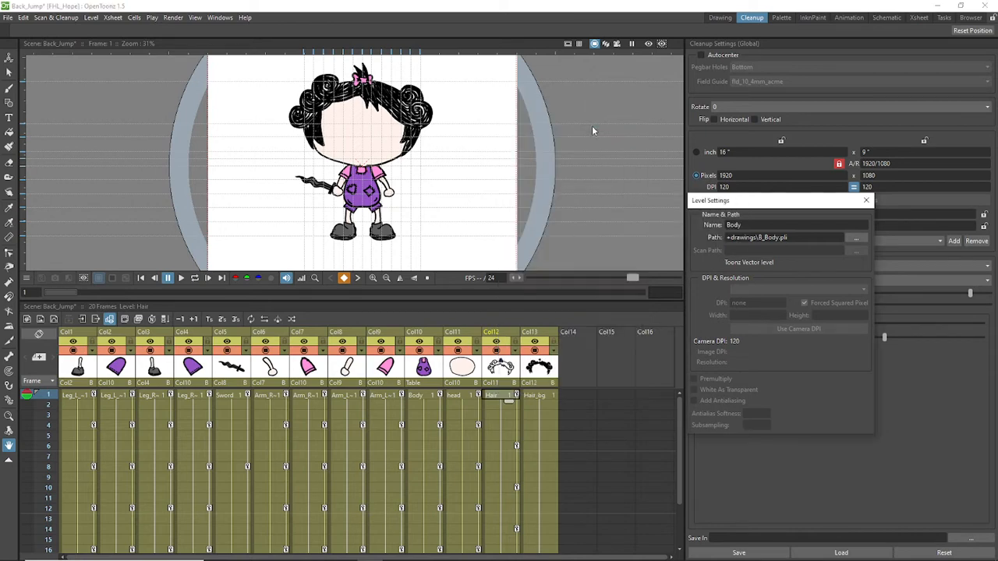
left_click(581, 123)
left_click(855, 238)
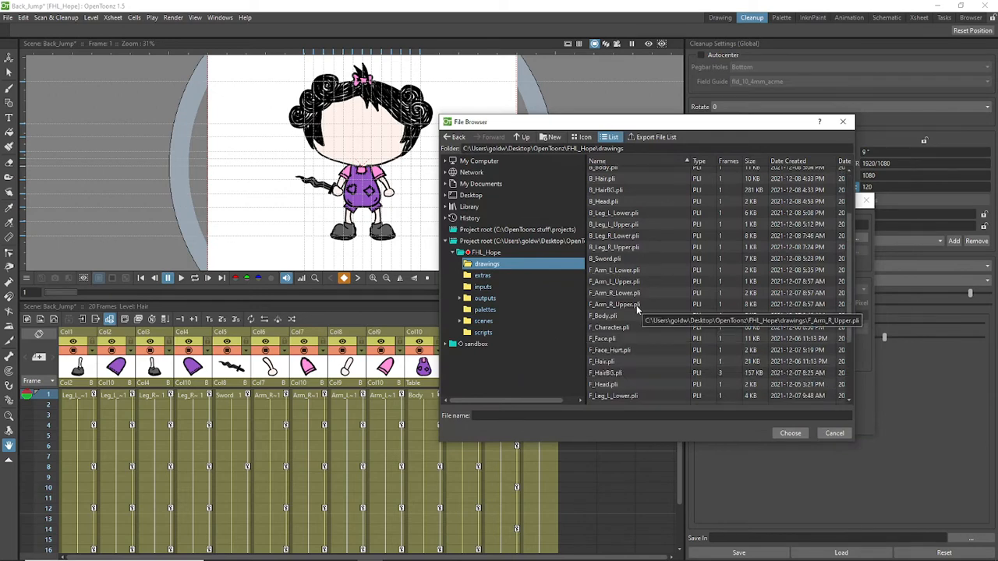
left_click(607, 241)
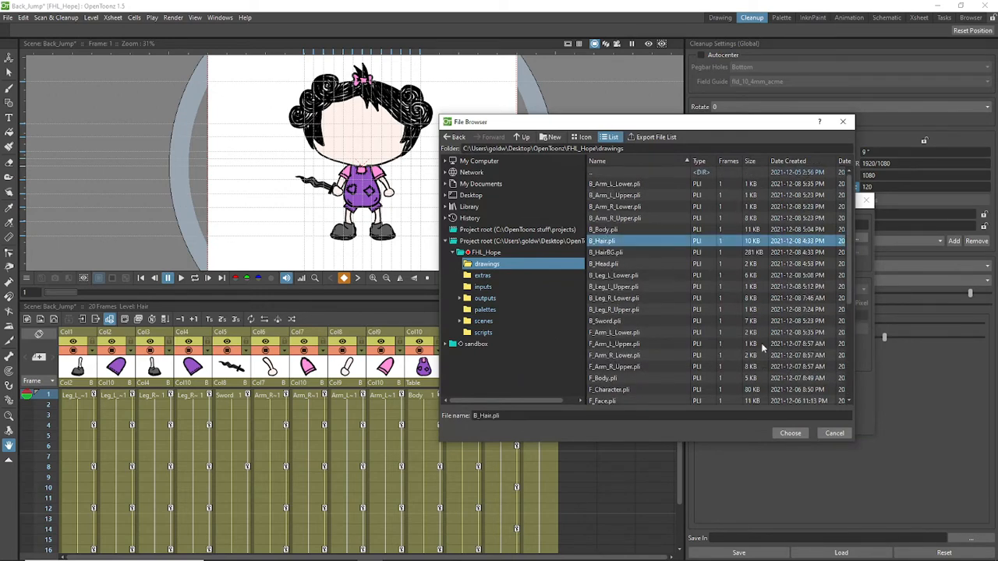
left_click(791, 433)
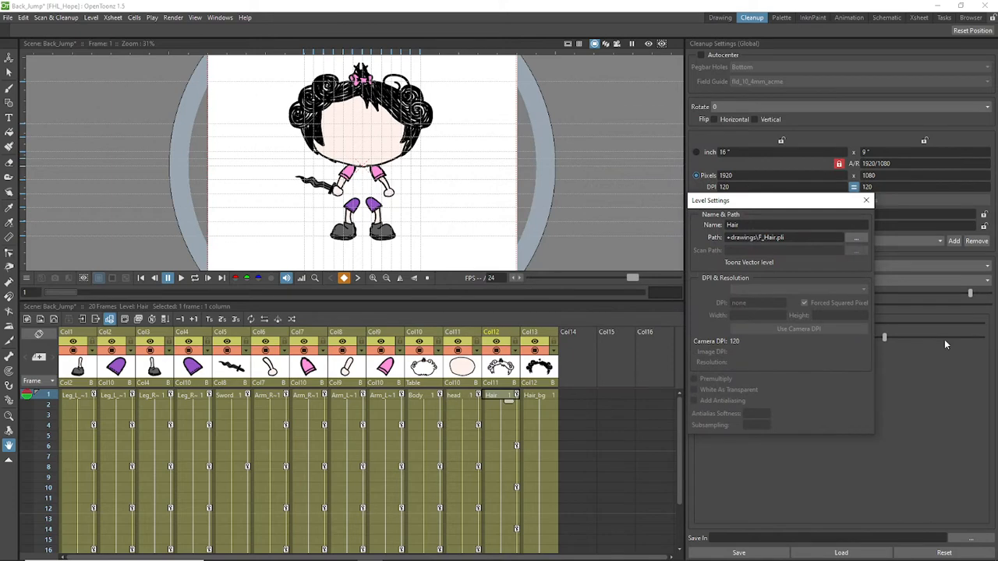
- Set the path of the Hair level in Col12 to B_Hair.pli from the drawings folder
left_click(503, 396)
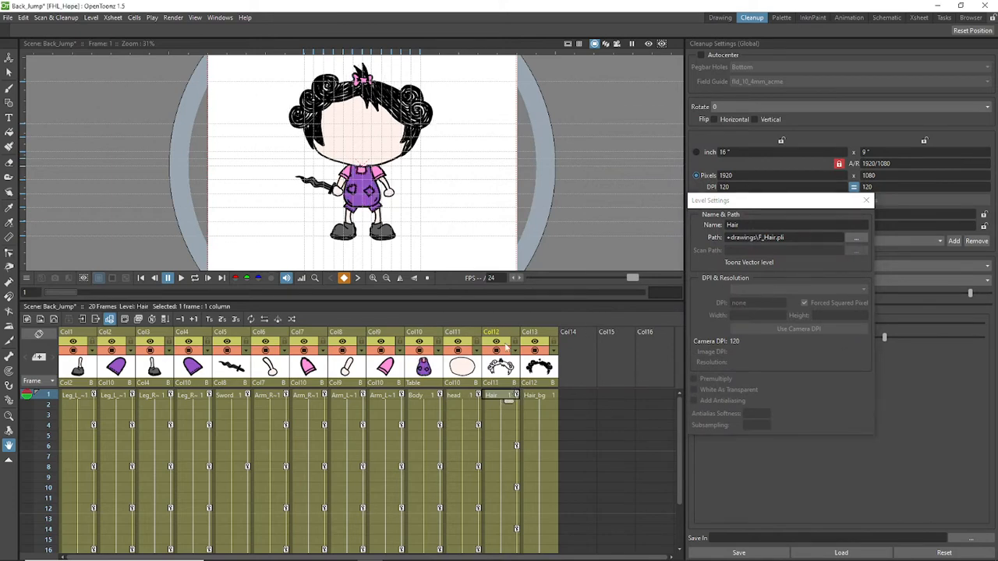
left_click(855, 238)
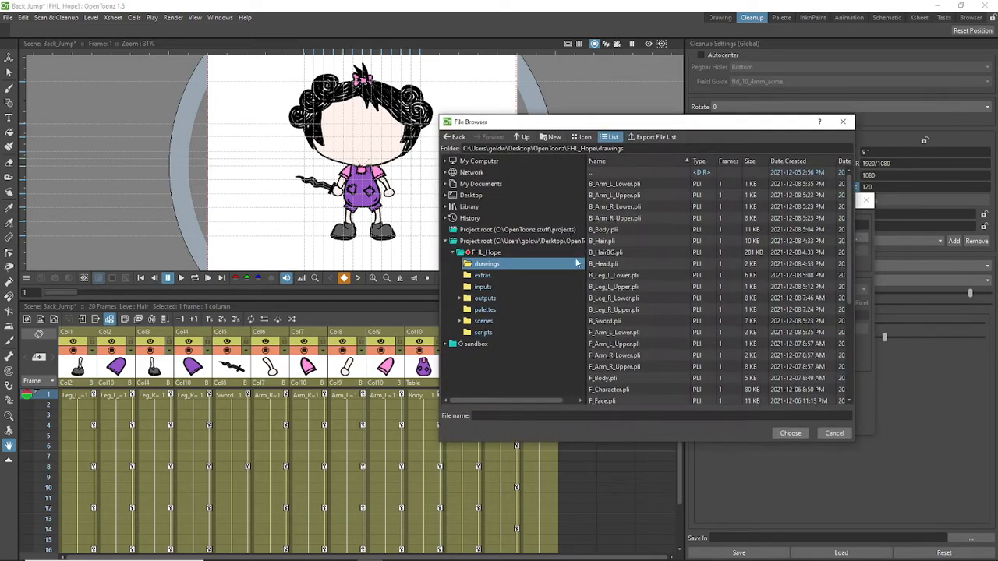
left_click(609, 244)
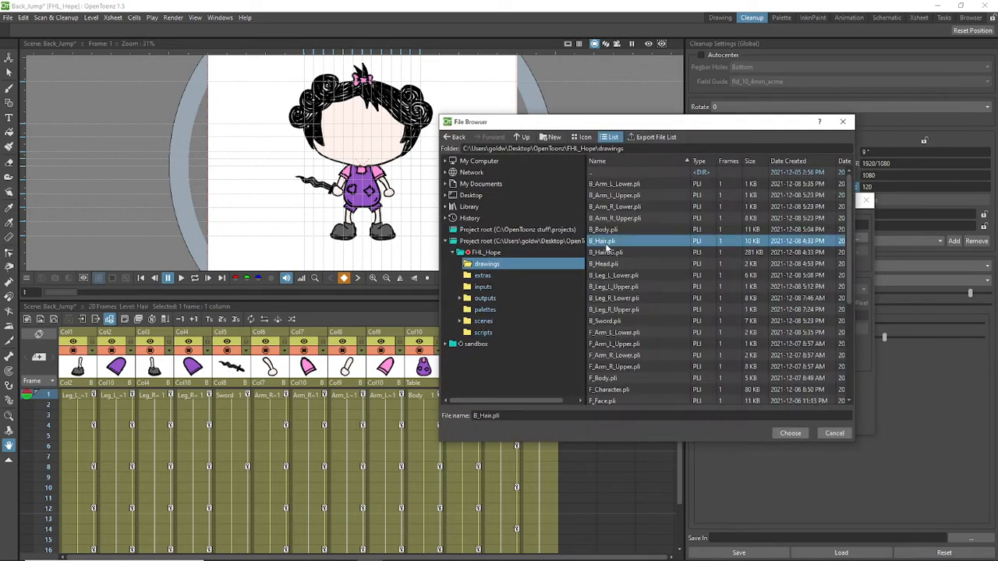
left_click(789, 434)
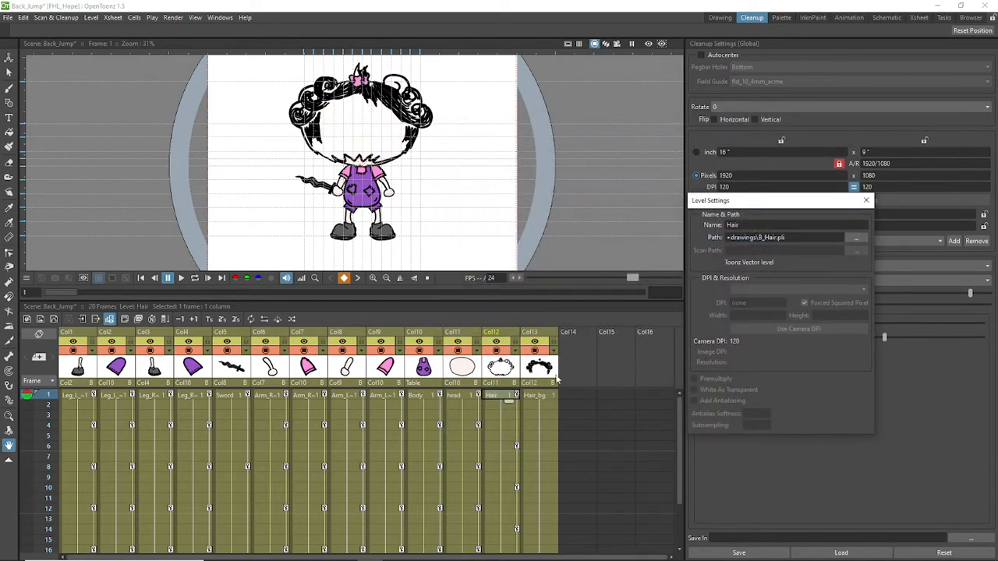
- Set the path of the Hair_bg level in Col13 to B_HairBG.pli and refresh its drawing in the scene
left_click(534, 397)
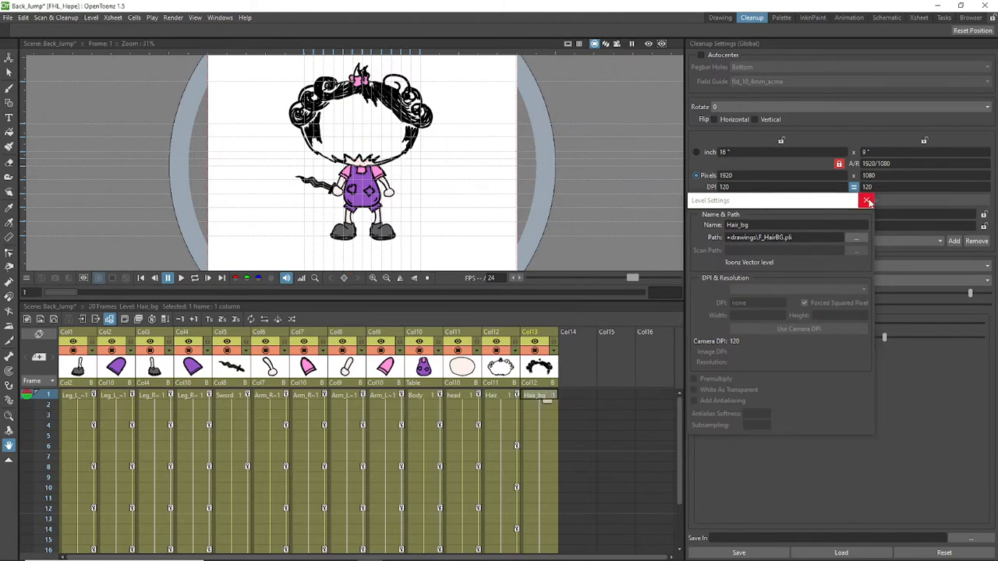
left_click(853, 239)
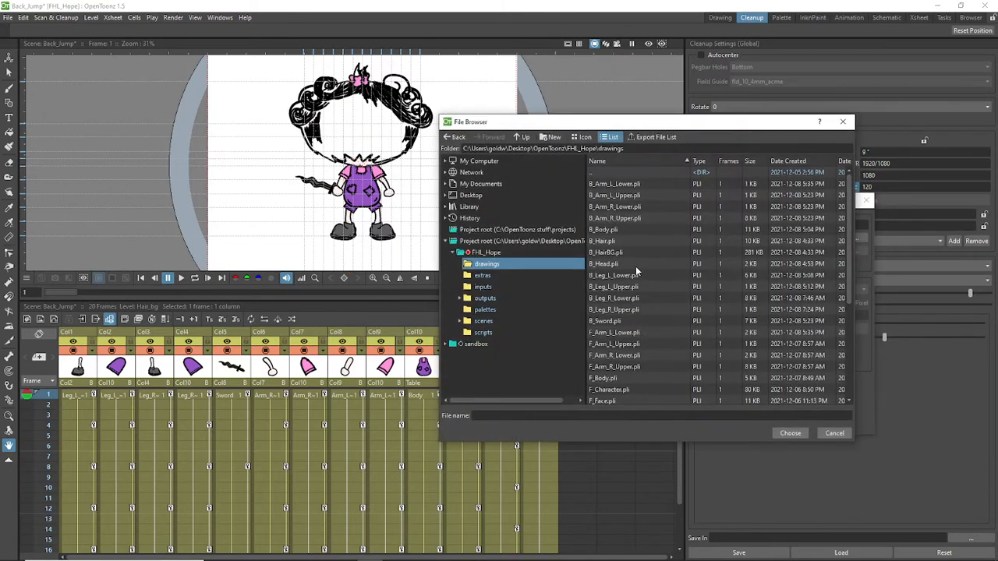
left_click(609, 253)
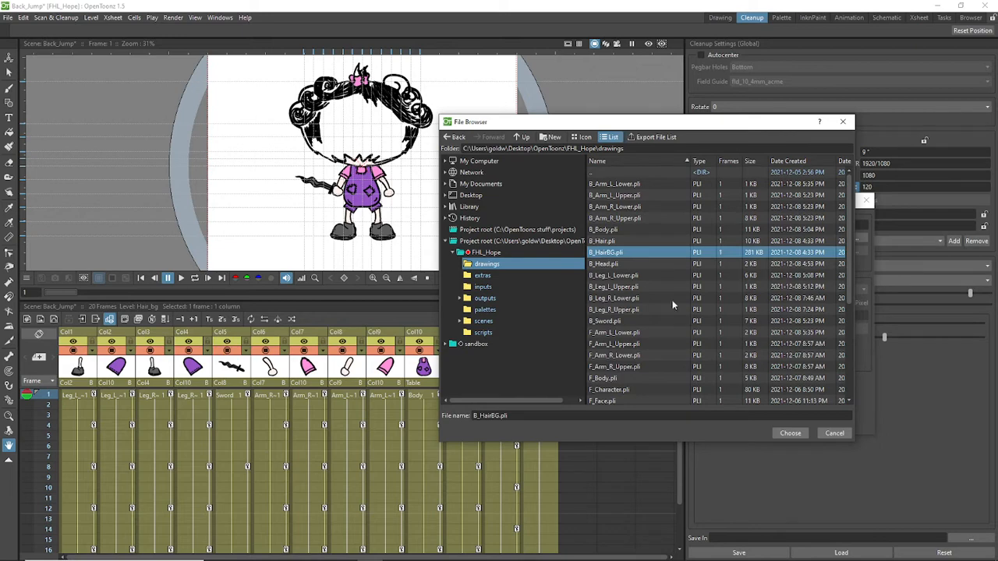
left_click(791, 433)
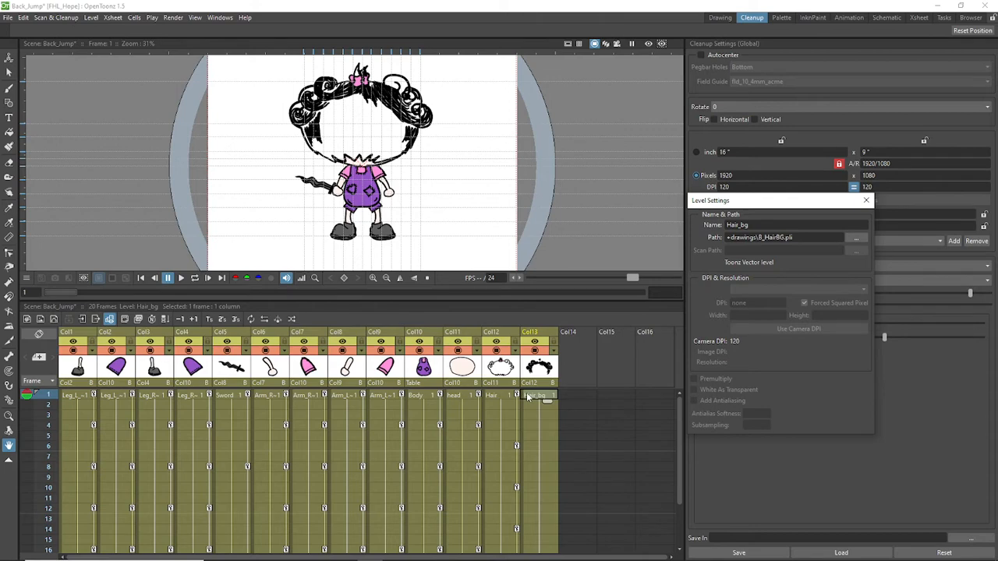
left_click(488, 396)
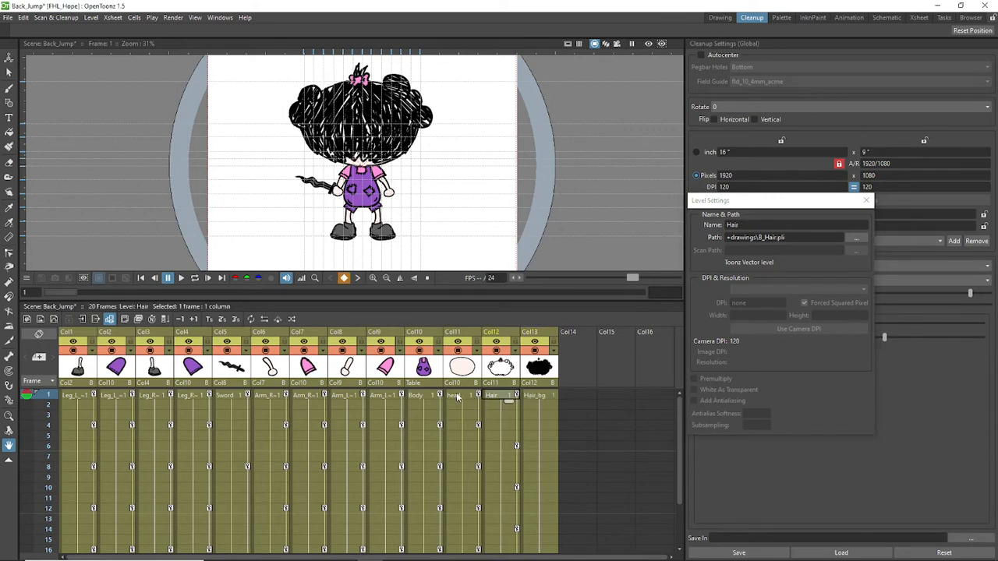
- Set the path of the head level in Col11 to B_Head.pli from the drawings folder
left_click(459, 397)
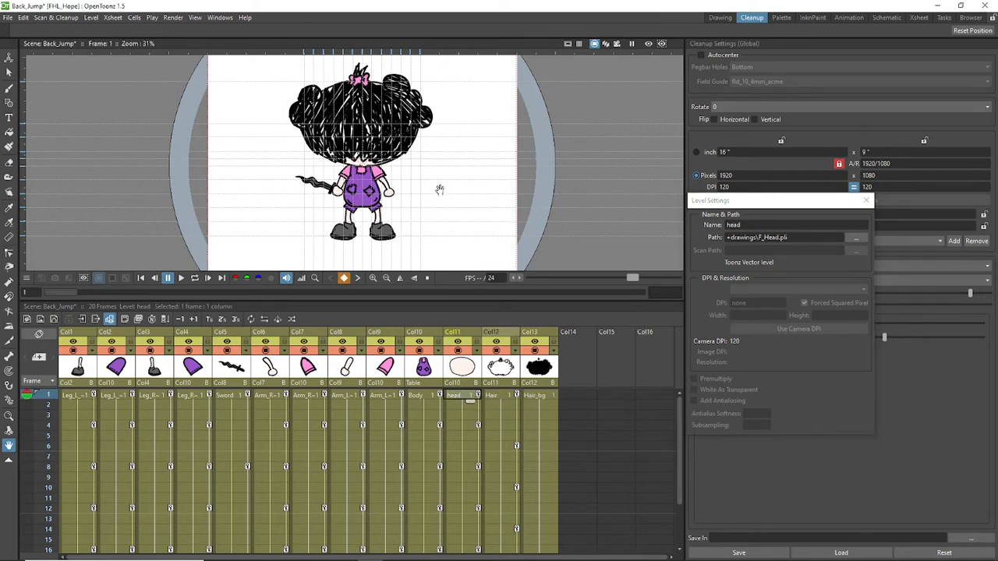
left_click(859, 240)
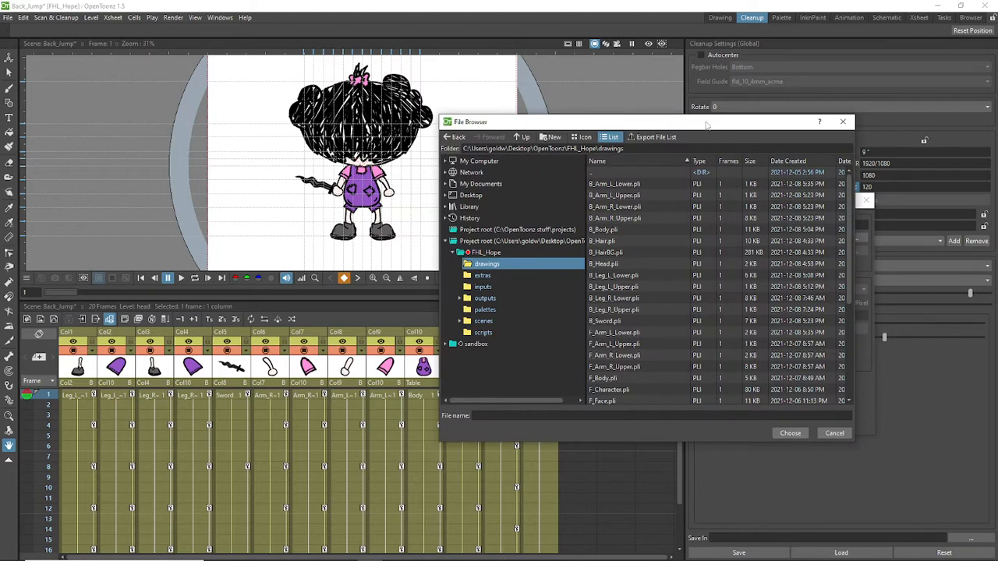
left_click_drag(707, 125, 854, 120)
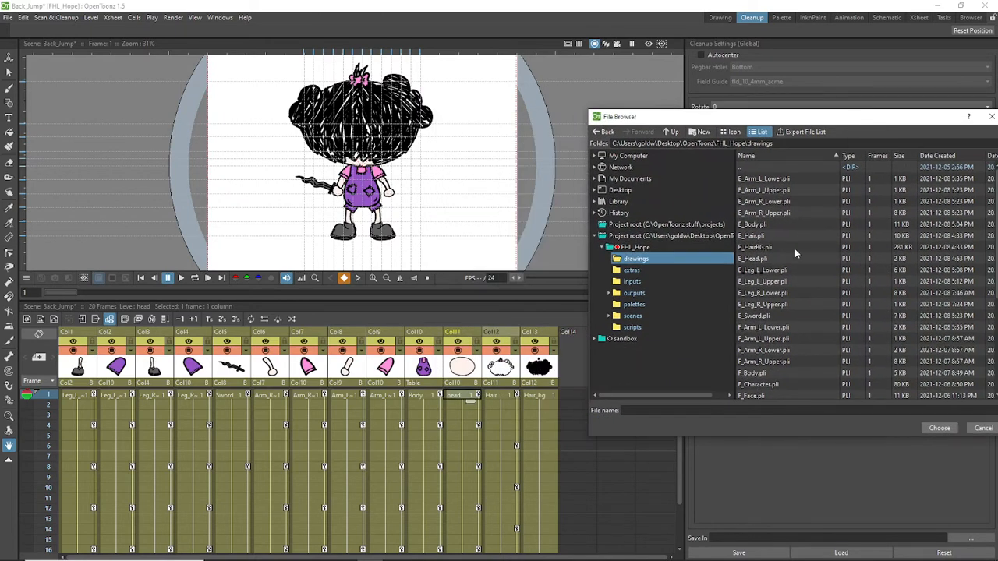
left_click(750, 260)
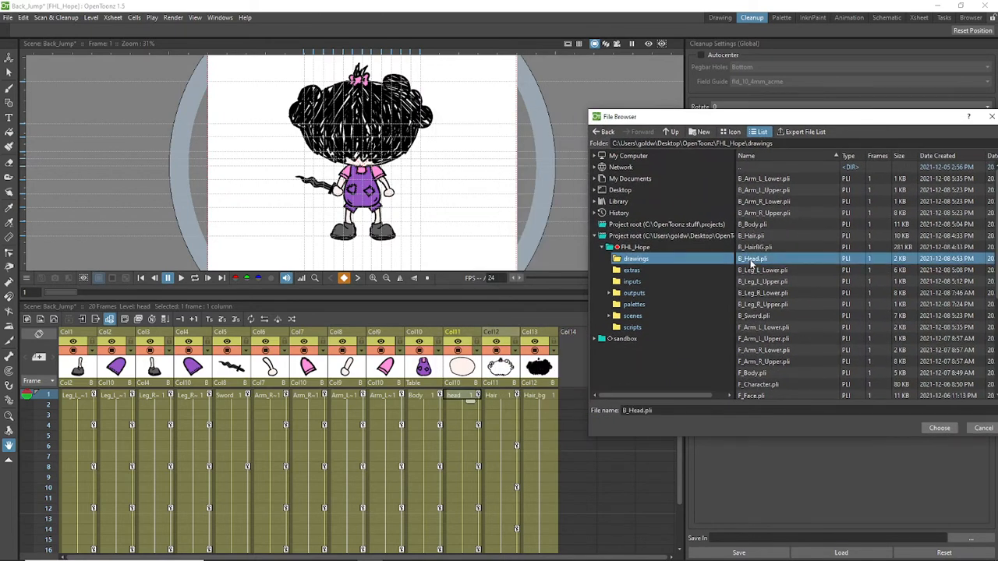
left_click(937, 429)
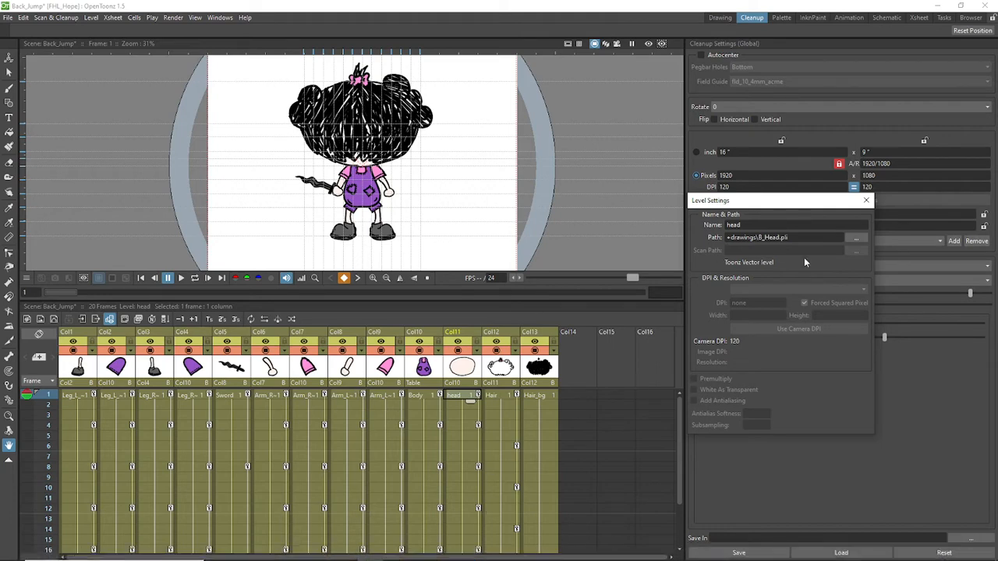
- Set the path of the Leg_L_Lower level in Col1 to B_Leg_L_Lower.pli from the drawings folder
left_click_drag(828, 207, 869, 191)
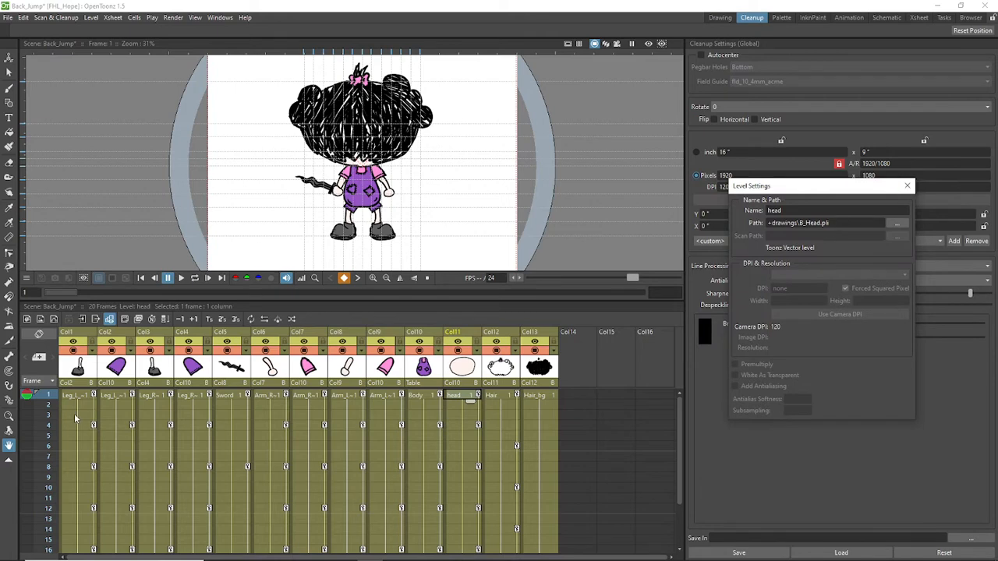
left_click(210, 558)
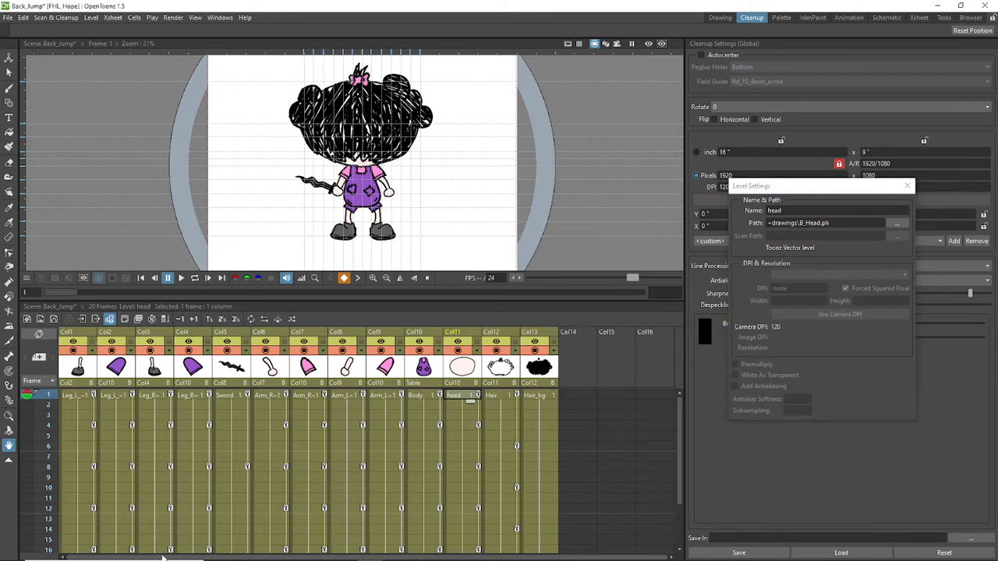
left_click(74, 396)
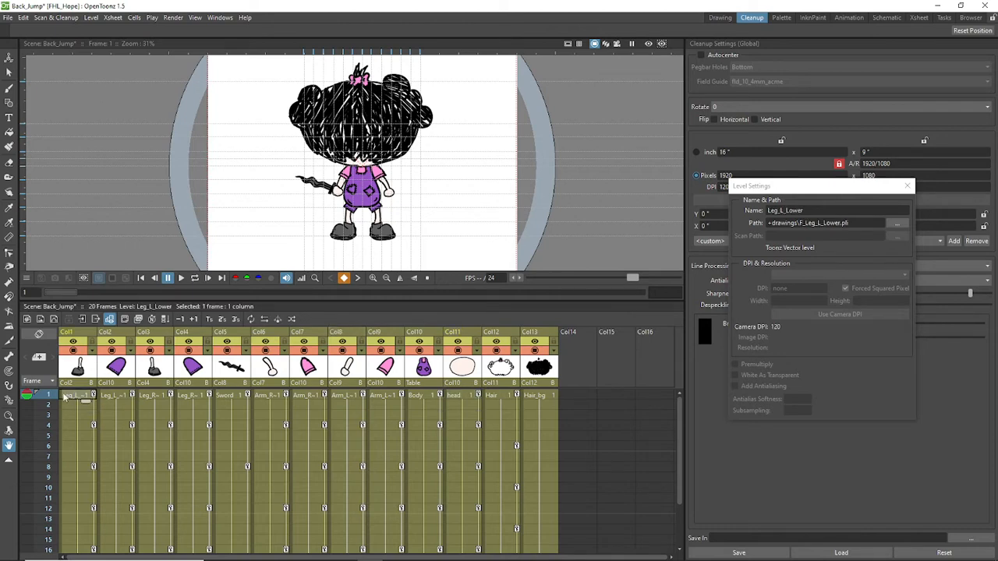
left_click(896, 225)
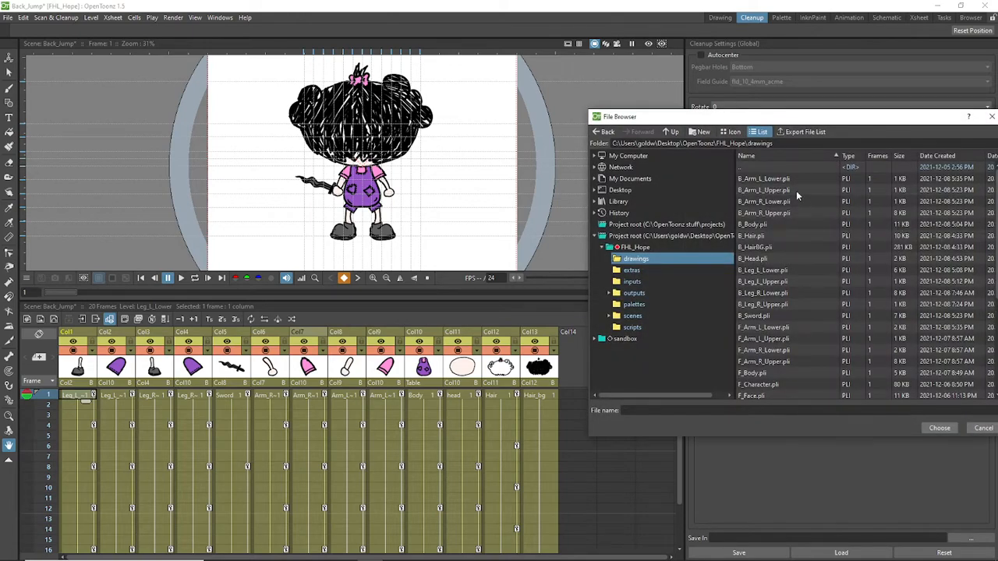
left_click_drag(841, 119, 463, 196)
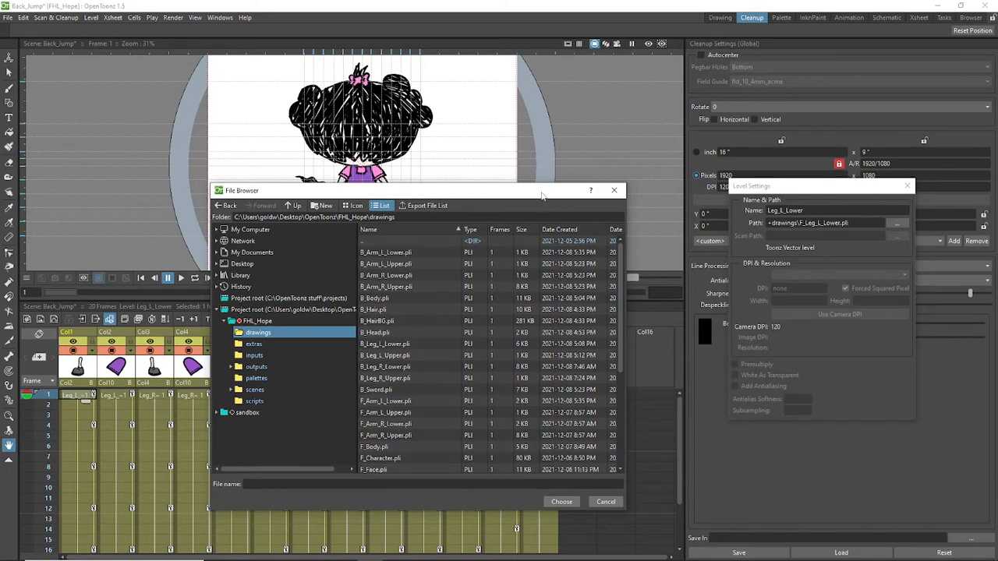
left_click_drag(542, 195, 797, 130)
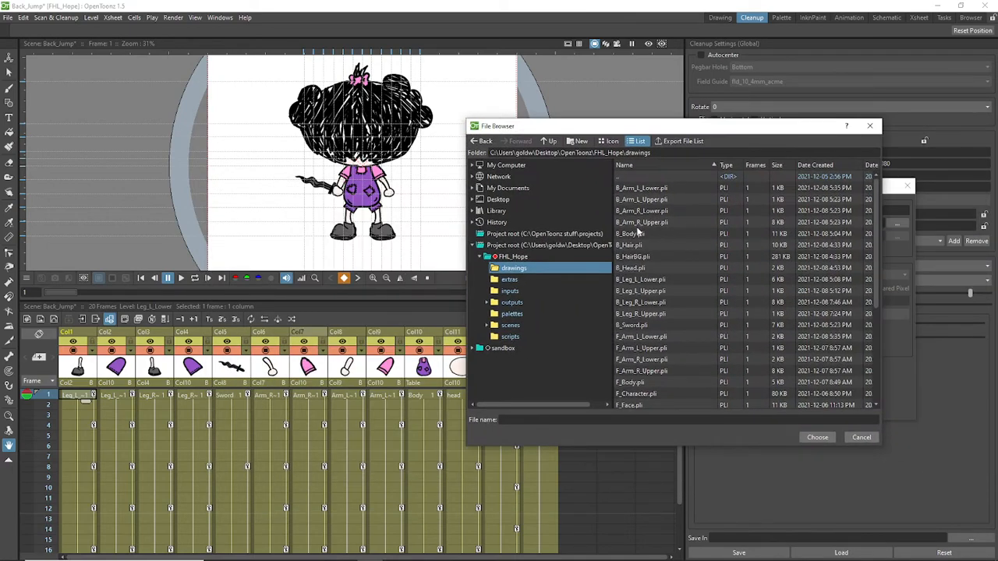
left_click(656, 280)
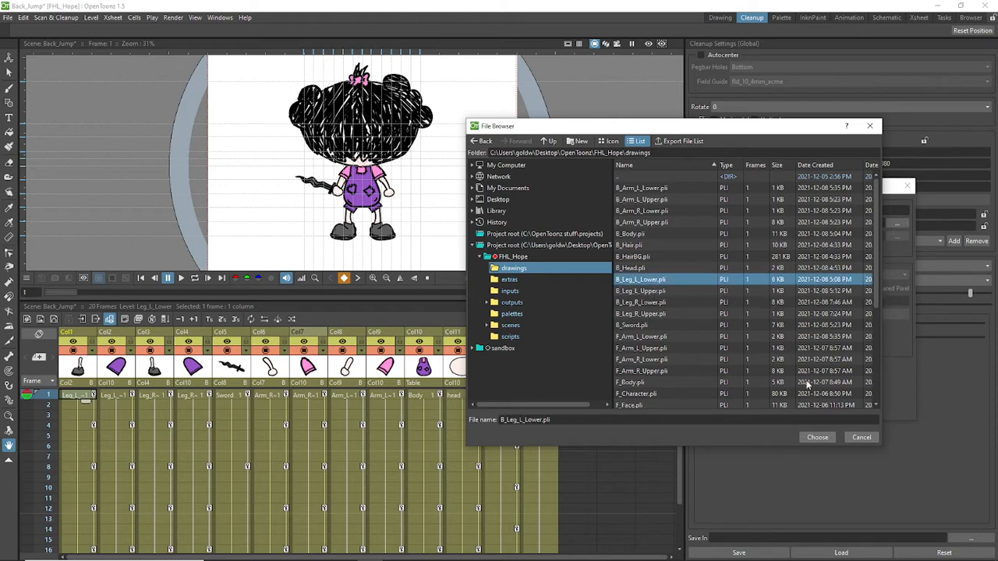
left_click(818, 437)
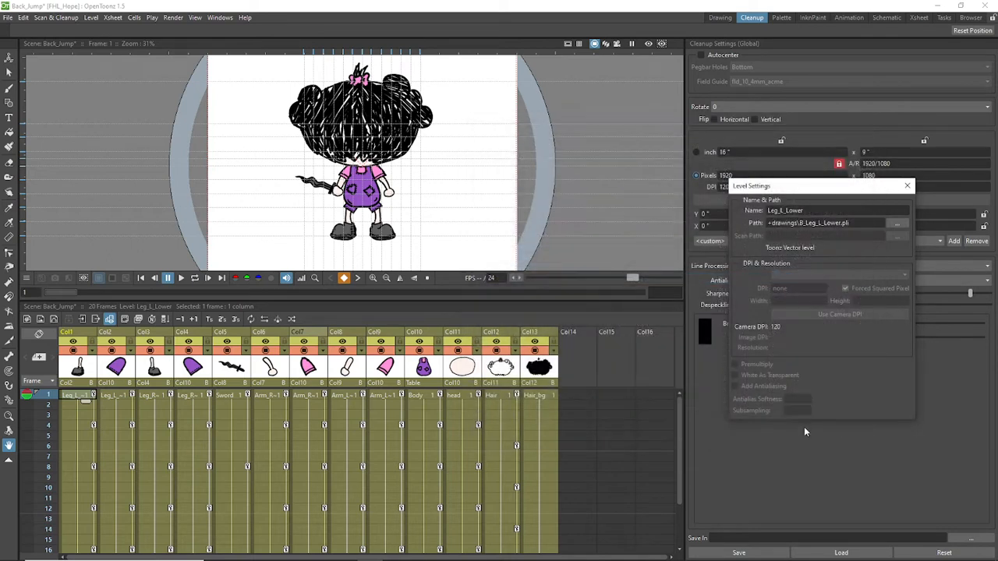
- Enlarge the viewer area and set the path of the Leg_R_Lower level in Col3 to B_Leg_R_Lower.pli
scroll(349, 237, "up", 5)
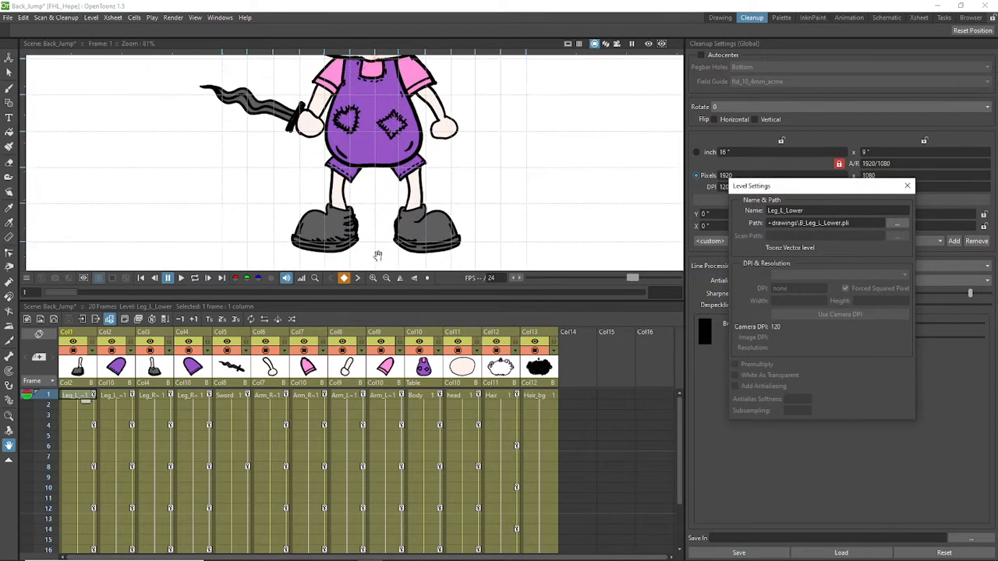
left_click_drag(381, 301, 381, 337)
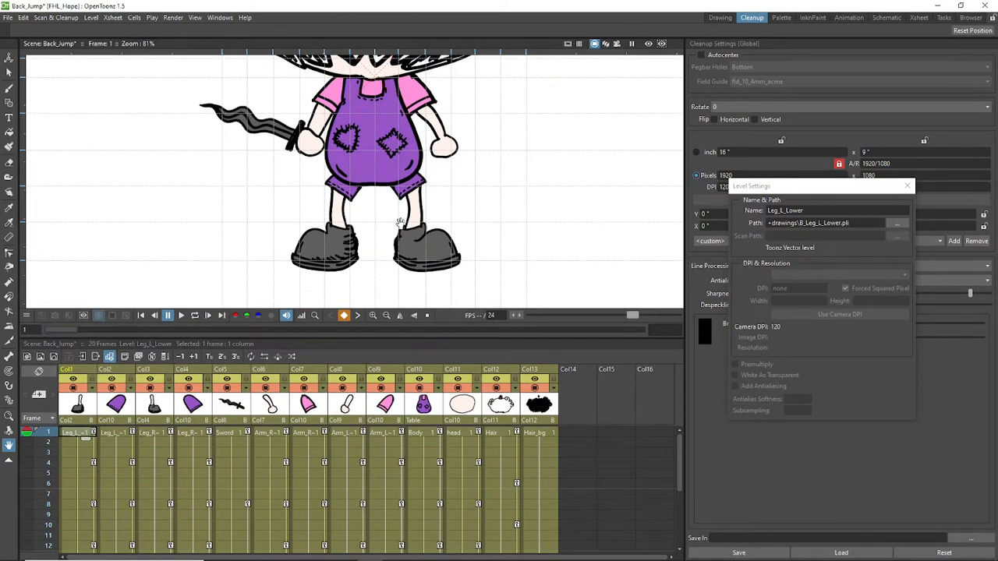
left_click(158, 434)
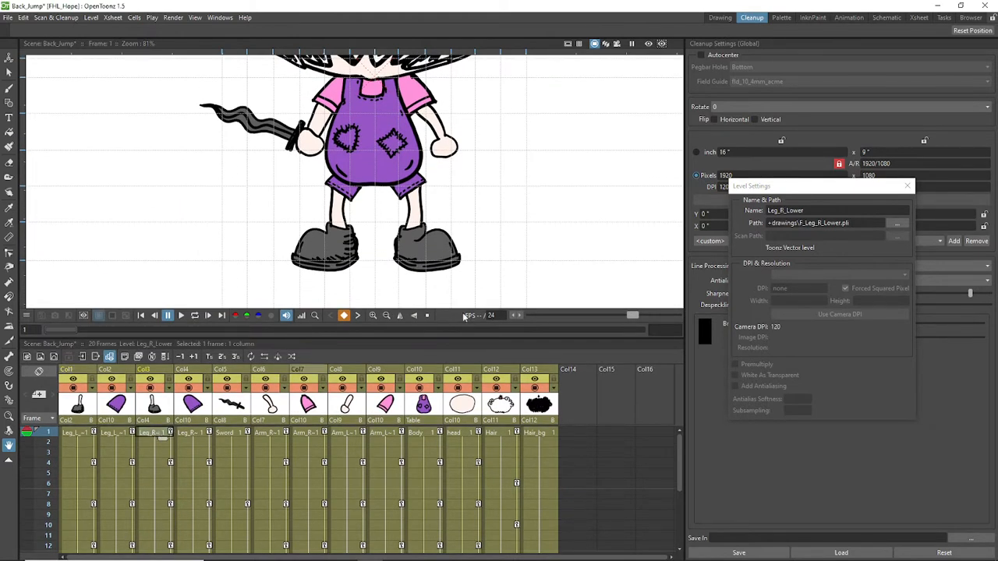
left_click(895, 223)
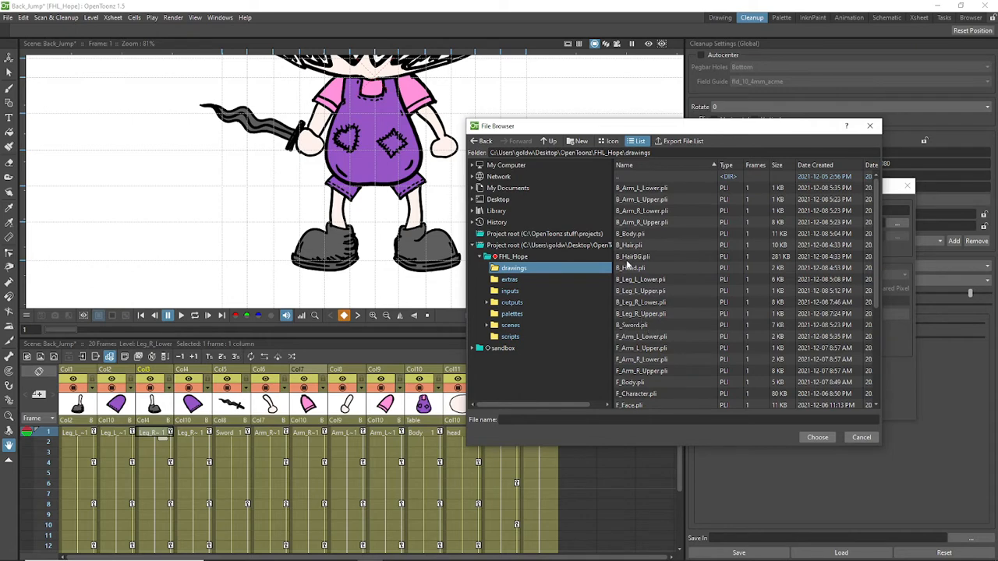
left_click(652, 302)
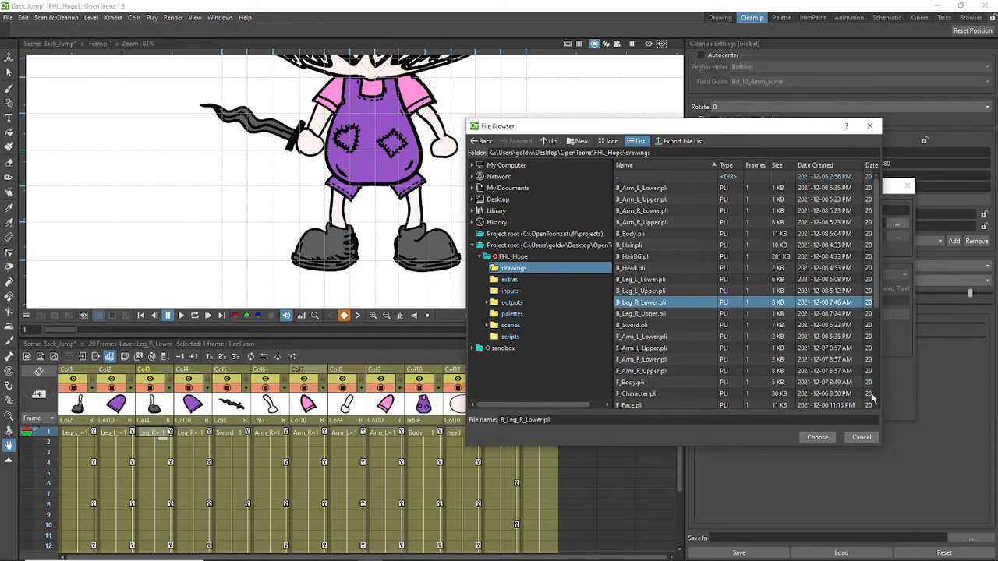
left_click(826, 442)
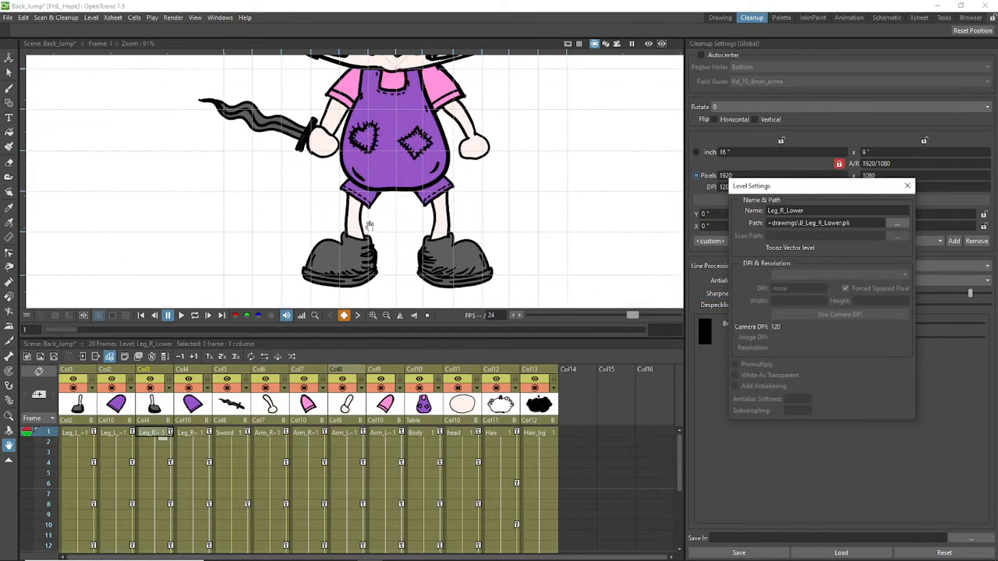
- Set the path of the Leg_L_Top level in Col2 to B_Leg_L_Upper.pli from the drawings folder
left_click(113, 433)
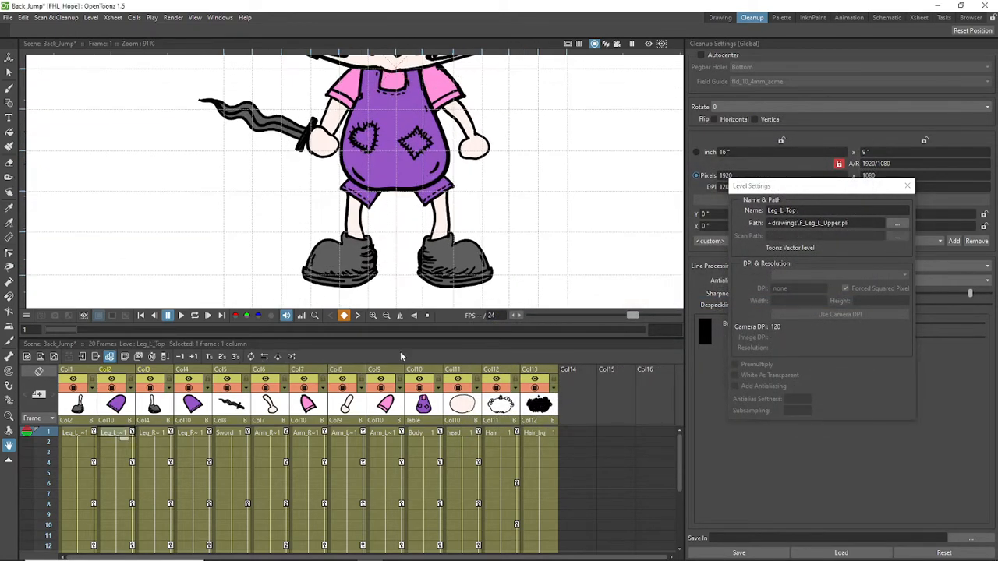
left_click(893, 223)
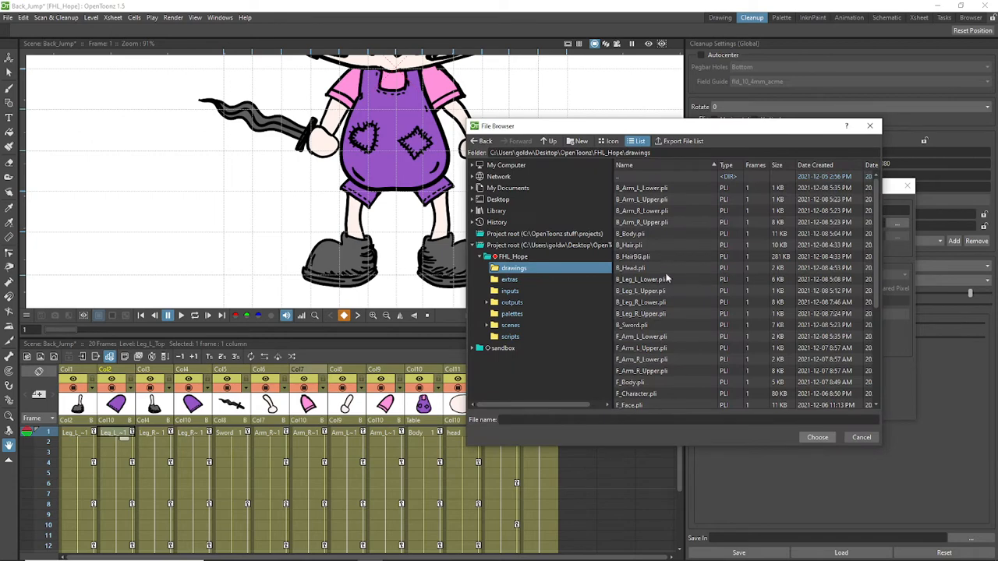
scroll(665, 288, "down", 2)
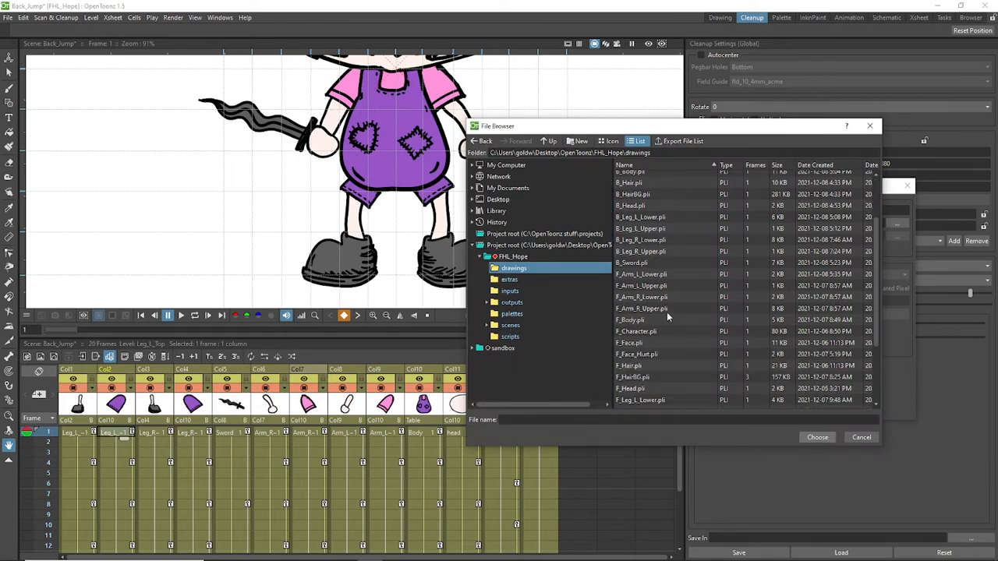
scroll(656, 304, "up", 2)
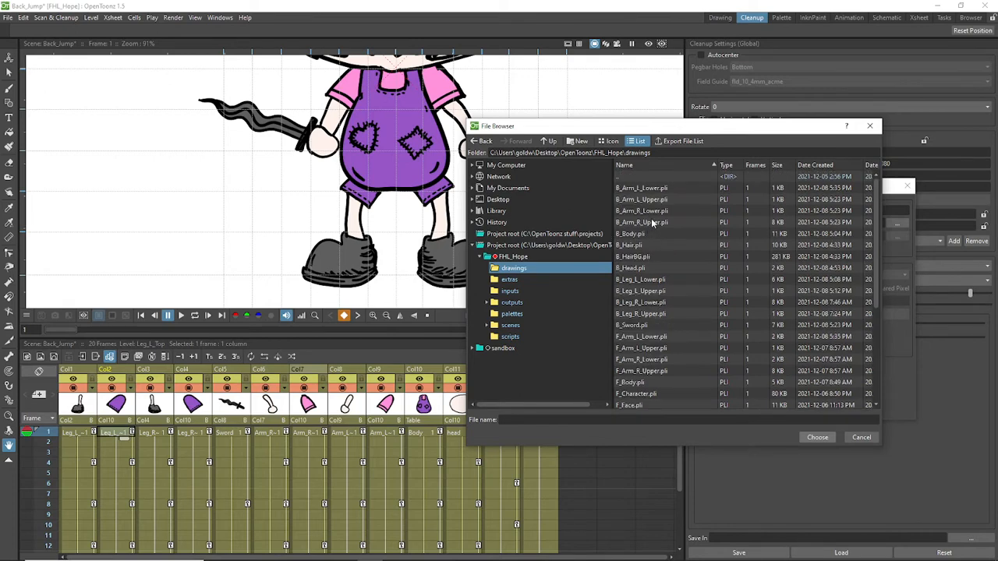
left_click(649, 293)
left_click(817, 438)
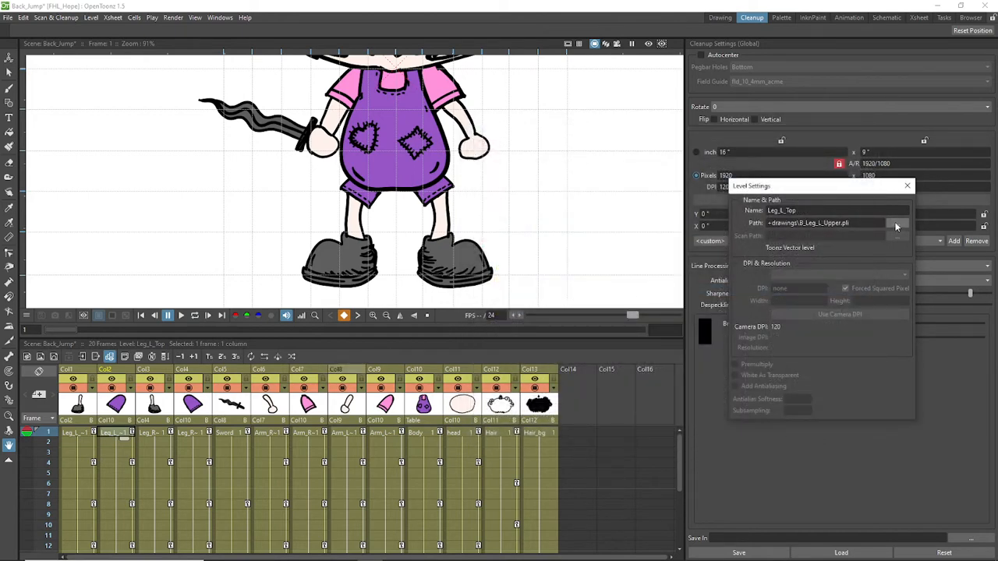
- Set the path of the Leg_R_Upper level in Col4 to B_Leg_R_Upper.pli from the drawings folder and close the level settings
left_click(191, 434)
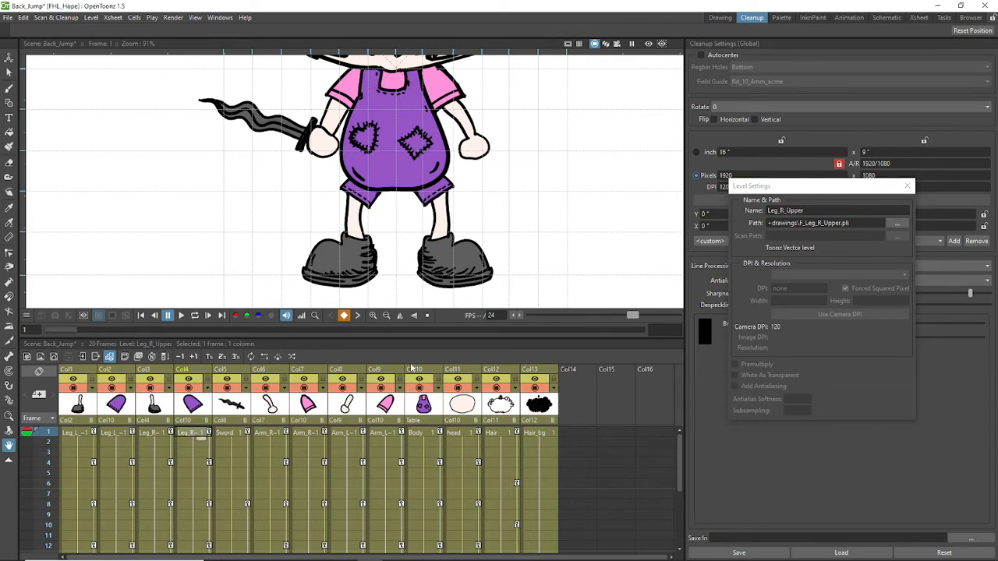
left_click(898, 223)
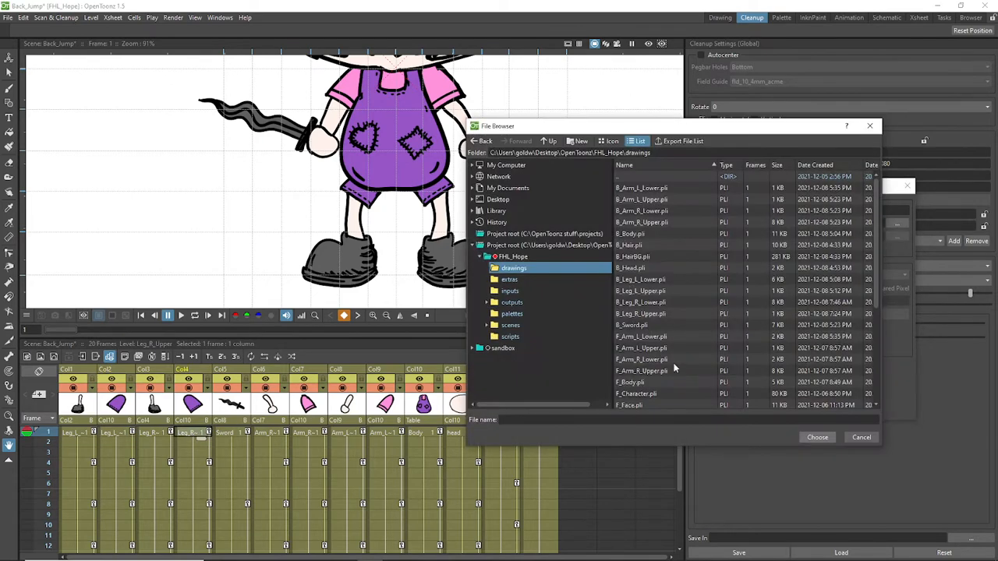
left_click(639, 313)
left_click(814, 437)
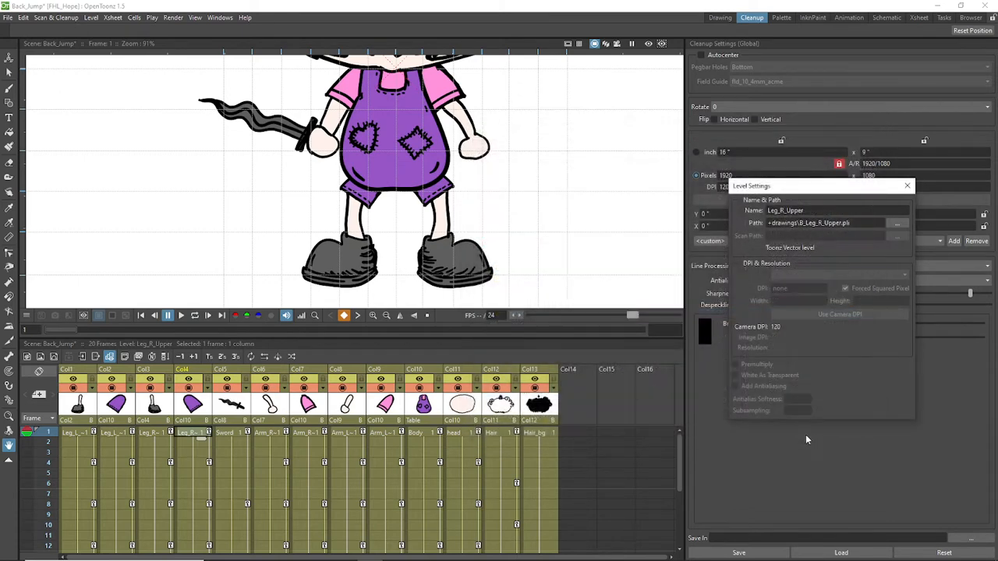
left_click(907, 186)
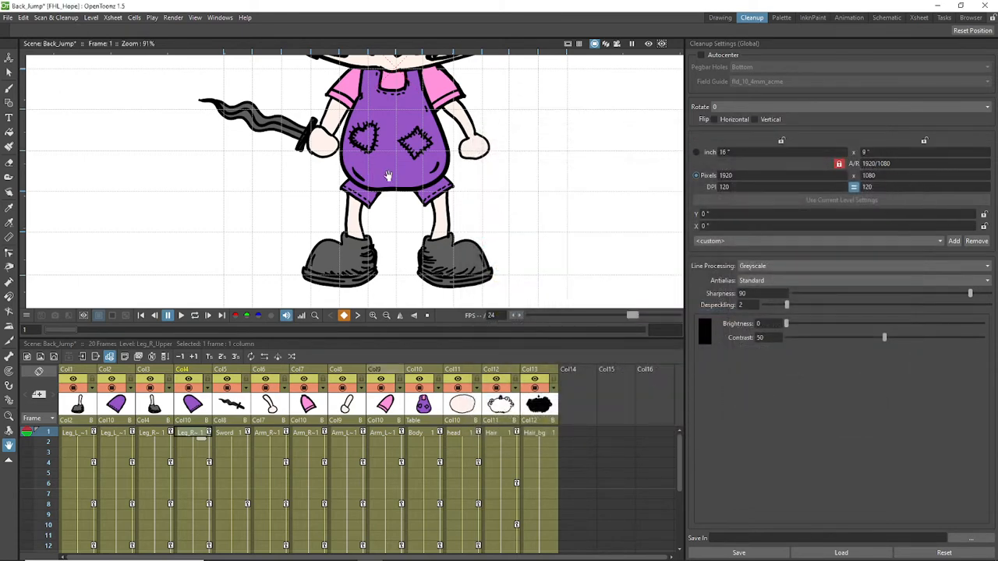
- Hide the Body column, Col10, in the viewer to expose the upper leg drawings
scroll(388, 175, "up", 4)
scroll(385, 205, "down", 1)
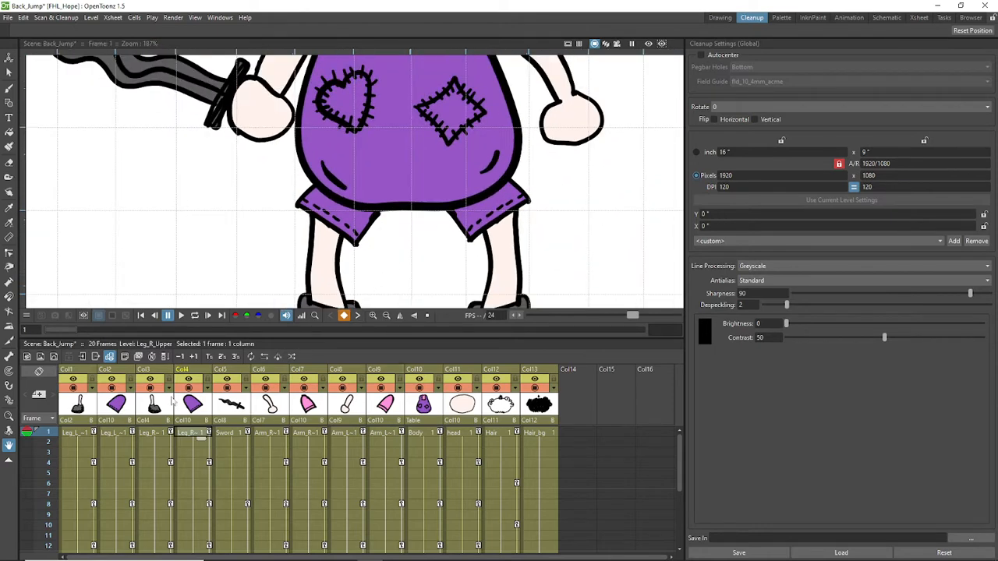
left_click(422, 387)
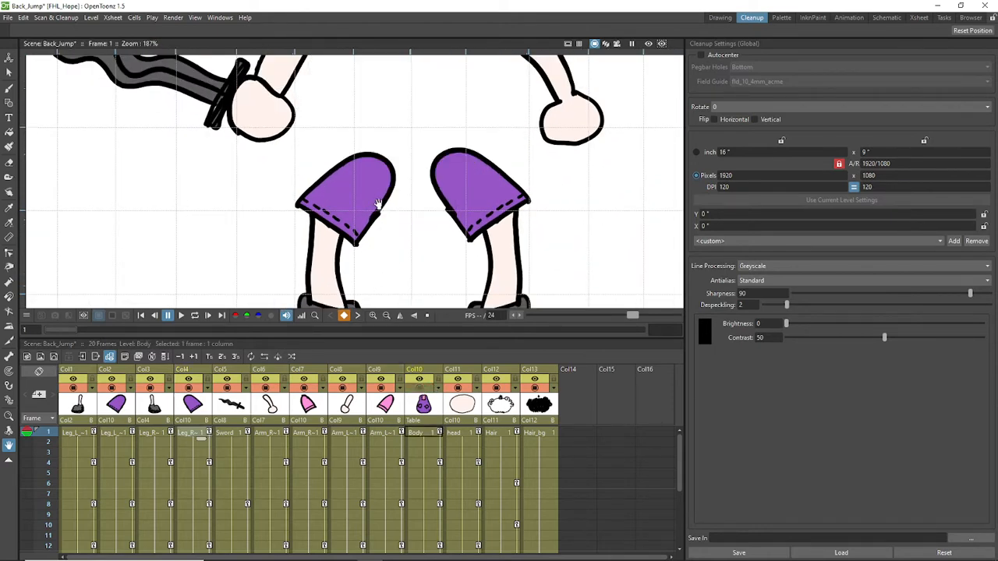
scroll(378, 204, "up", 1)
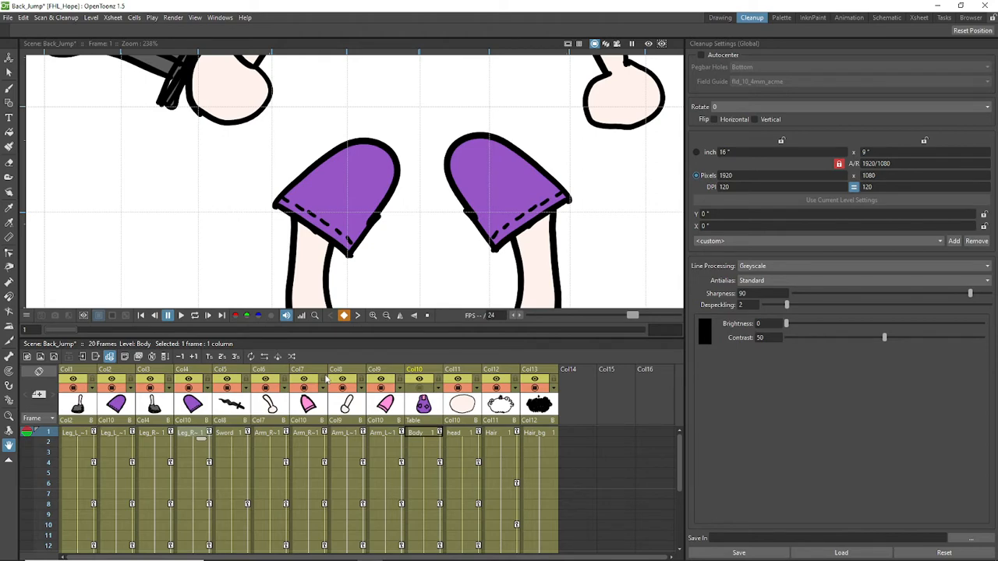
- Brush short black detail strokes along the inner edge and above the hem of the Leg_R_Upper drawing in Col4
left_click(9, 88)
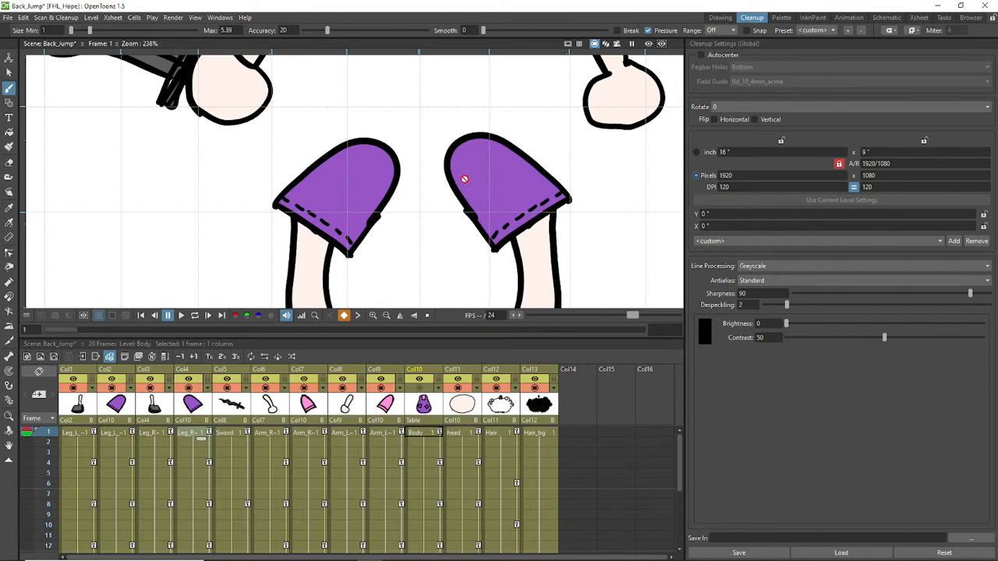
left_click(201, 432)
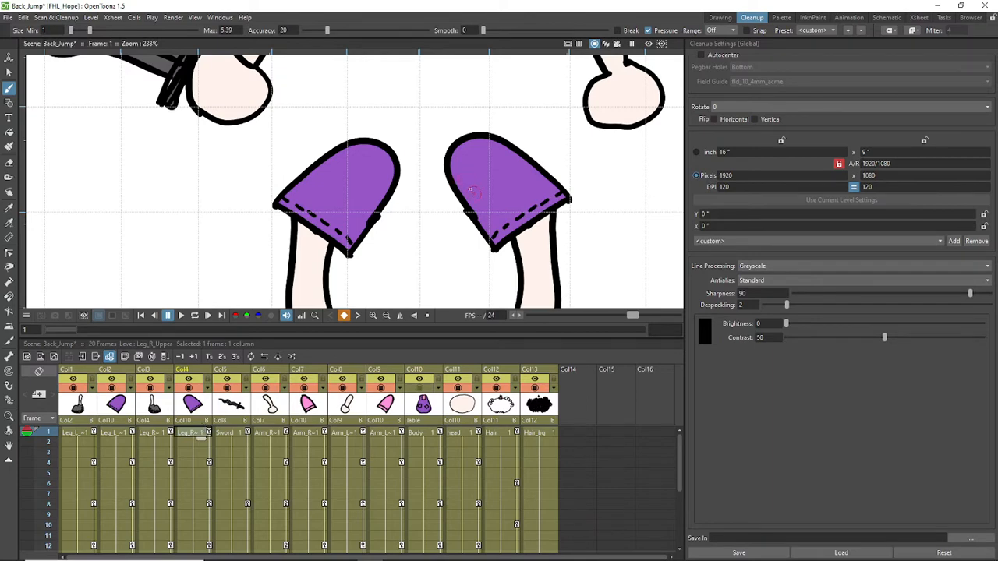
mouse_move(460, 170)
left_mouse_down()
mouse_move(481, 218)
mouse_move(536, 183)
mouse_move(502, 206)
left_mouse_up()
key("ctrl+z")
key("ctrl+z")
key("ctrl+z")
left_click_drag(460, 175, 477, 212)
key("ctrl+z")
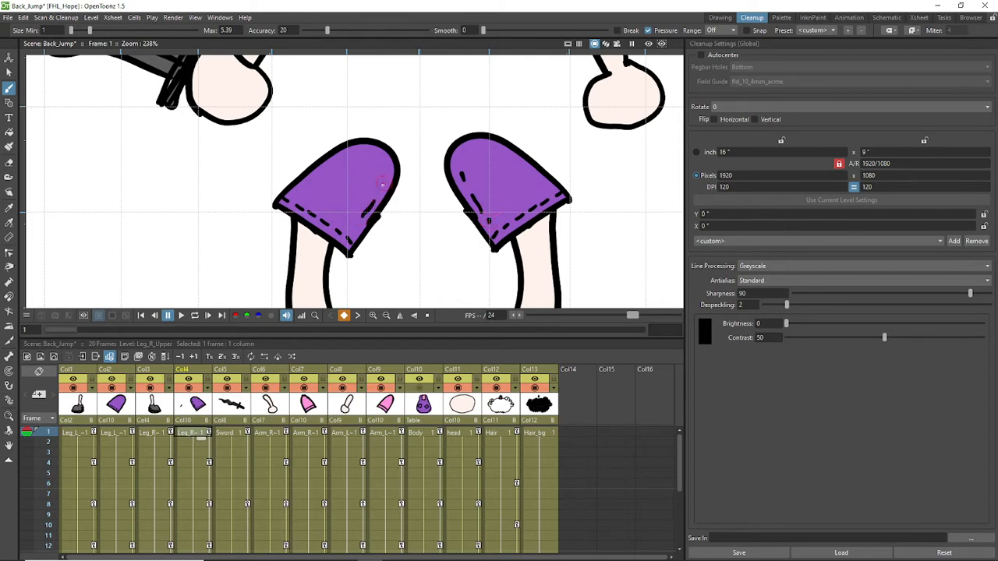
left_click_drag(382, 185, 387, 173)
mouse_move(534, 191)
left_mouse_down()
mouse_move(554, 181)
mouse_move(533, 193)
left_mouse_up()
key("ctrl+z")
left_click(300, 191)
left_click(316, 202)
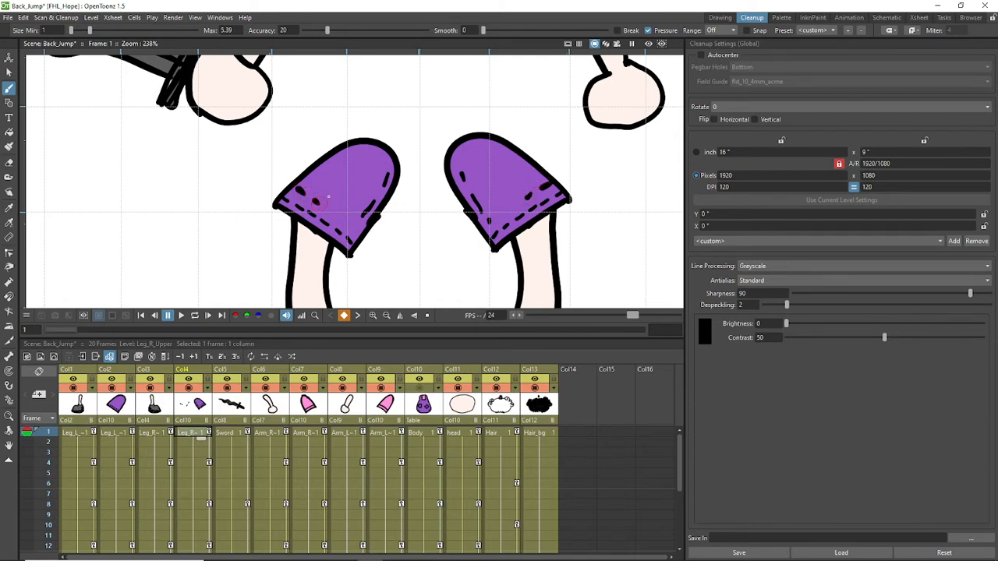
left_click_drag(357, 221, 355, 216)
key("a")
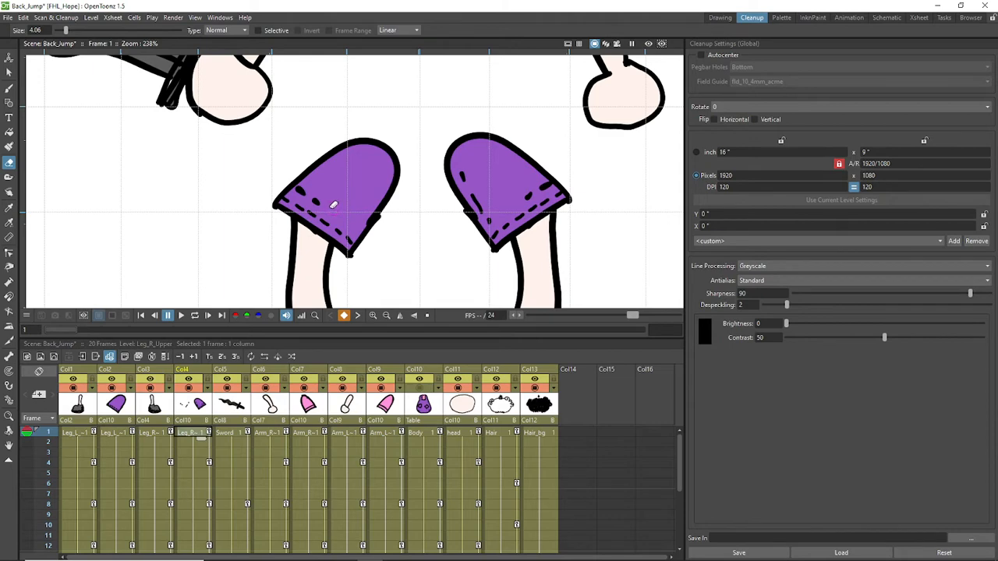
left_click_drag(318, 200, 282, 194)
- Brush matching short black detail strokes along the inner edge and above the hem of the Leg_L_Top drawing in Col2
key("b")
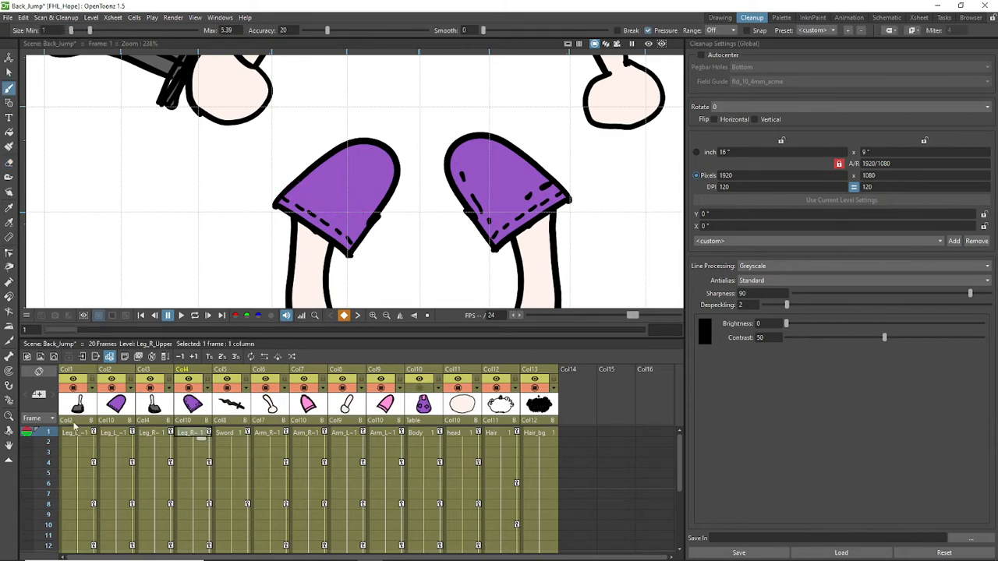
left_click(121, 433)
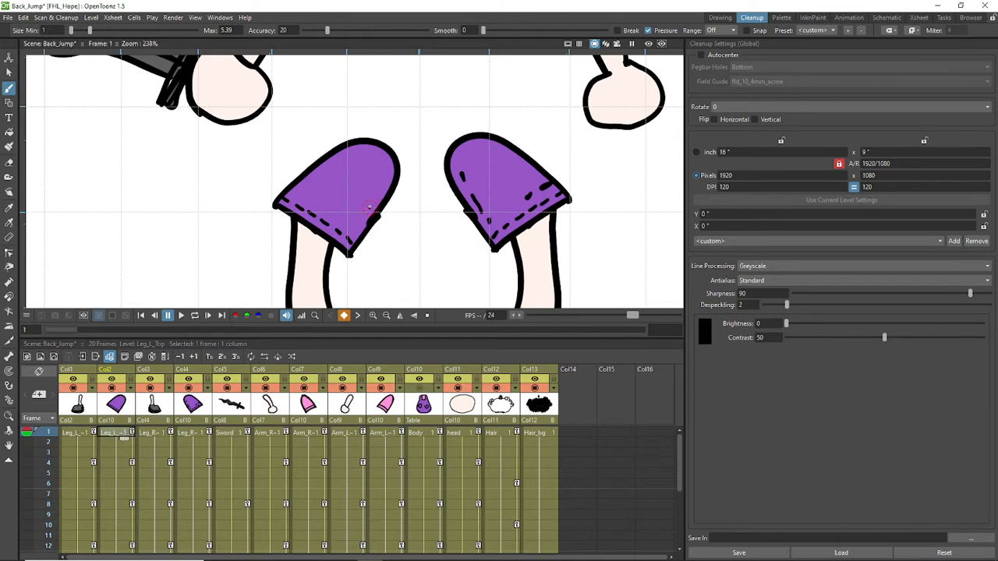
left_click_drag(361, 219, 358, 226)
key("ctrl+z")
key("ctrl+z")
key("ctrl+z")
mouse_move(363, 218)
left_mouse_down()
mouse_move(393, 165)
mouse_move(362, 224)
left_mouse_up()
left_click_drag(297, 191, 315, 203)
left_click(327, 207)
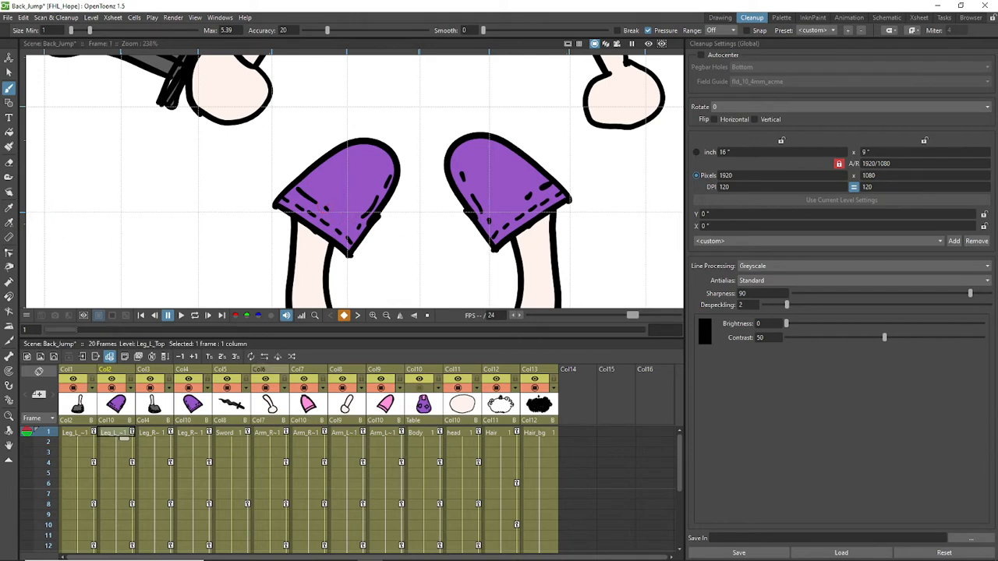
- Make the Body column visible again and examine how the trouser legs look on the whole character
left_click(431, 392)
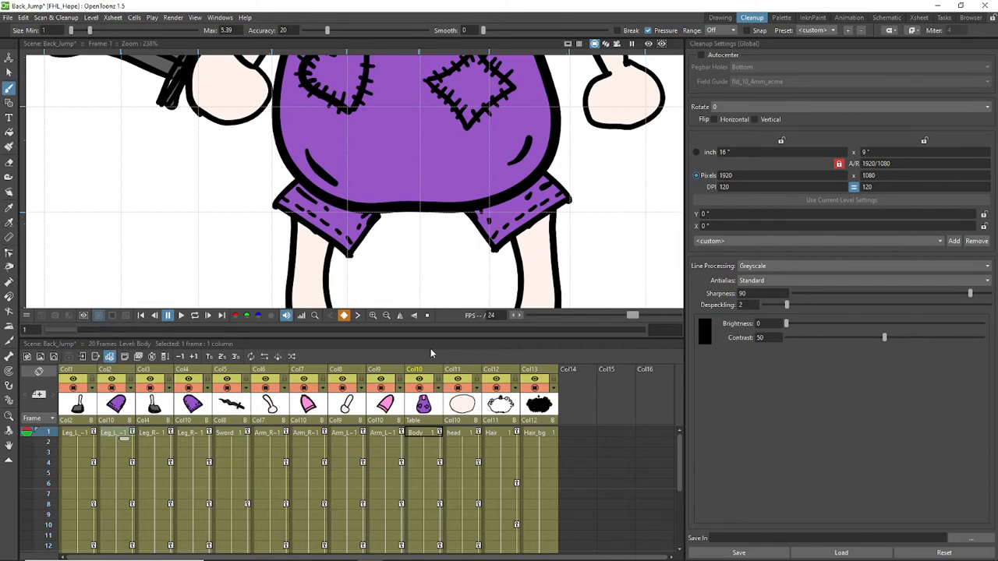
scroll(307, 204, "down", 5)
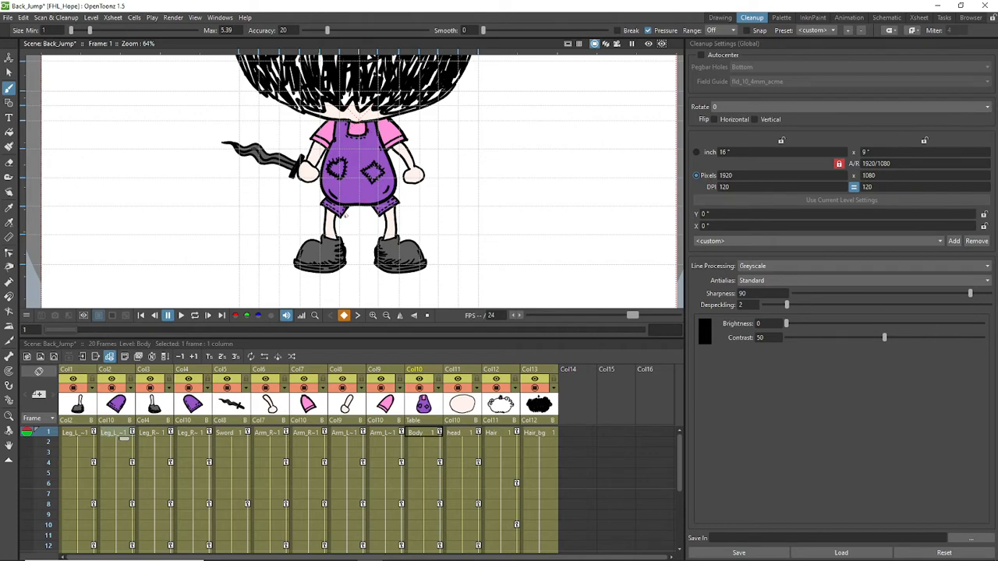
scroll(339, 234, "up", 1)
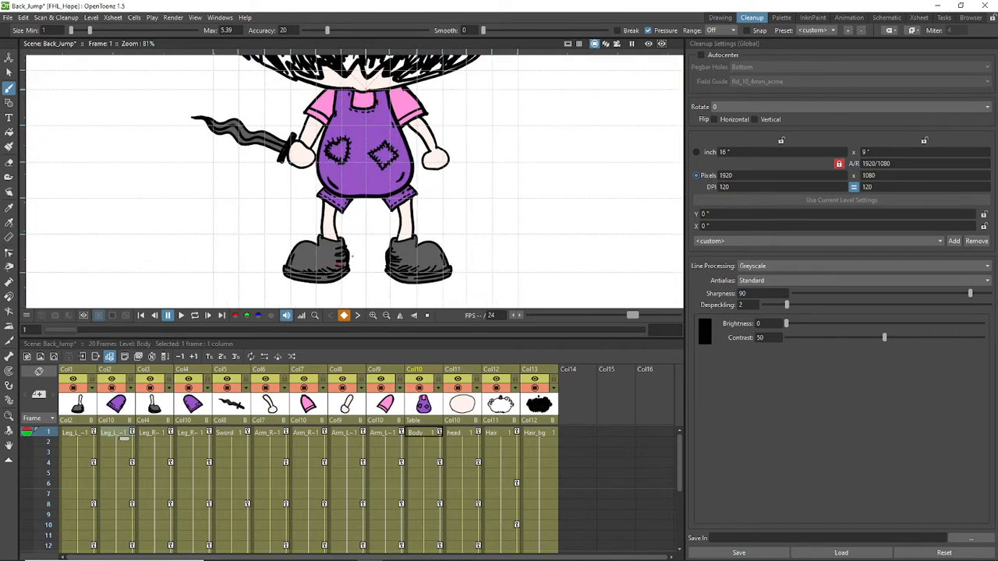
scroll(417, 251, "up", 2)
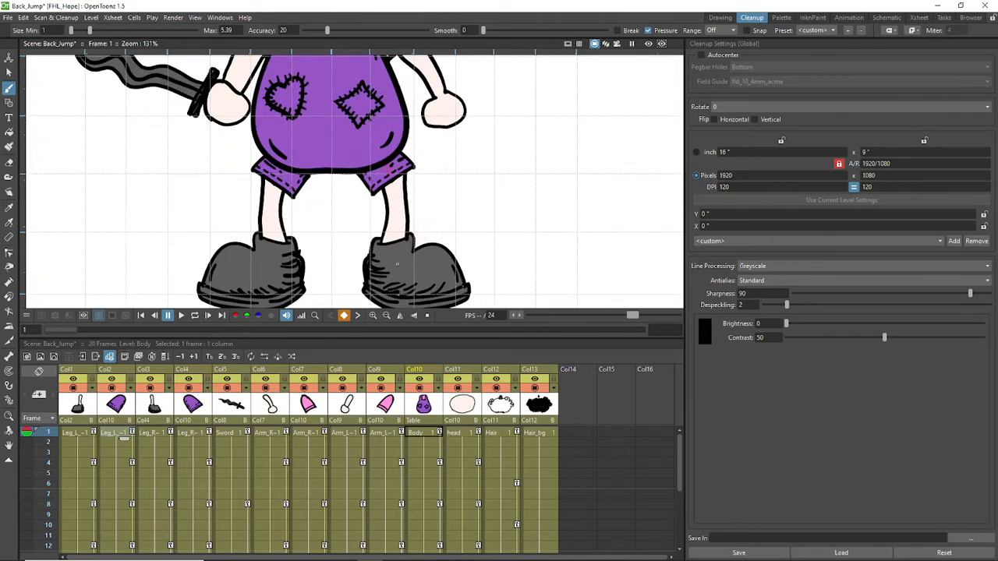
scroll(397, 265, "down", 3)
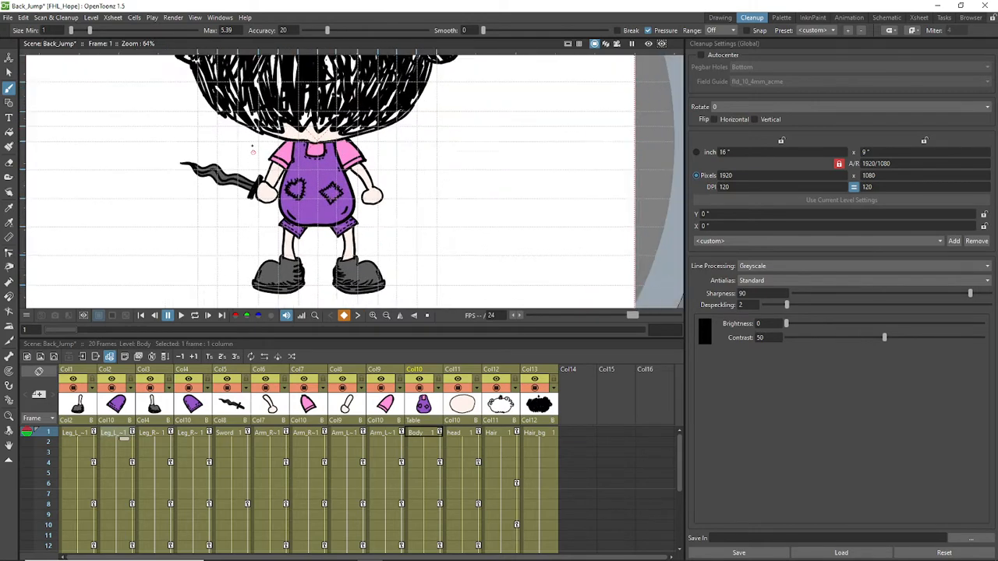
scroll(252, 151, "up", 1)
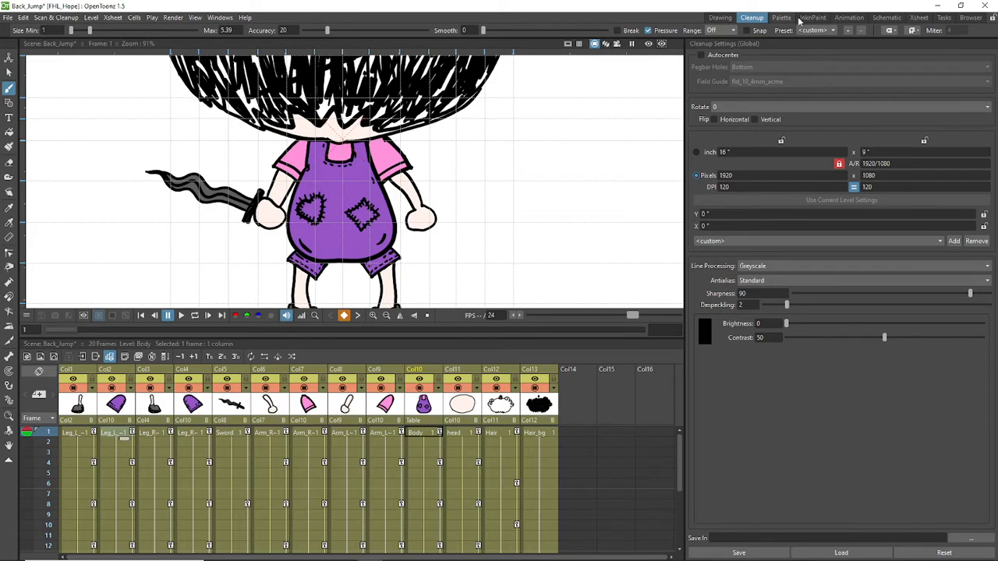
- Switch to the Animation workspace and enlarge the Stage Schematic area beneath the Xsheet
left_click(721, 17)
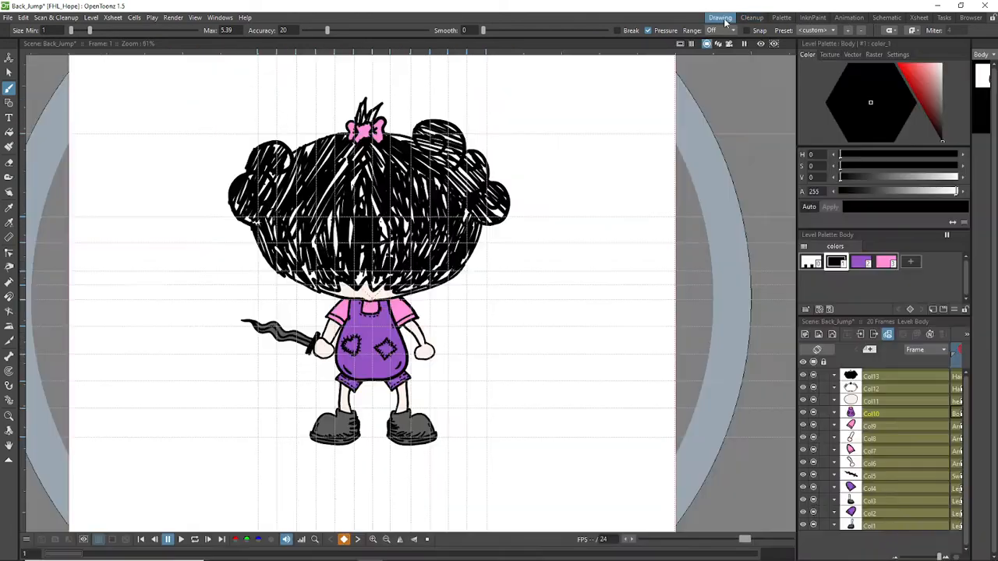
left_click(751, 17)
left_click(847, 17)
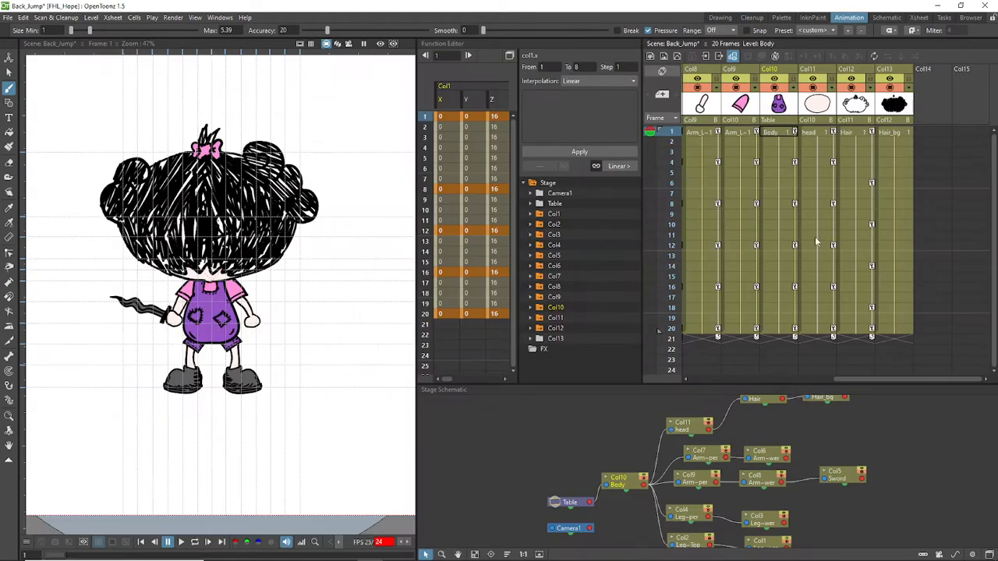
left_click_drag(687, 310, 697, 289)
scroll(230, 305, "up", 2)
scroll(230, 307, "up", 2)
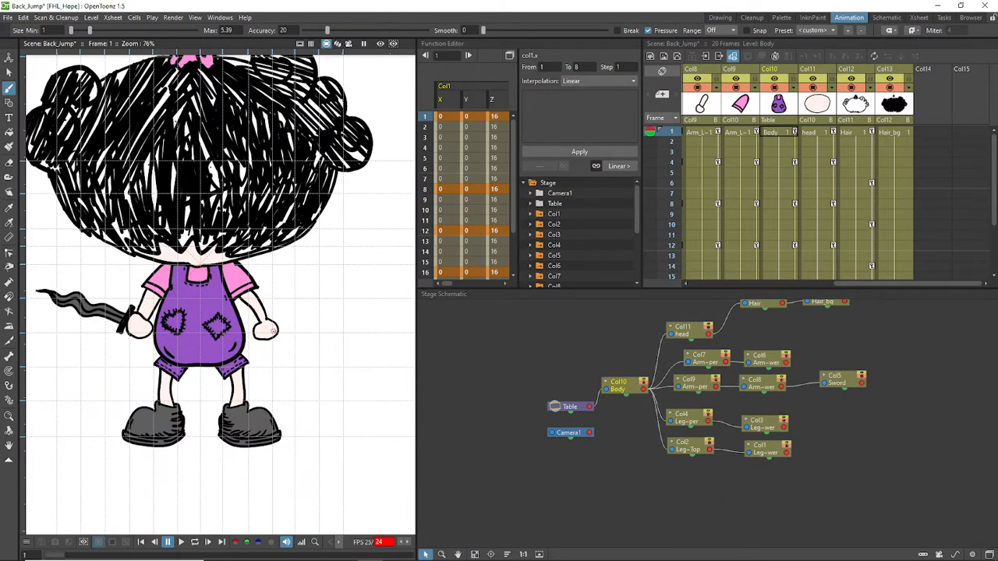
scroll(288, 309, "down", 2)
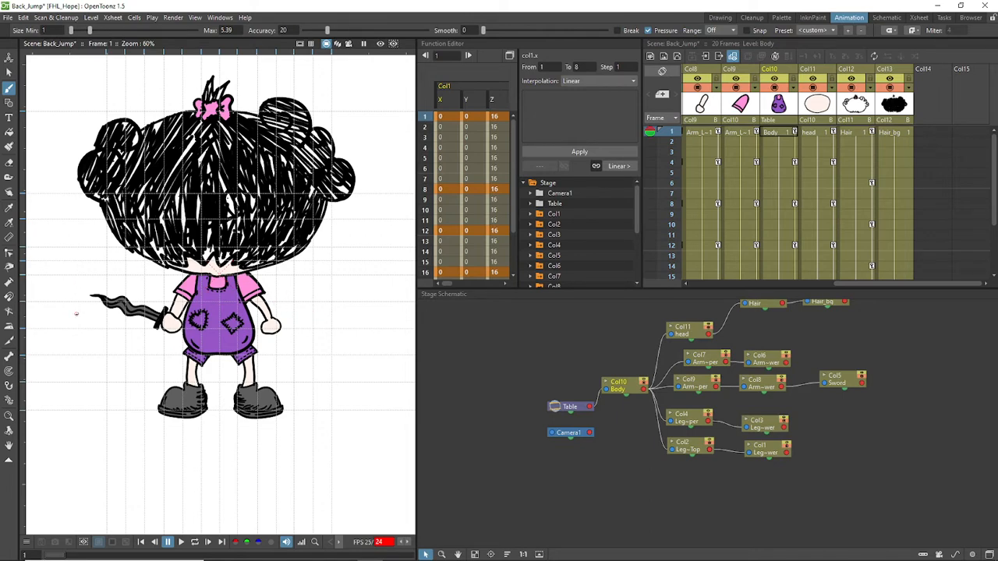
scroll(195, 311, "up", 1)
scroll(141, 366, "up", 1)
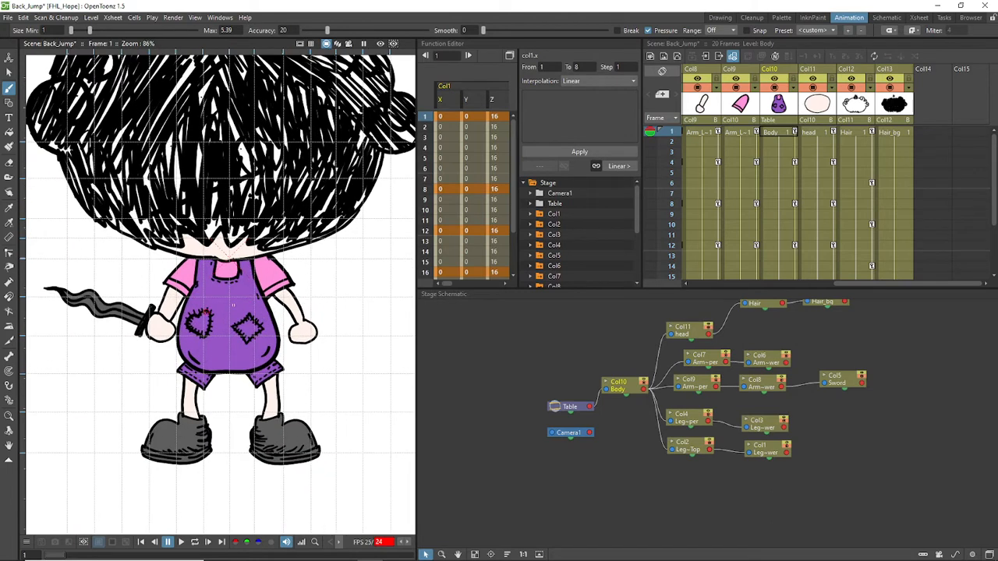
scroll(192, 355, "down", 1)
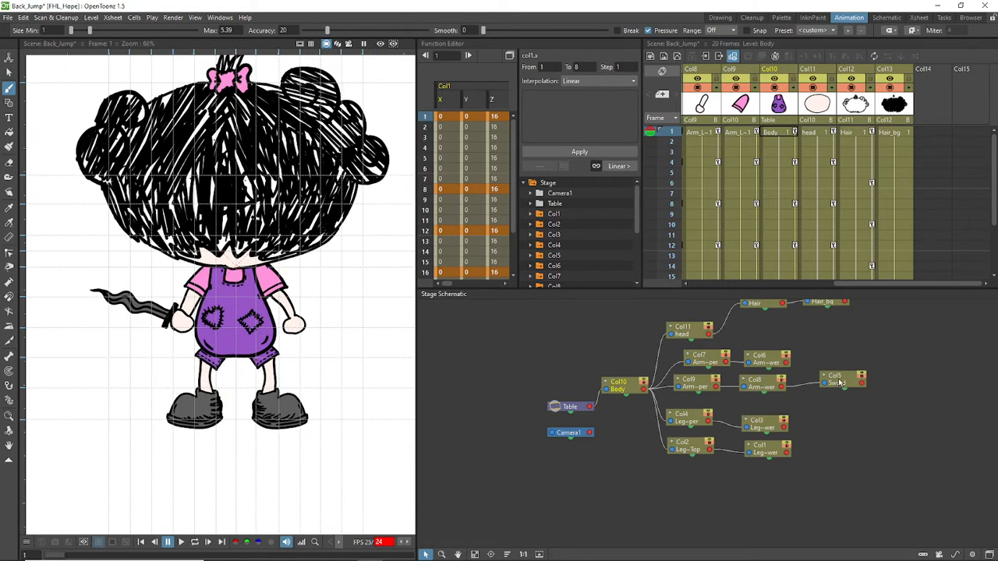
- Move the Sword node, Col5, farther from the Col8 arm node in the Stage Schematic and save the scene
left_click_drag(838, 382, 857, 391)
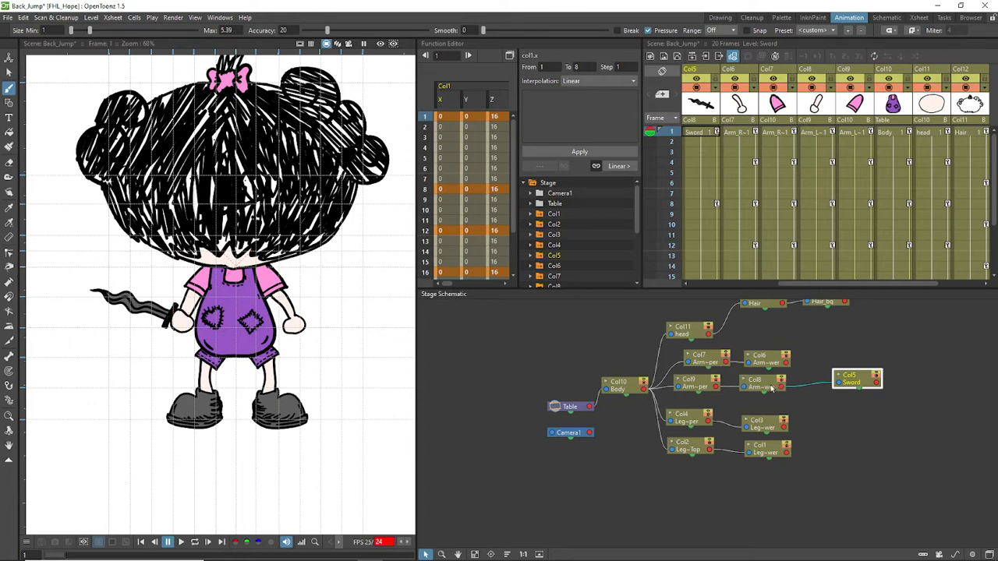
key("ctrl+s")
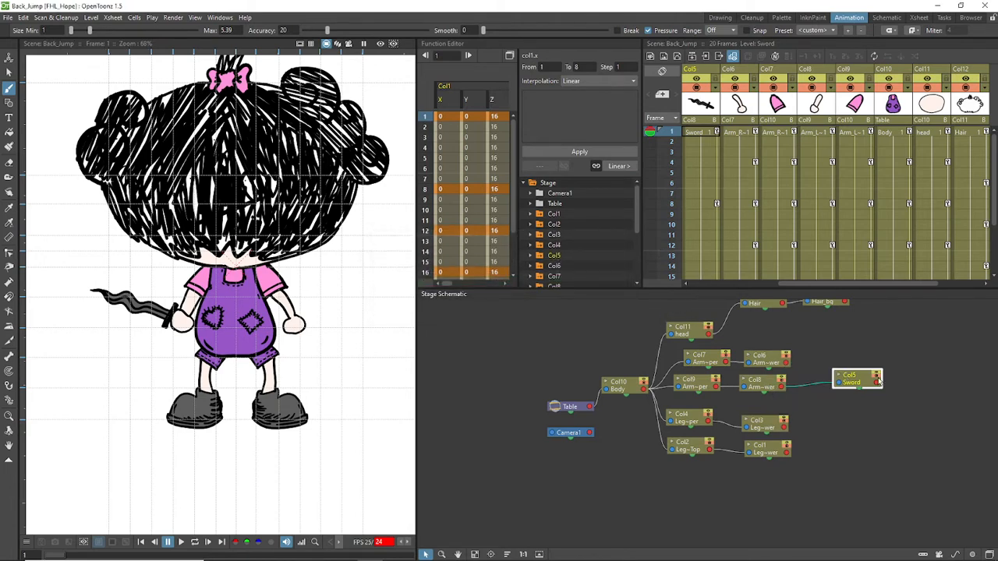
left_click_drag(862, 378, 866, 380)
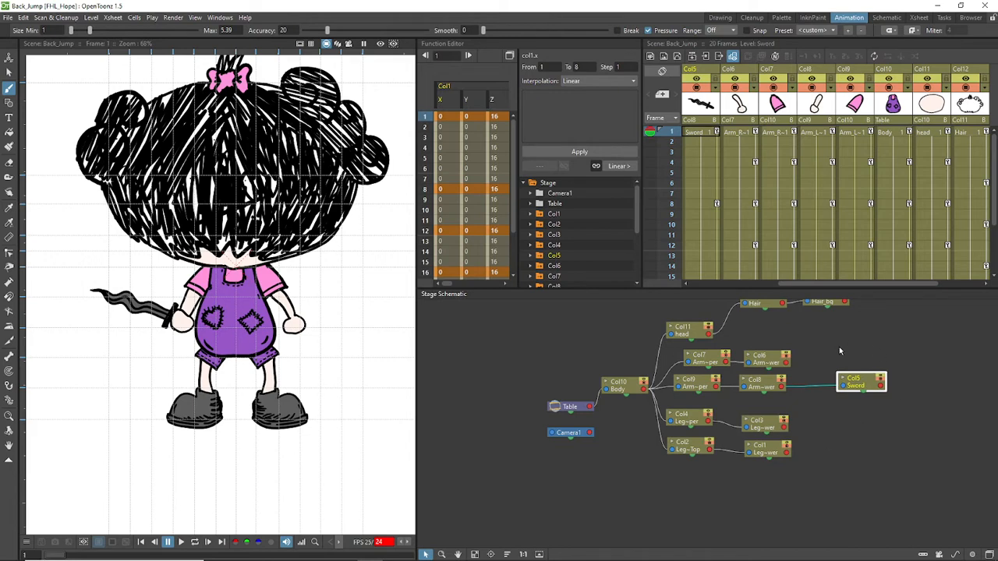
- Bring the whole Stage Schematic node tree into view and display the character's bones with the Skeleton tool in Build Skeleton mode
left_click(904, 349)
right_click(904, 350)
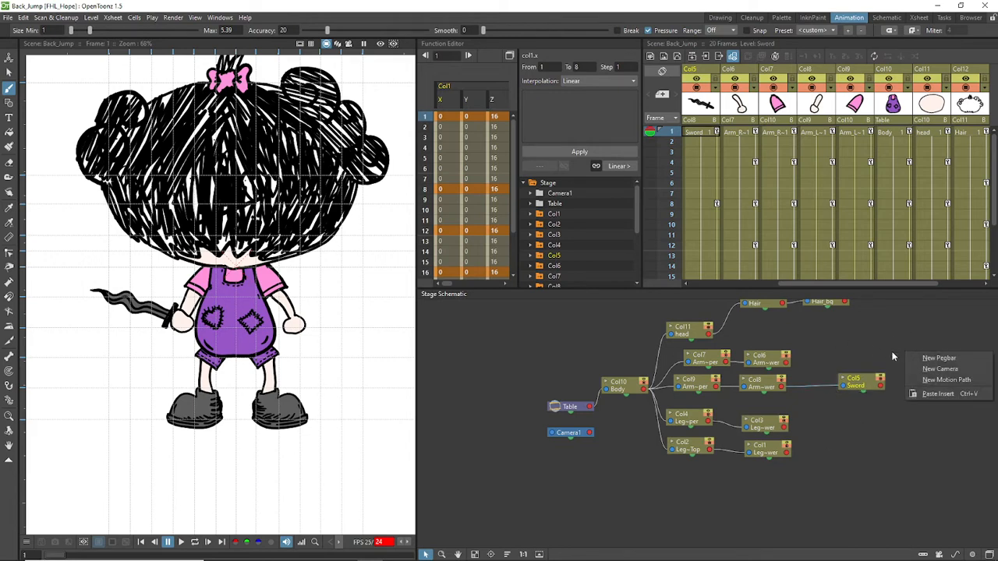
left_click(458, 554)
left_click_drag(838, 343, 837, 371)
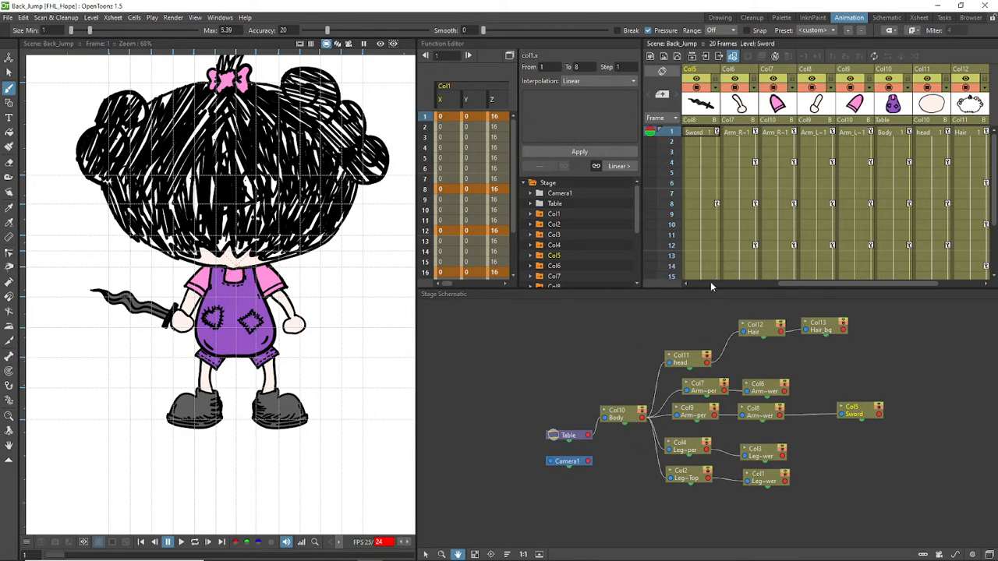
left_click_drag(586, 435, 604, 411)
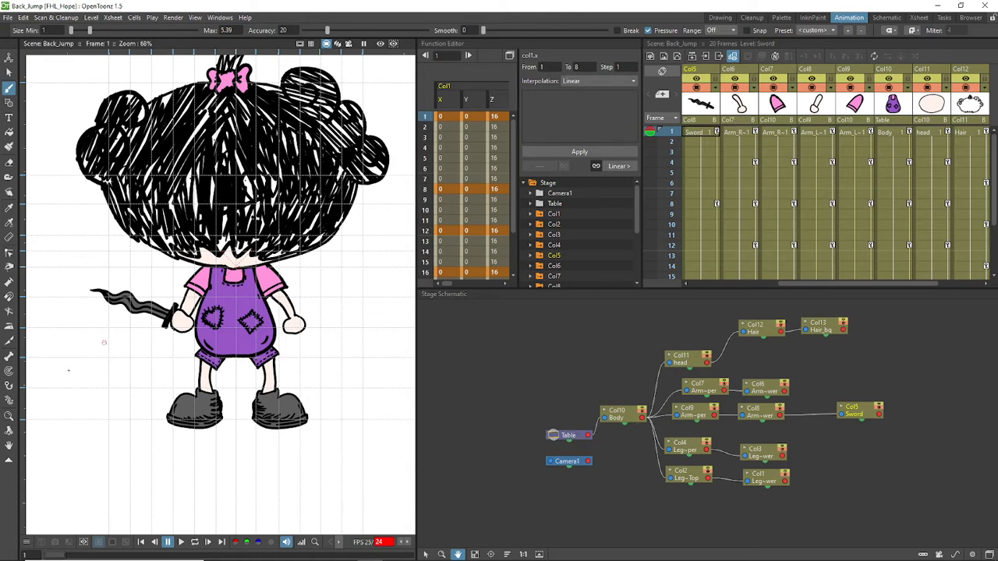
left_click(9, 355)
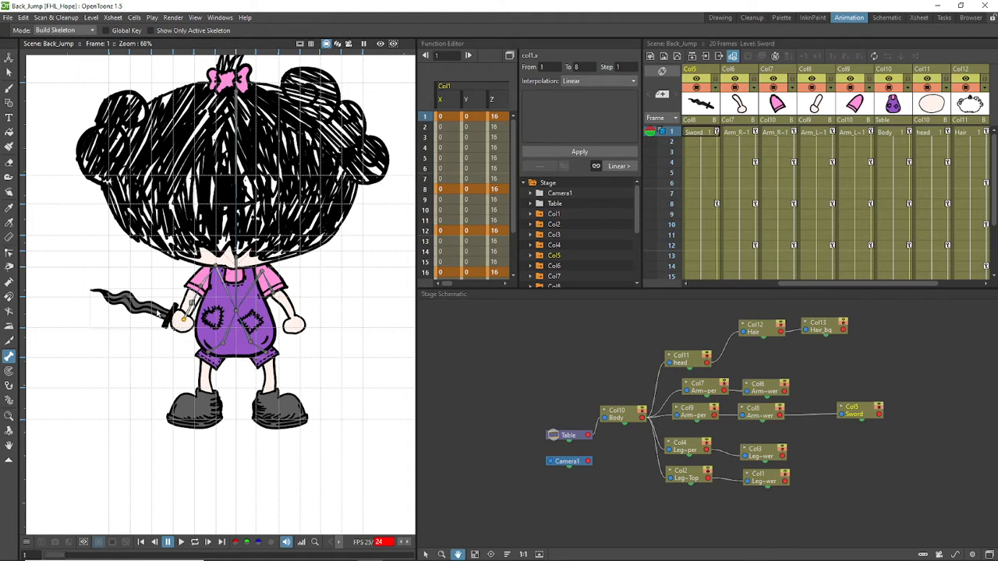
mouse_move(857, 415)
left_mouse_down()
mouse_move(862, 408)
mouse_move(856, 419)
left_mouse_up()
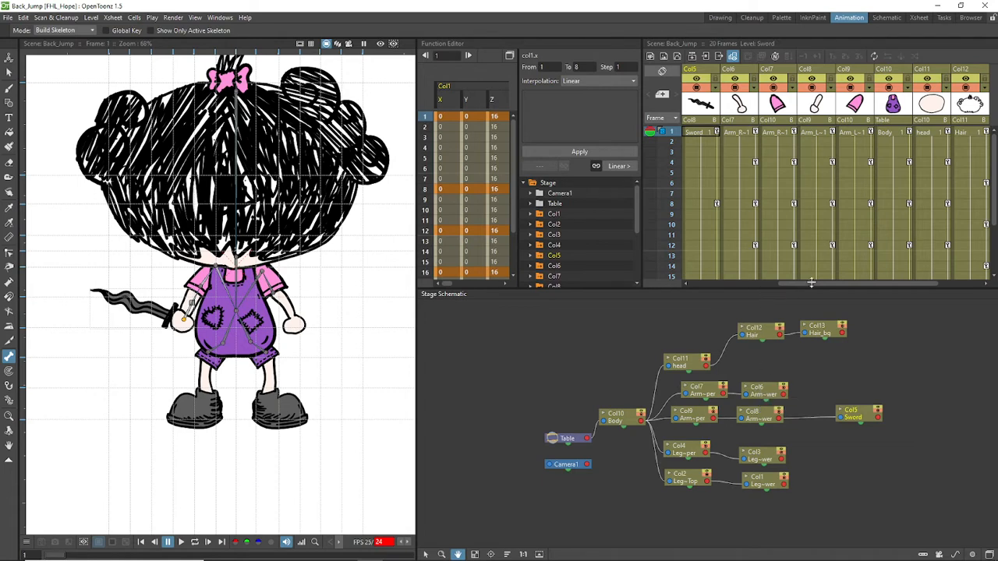
- Attach the Sword node, Col5, to the Arm_R_Lower node, Col6, instead of Col8 in the Stage Schematic
left_click_drag(813, 282, 764, 282)
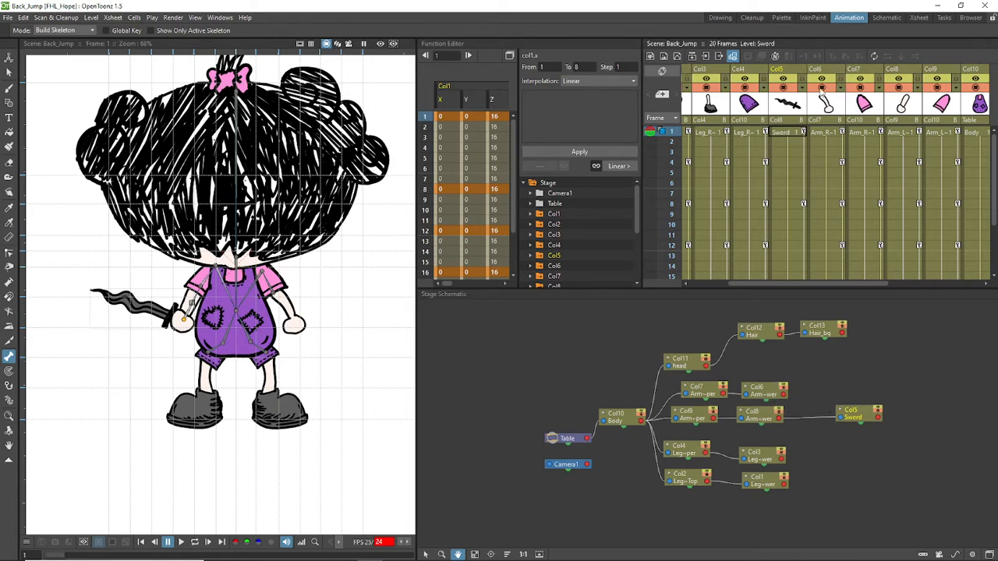
left_click(822, 92)
left_click(822, 89)
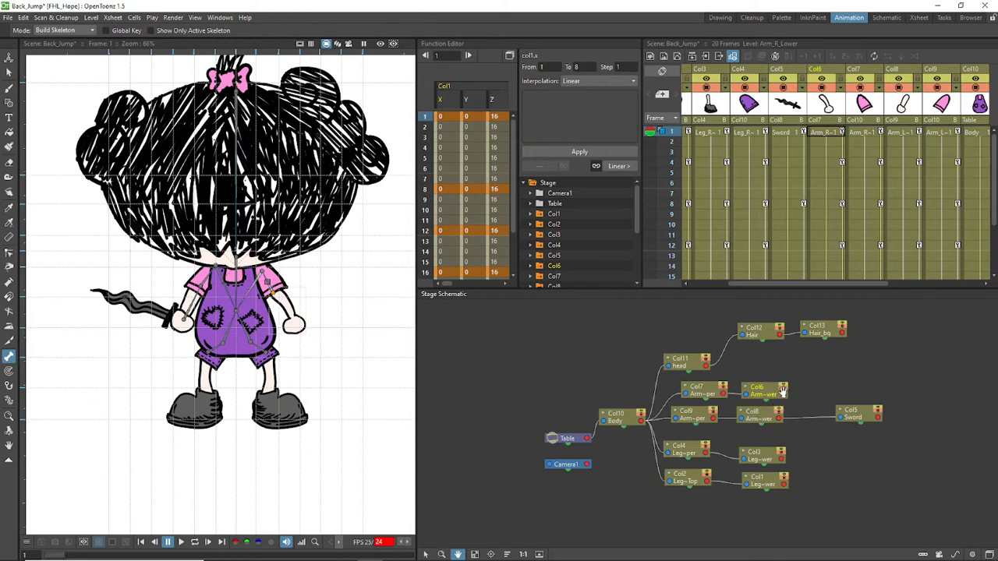
left_click_drag(785, 392, 762, 386)
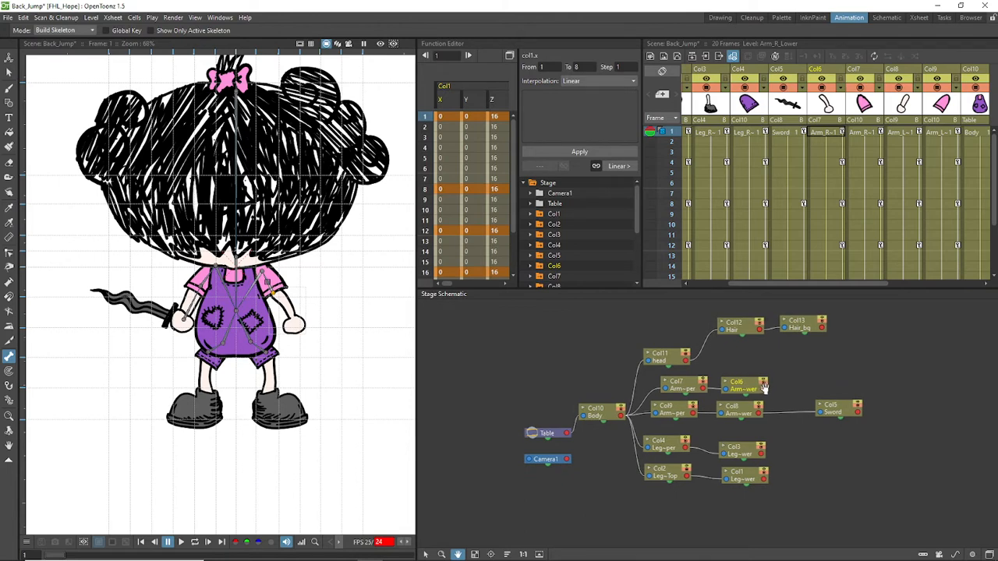
left_click_drag(633, 413, 644, 418)
left_click(425, 554)
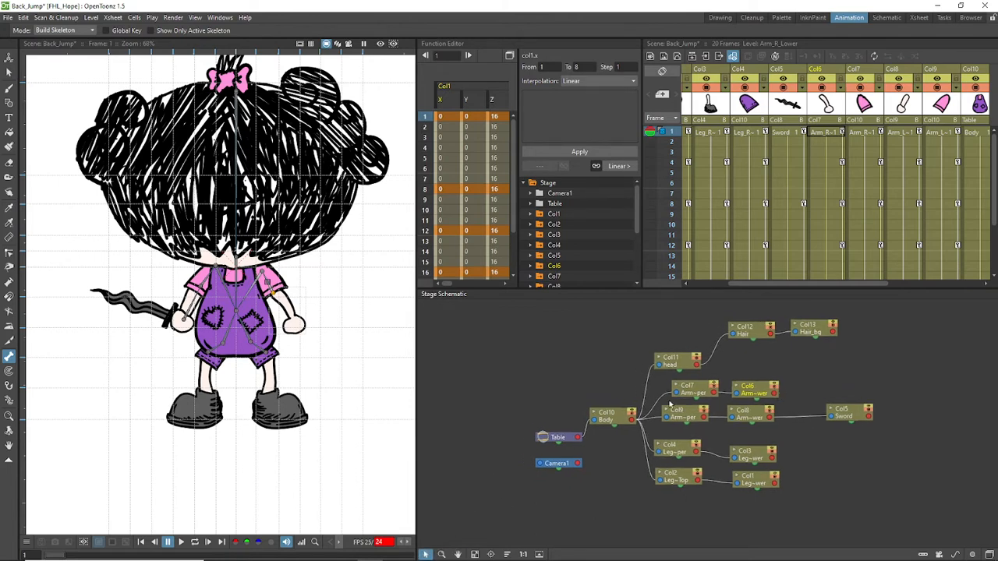
left_click_drag(775, 395, 832, 416)
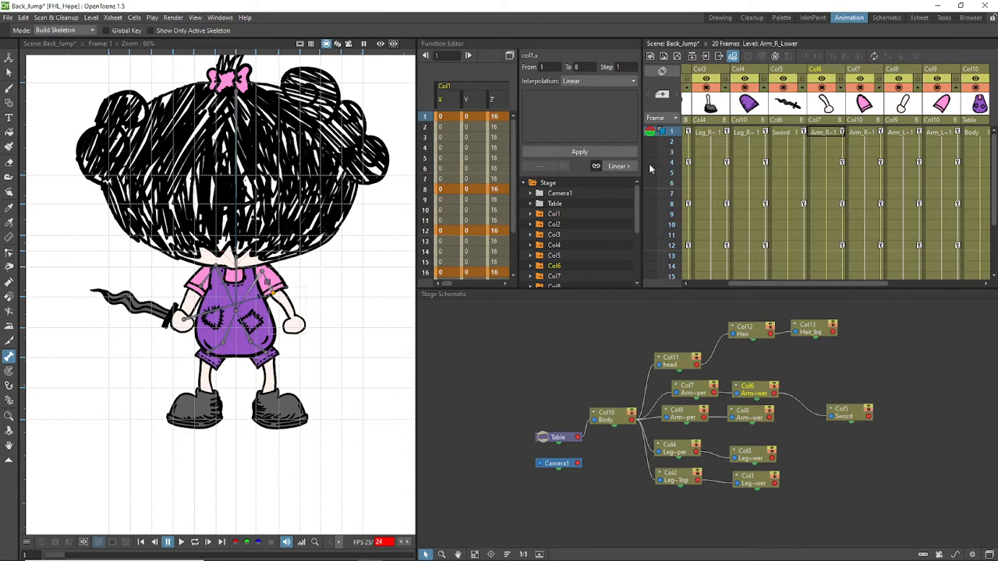
- Play the jump with the sword's new parent and set the Animate tool to Center mode
left_click(180, 542)
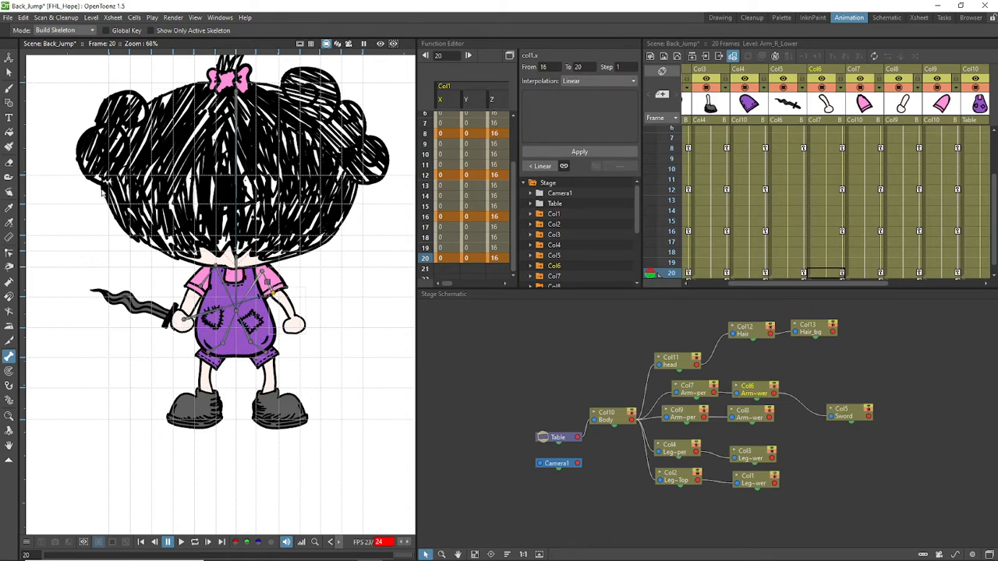
left_click(9, 57)
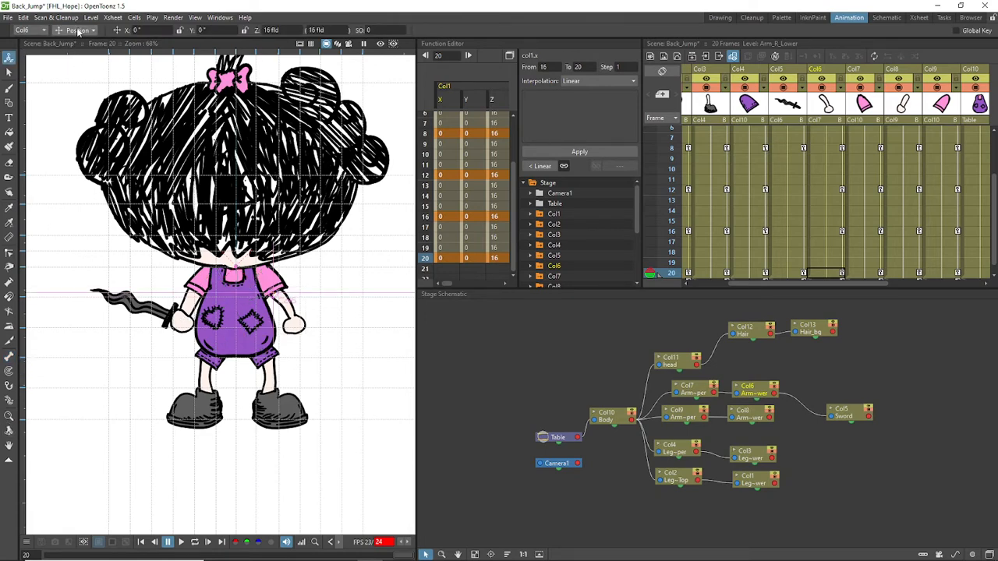
left_click(78, 30)
left_click(75, 94)
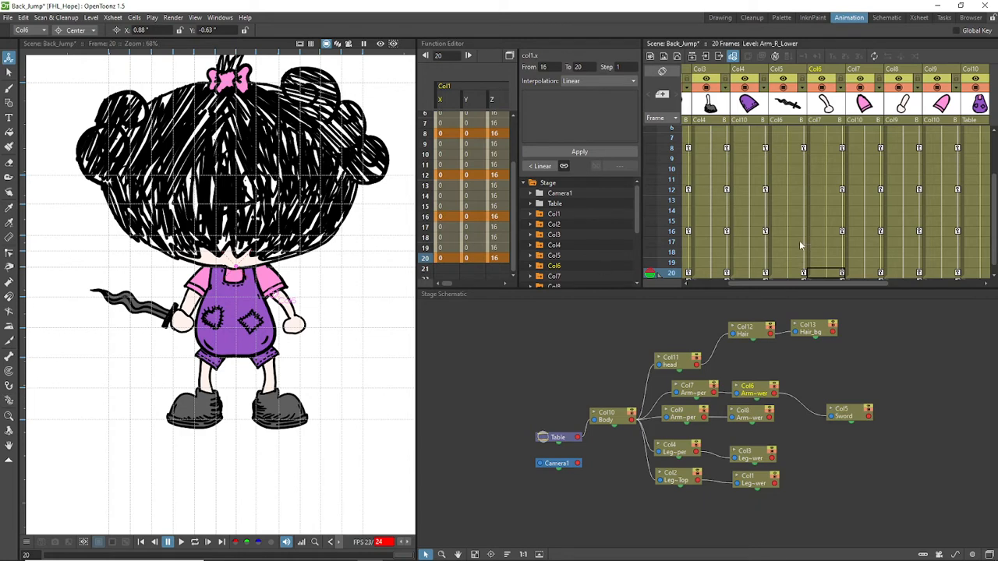
left_click(789, 123)
right_click(789, 124)
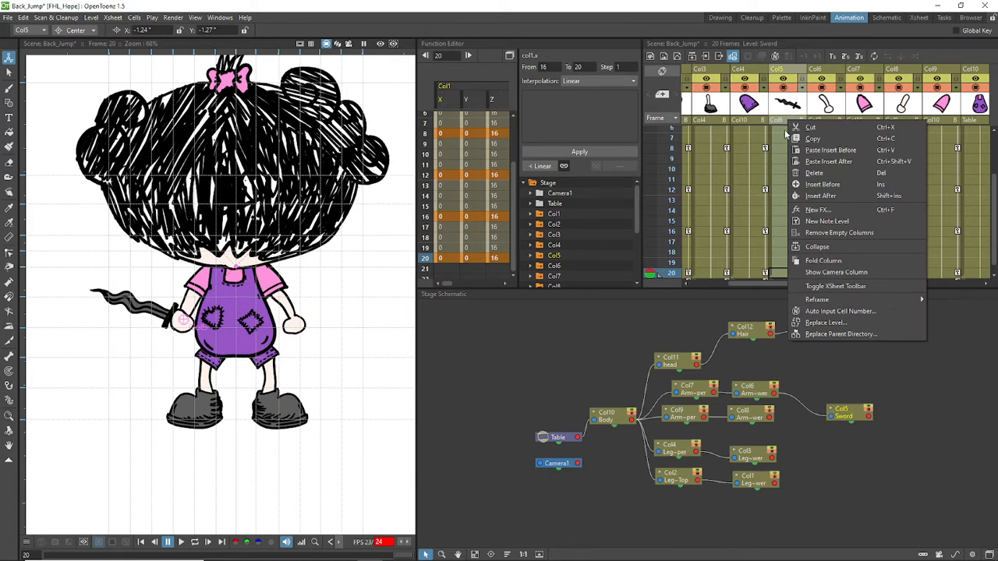
left_click(787, 151)
left_click(787, 151)
- Change the Sword level's path to B_Sword.pli from the drawings folder through its Level Settings
scroll(788, 168, "up", 2)
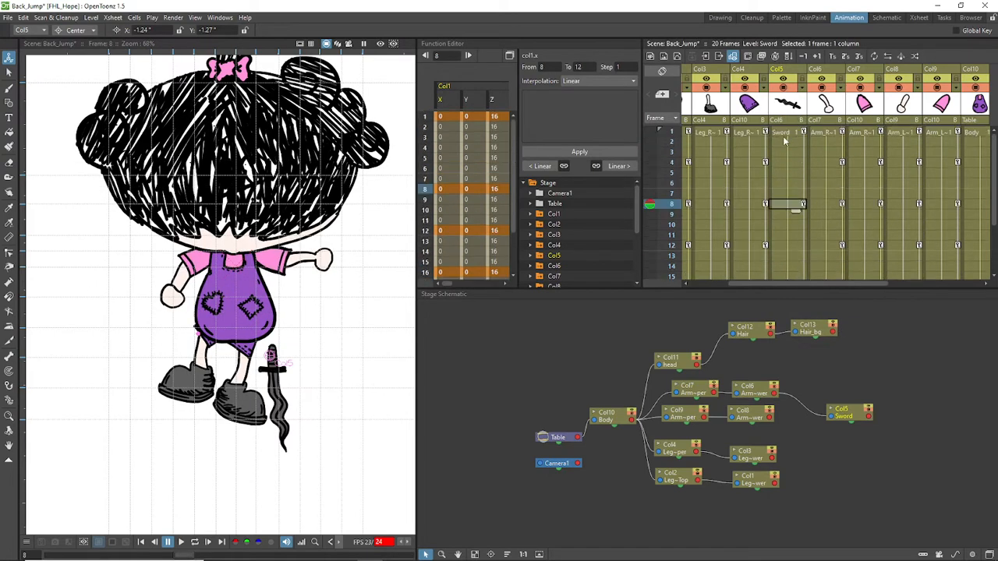
left_click(785, 132)
right_click(785, 133)
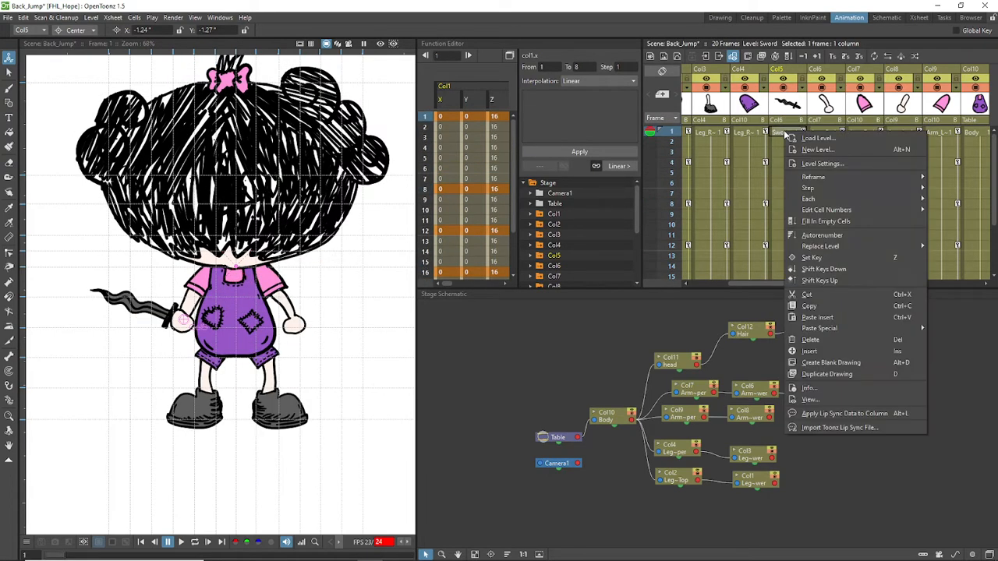
left_click(816, 165)
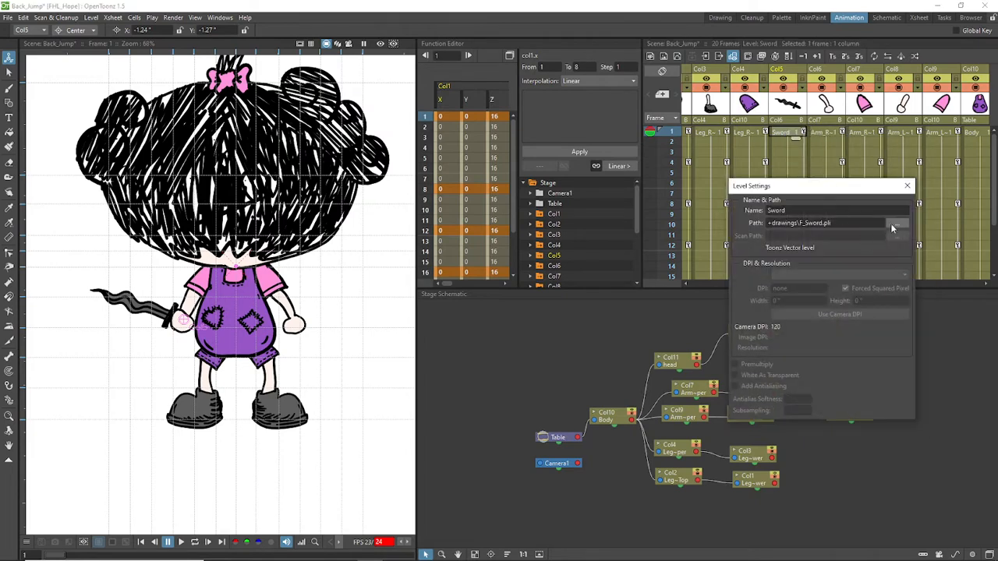
left_click(892, 225)
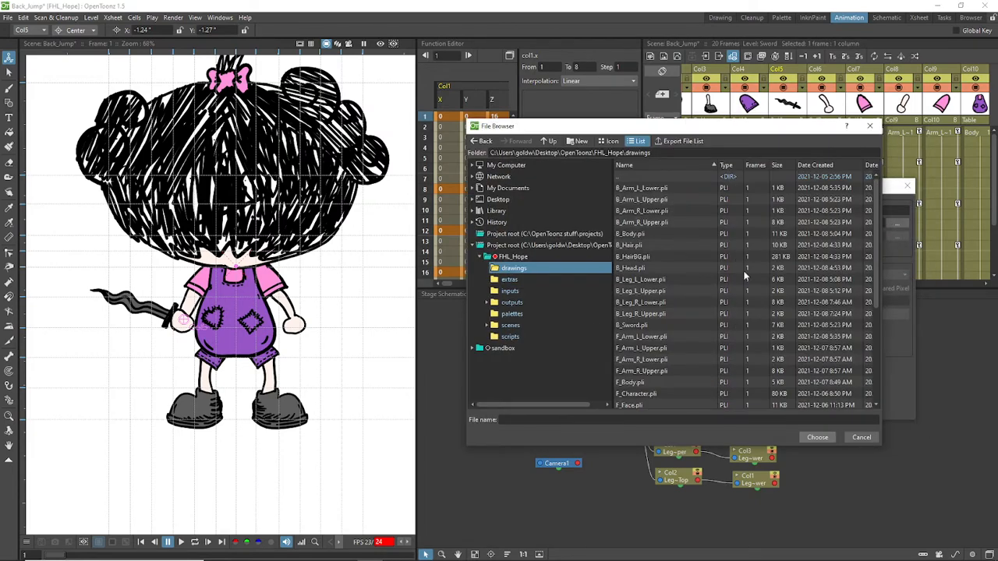
scroll(702, 328, "down", 1)
scroll(653, 312, "up", 1)
left_click(634, 326)
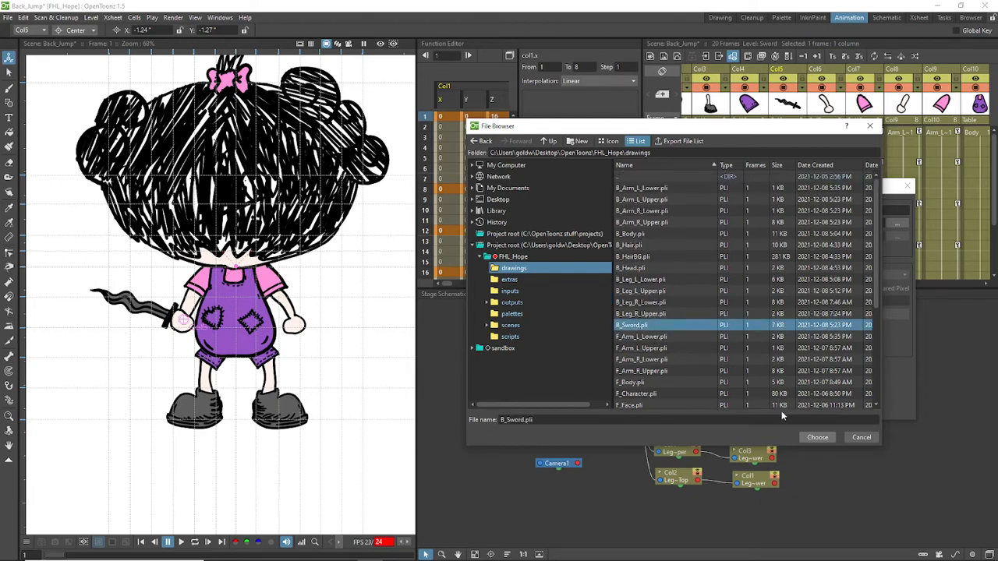
left_click(817, 436)
left_click(906, 185)
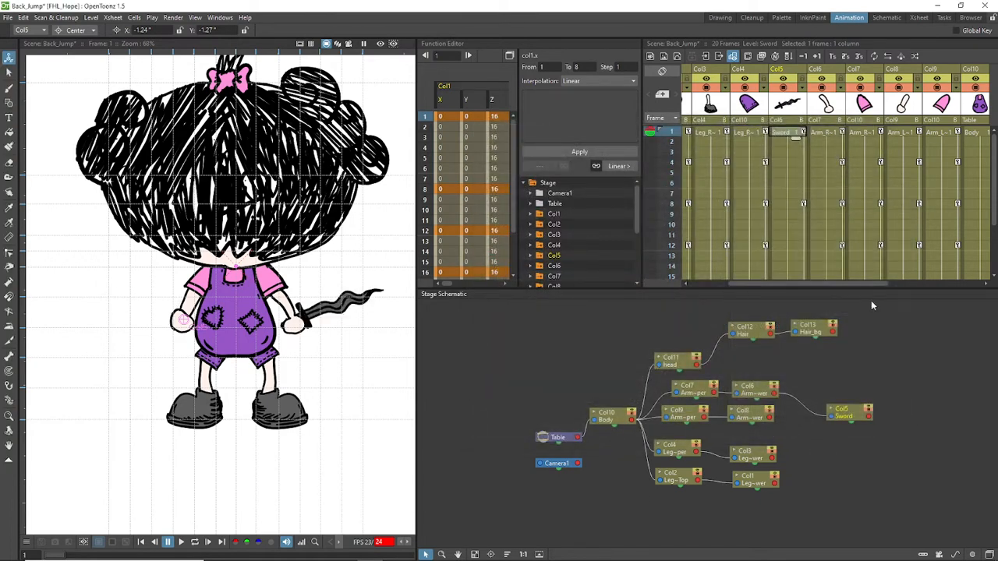
- Place the Sword node beside Col6 in the Stage Schematic and loop the animation to check the sword's motion
left_click_drag(850, 415, 819, 389)
left_click(750, 419)
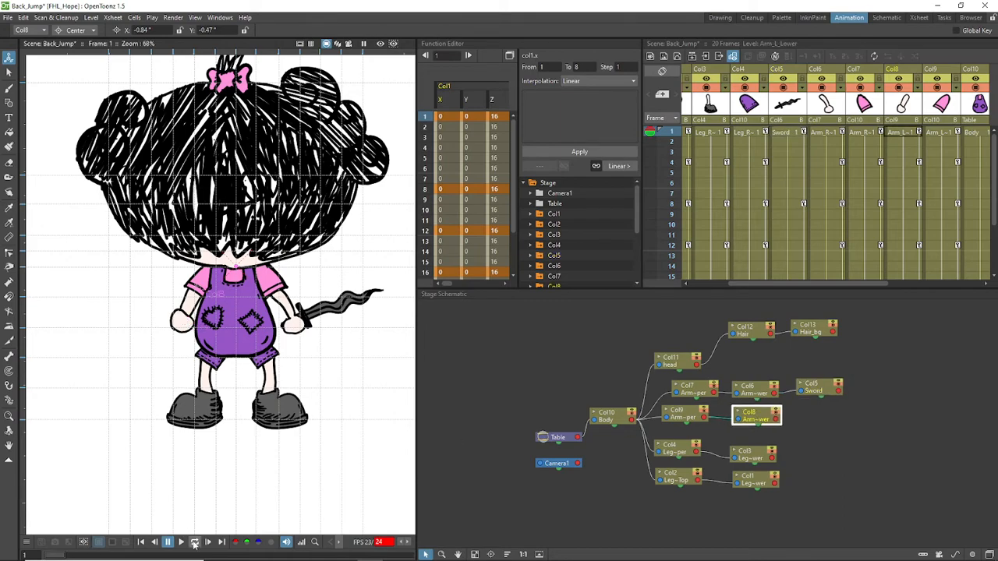
left_click(194, 542)
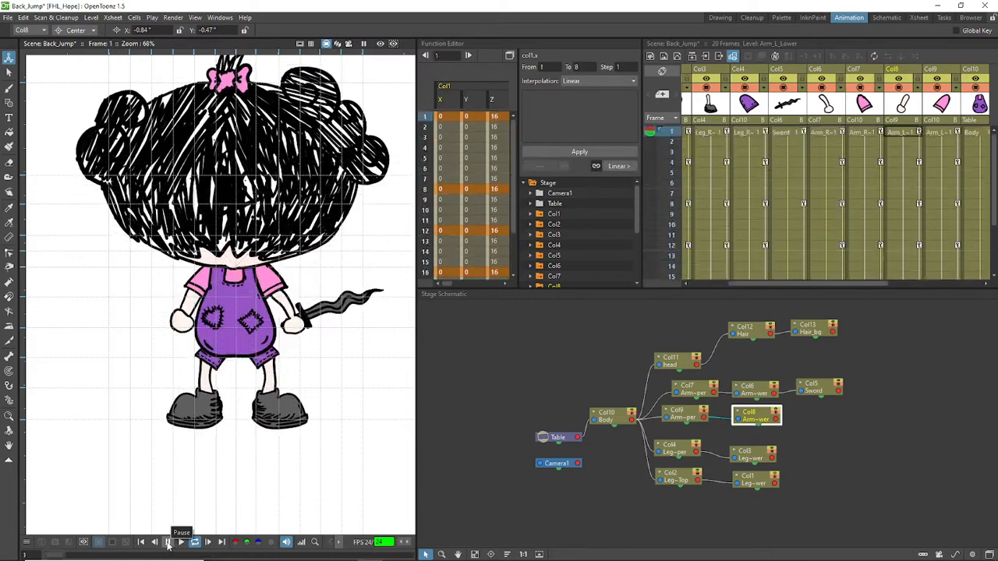
left_click(168, 543)
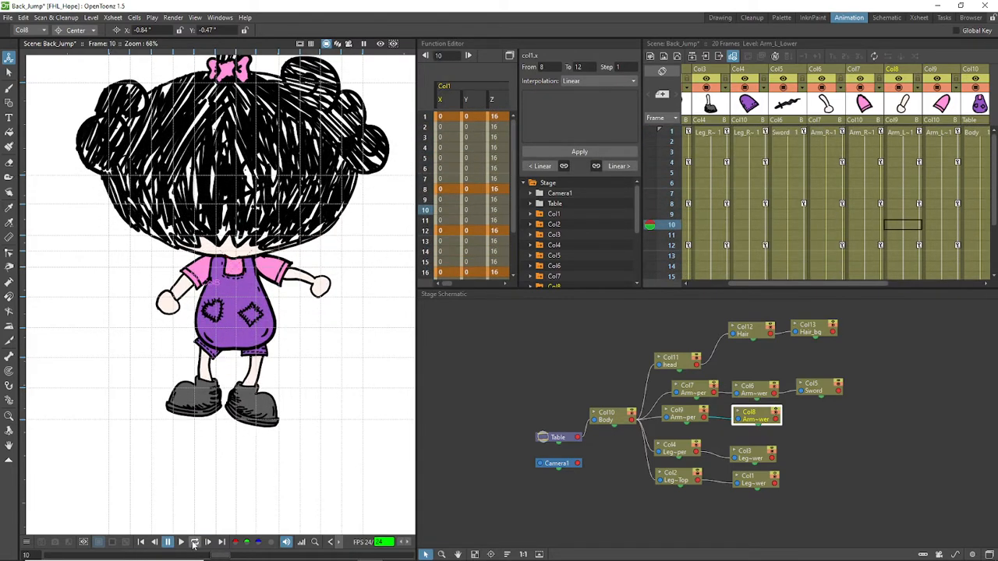
left_click(194, 542)
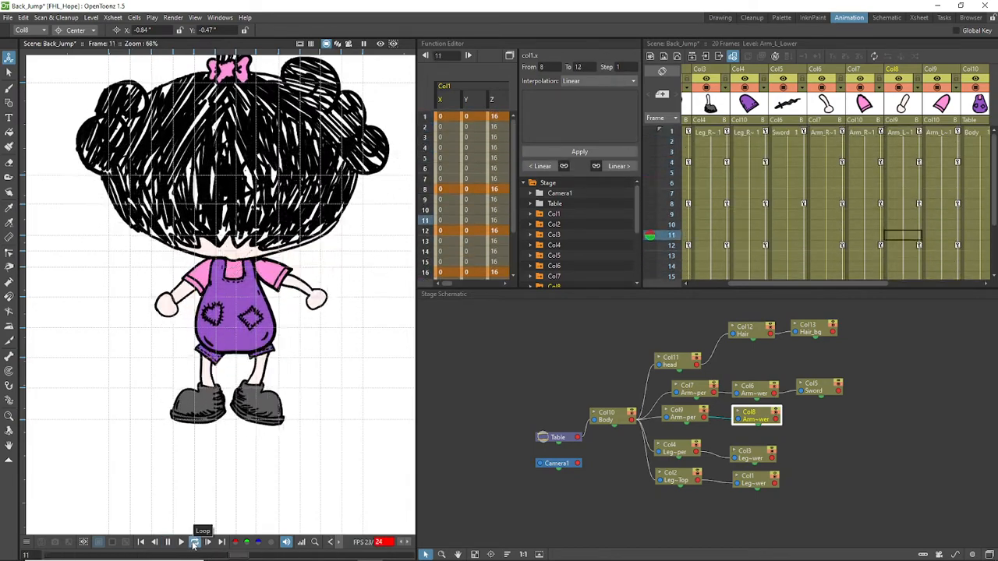
left_click(169, 542)
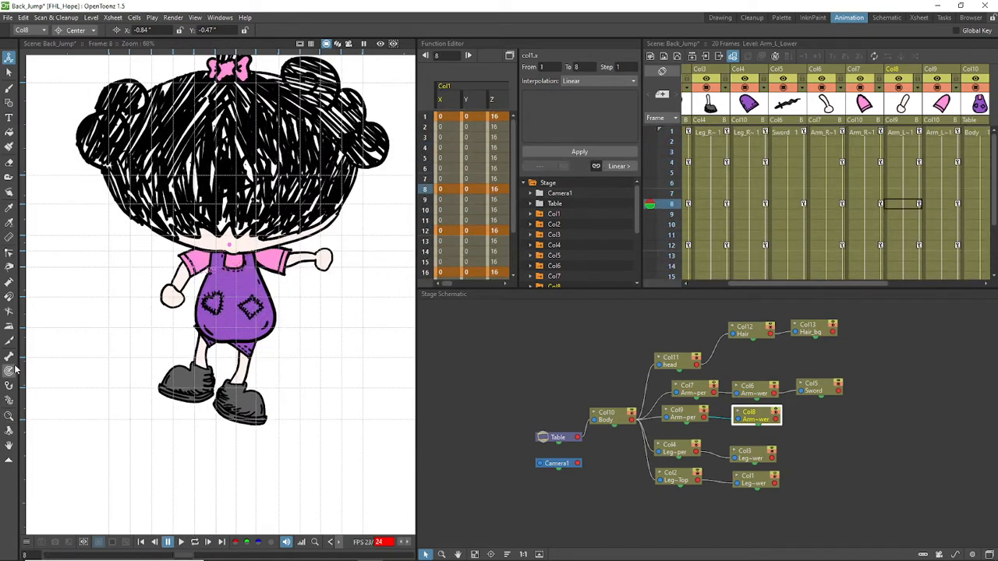
- At frame 1, move the Sword column's center point onto the hand holding the sword, at about X 1.39", Y -1.32"
left_click(672, 133)
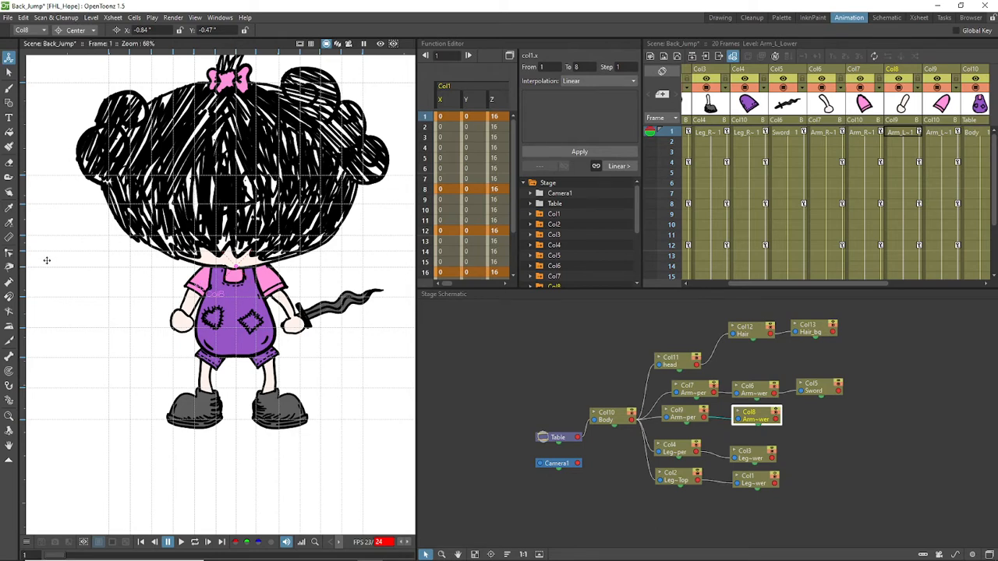
left_click(8, 355)
left_click(9, 57)
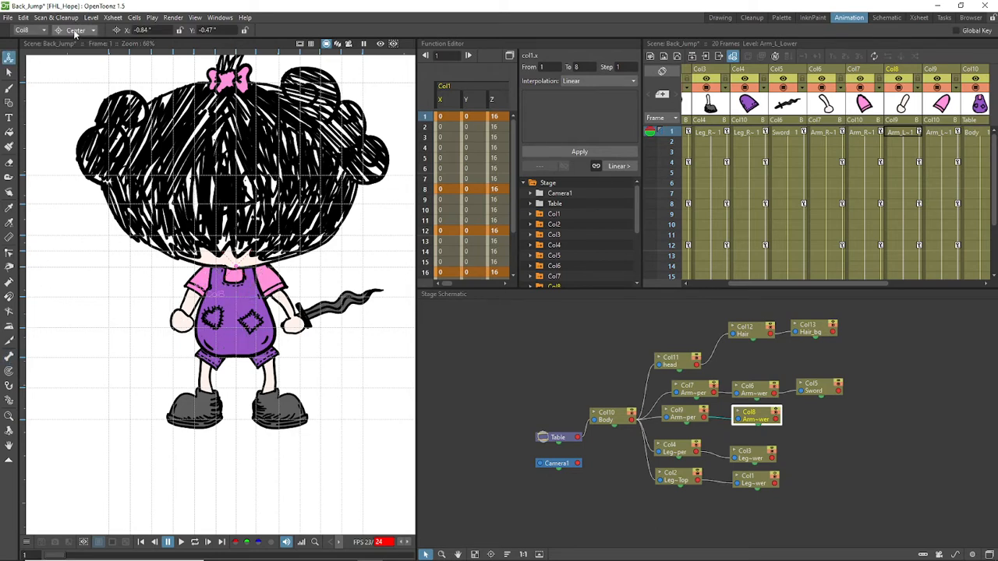
scroll(306, 310, "up", 3)
scroll(304, 330, "down", 3)
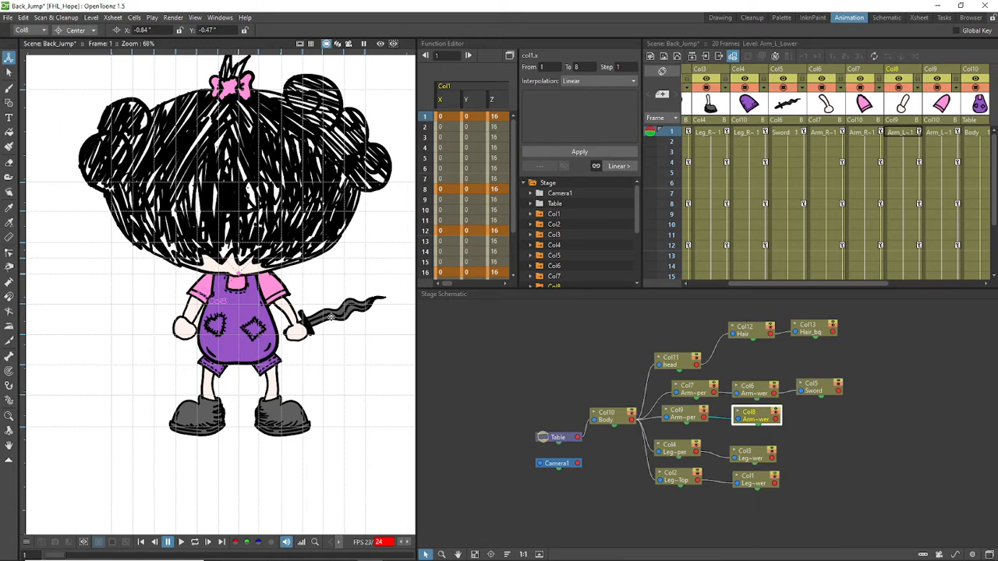
left_click(788, 134)
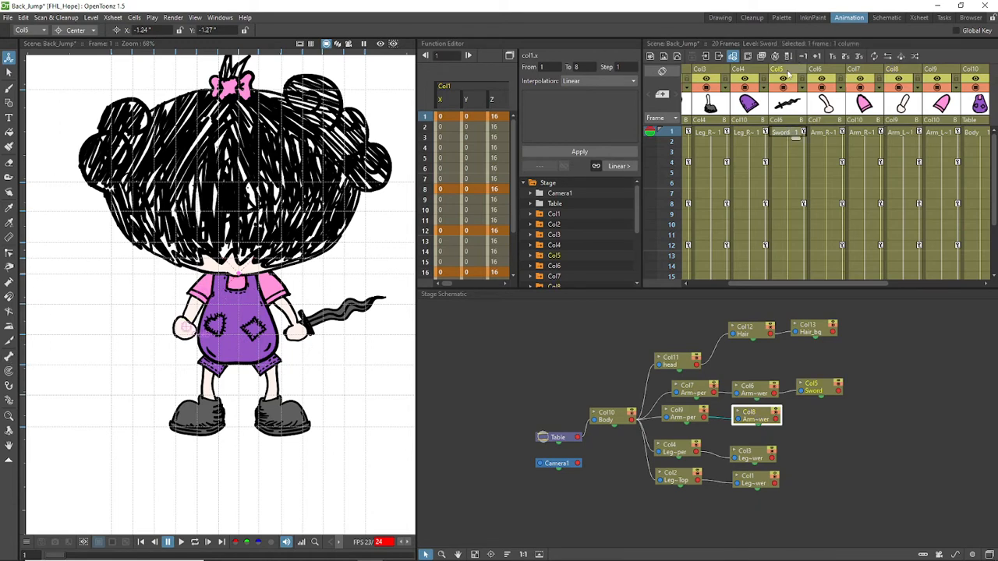
left_click(785, 72)
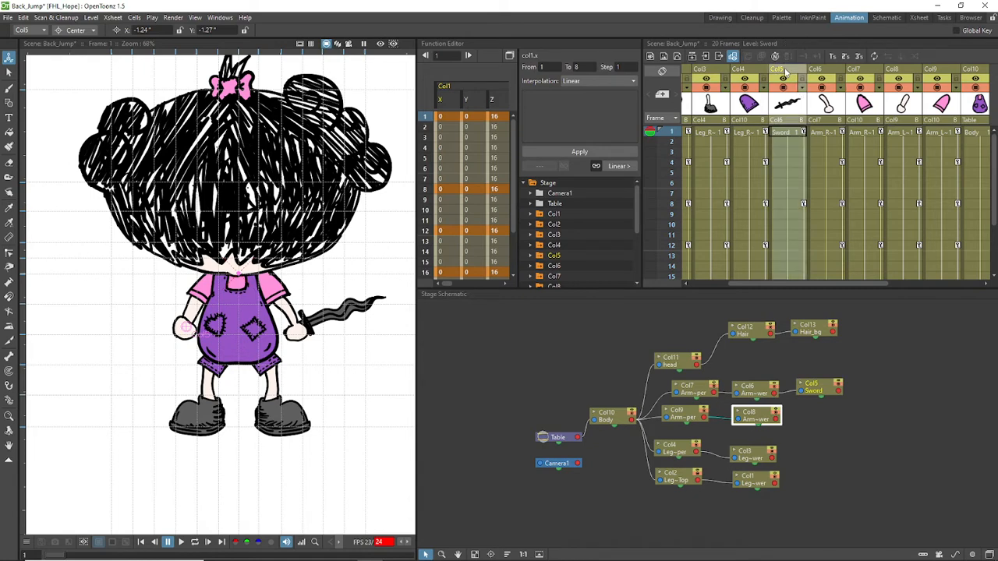
mouse_move(187, 328)
left_mouse_down()
mouse_move(304, 331)
mouse_move(296, 329)
left_mouse_up()
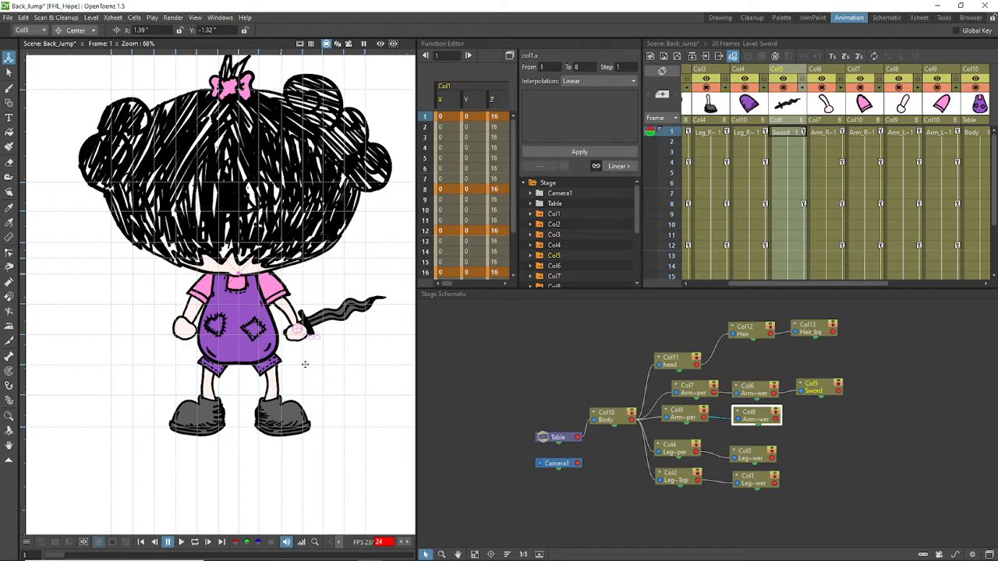
- Loop the jump to check the sword and fine-tune its center at frame 3 to about X 1.37", Y -1.29"
left_click(195, 542)
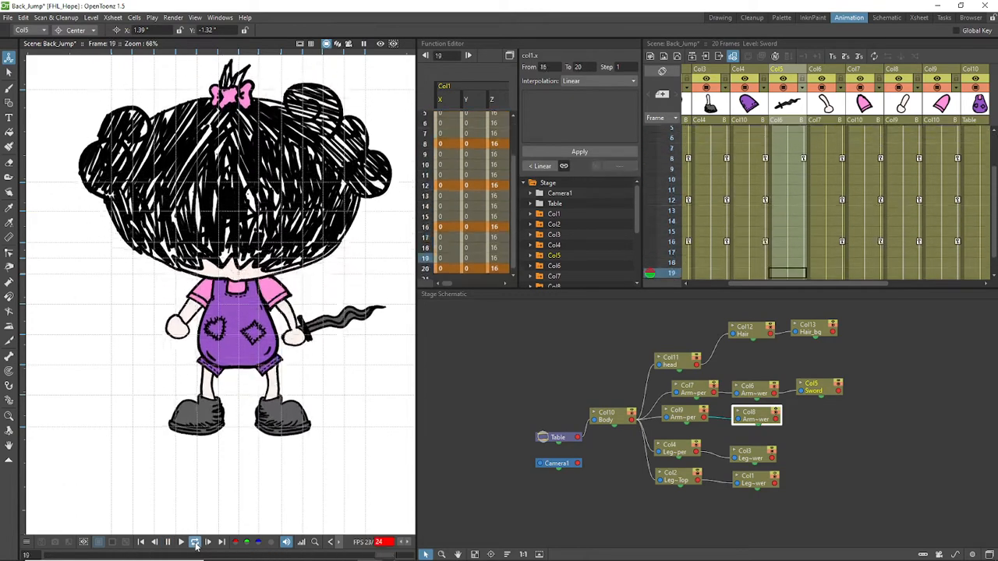
left_click(169, 542)
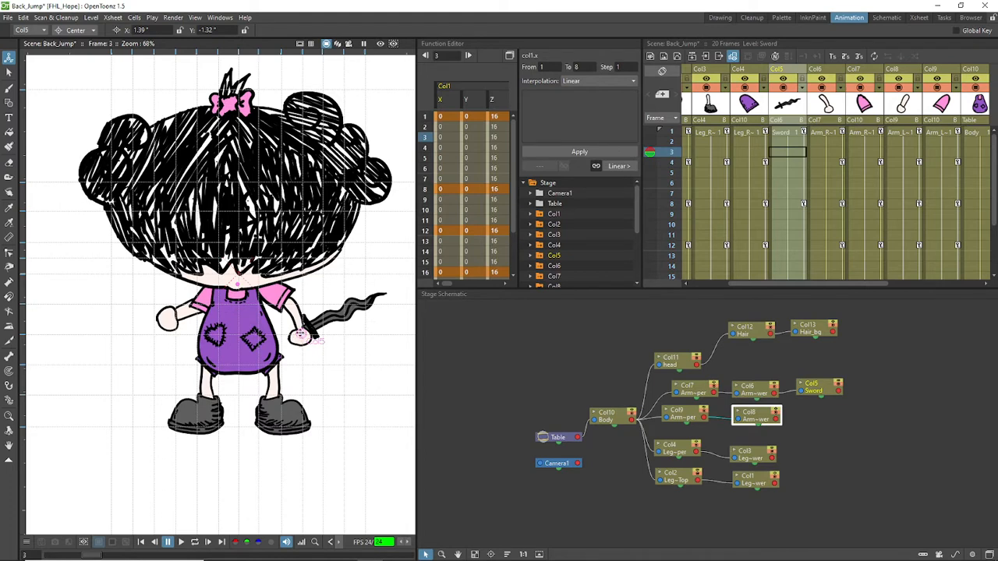
left_click_drag(300, 334, 300, 332)
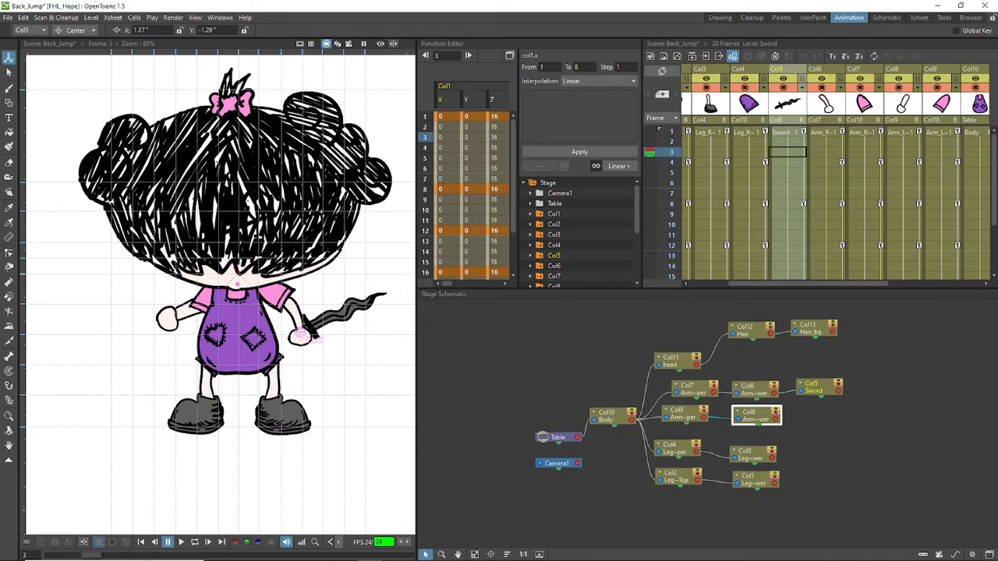
left_click(180, 542)
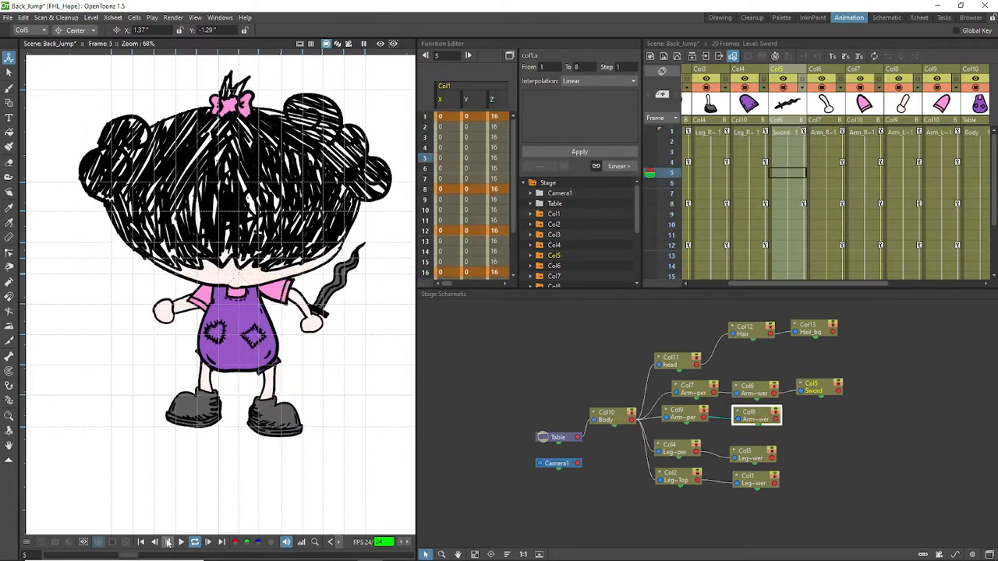
left_click(168, 544)
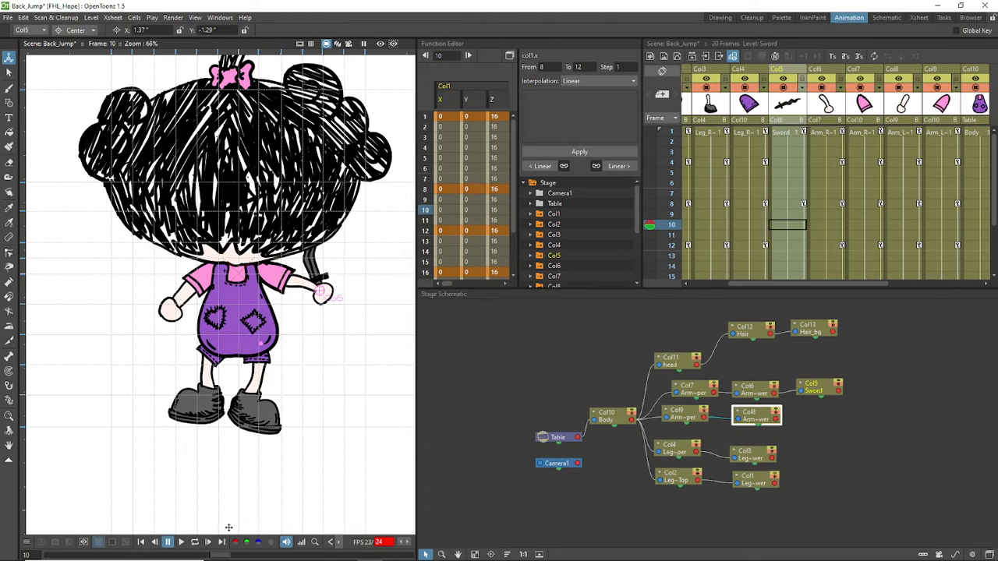
- Scrub from frame 1 to frame 4 to examine the sword and arm poses, showing the whole character and the first Xsheet columns
left_click(673, 132)
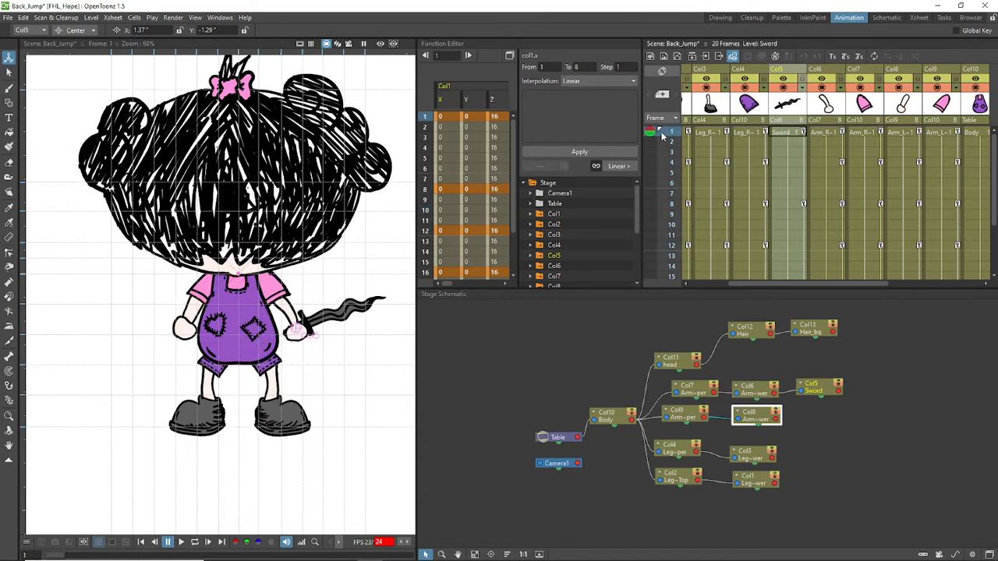
mouse_move(670, 134)
left_mouse_down()
mouse_move(681, 234)
mouse_move(680, 166)
left_mouse_up()
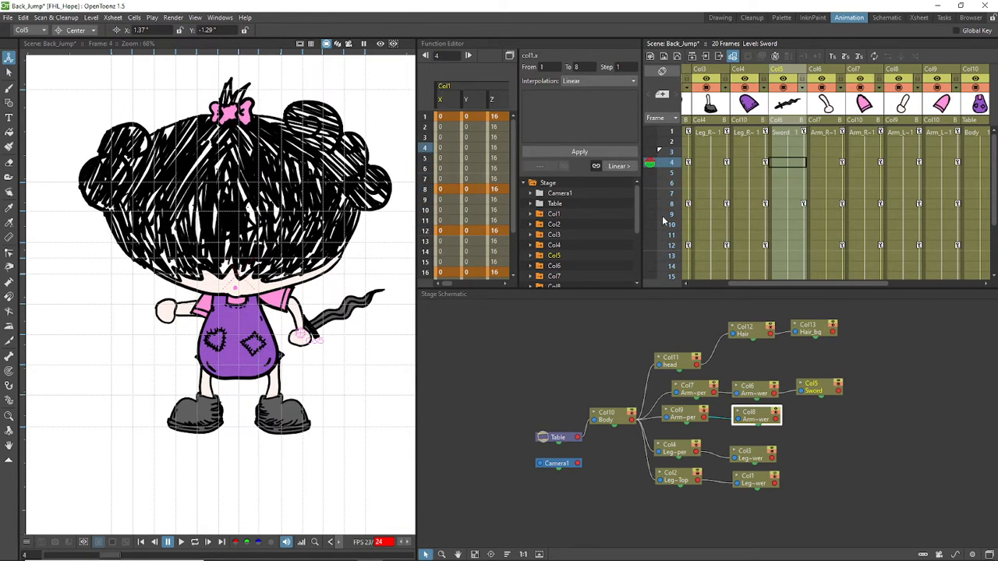
scroll(227, 319, "down", 1)
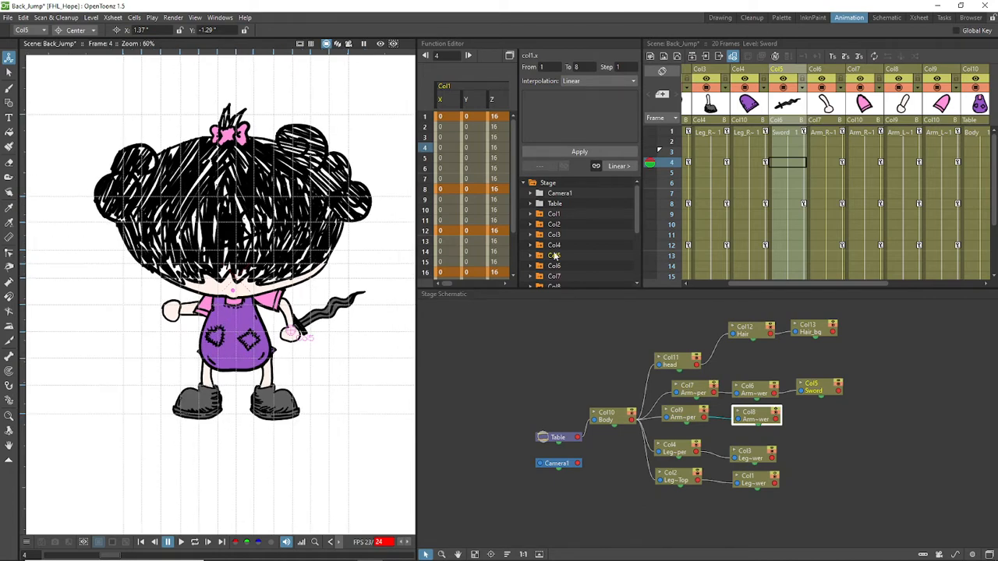
scroll(804, 286, "left", 2)
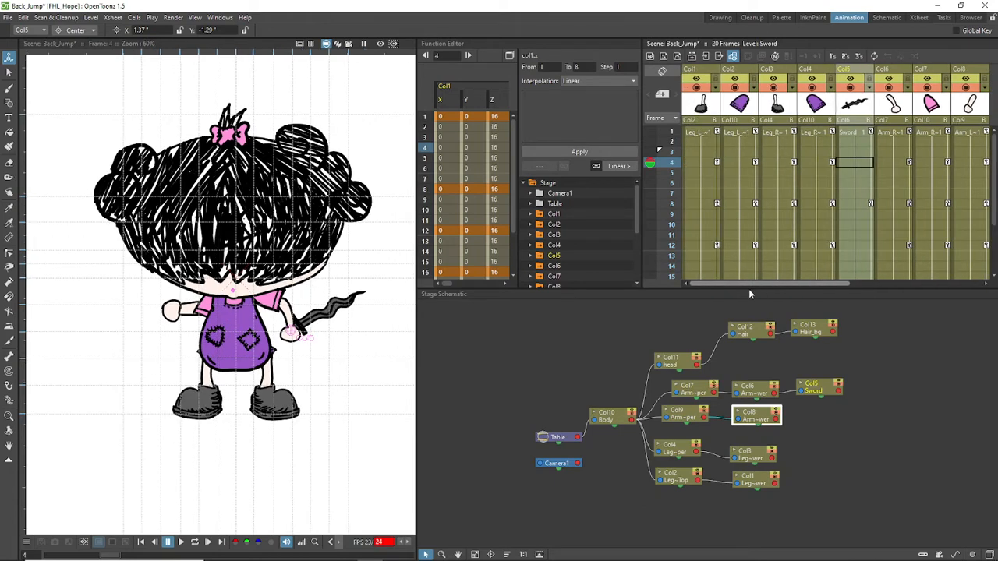
- Repoint the Arm_L_Lower level's path in Level Settings to the back-view drawing B_Arm_R_Lower.pli
scroll(804, 285, "right", 3)
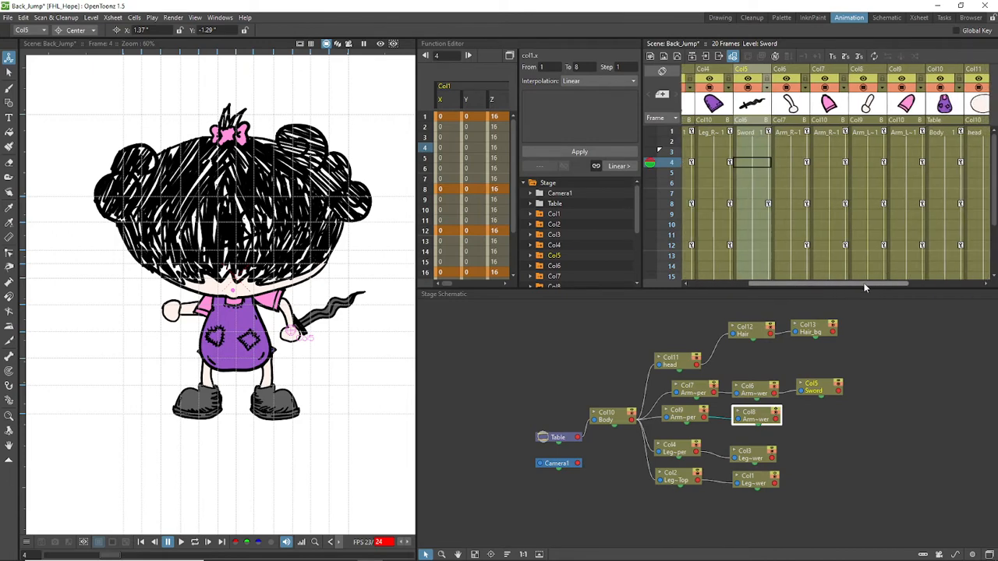
left_click(864, 125)
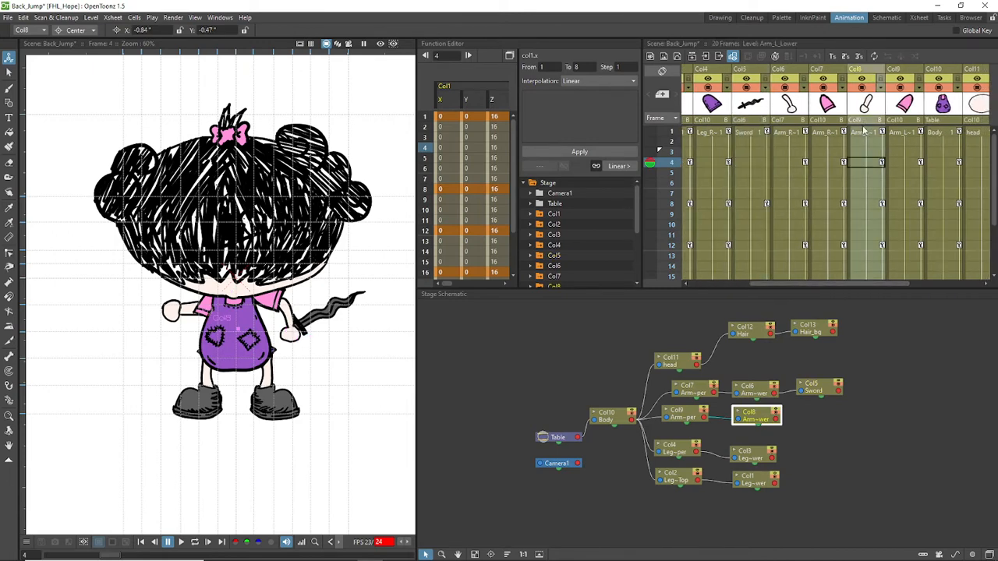
right_click(862, 169)
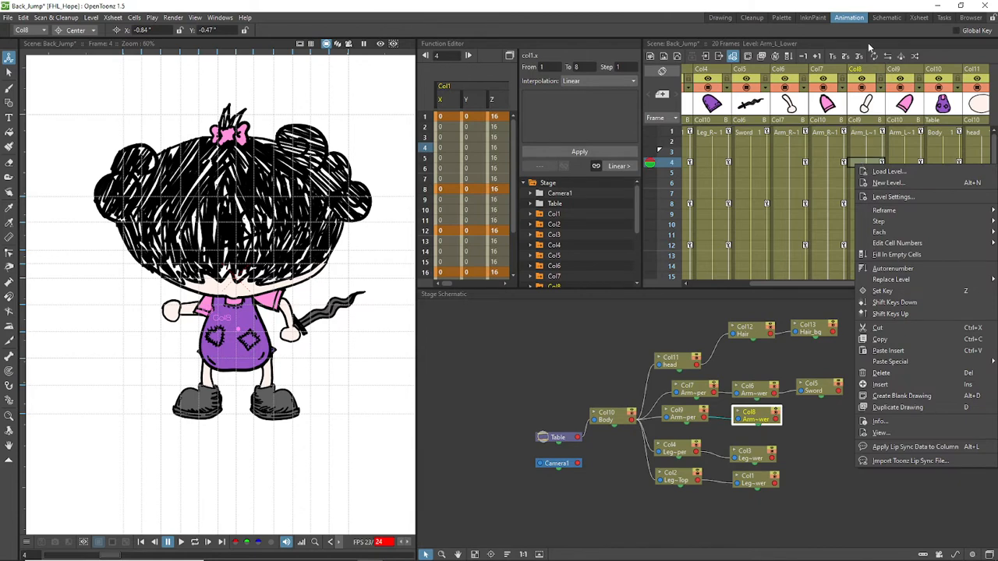
left_click(832, 309)
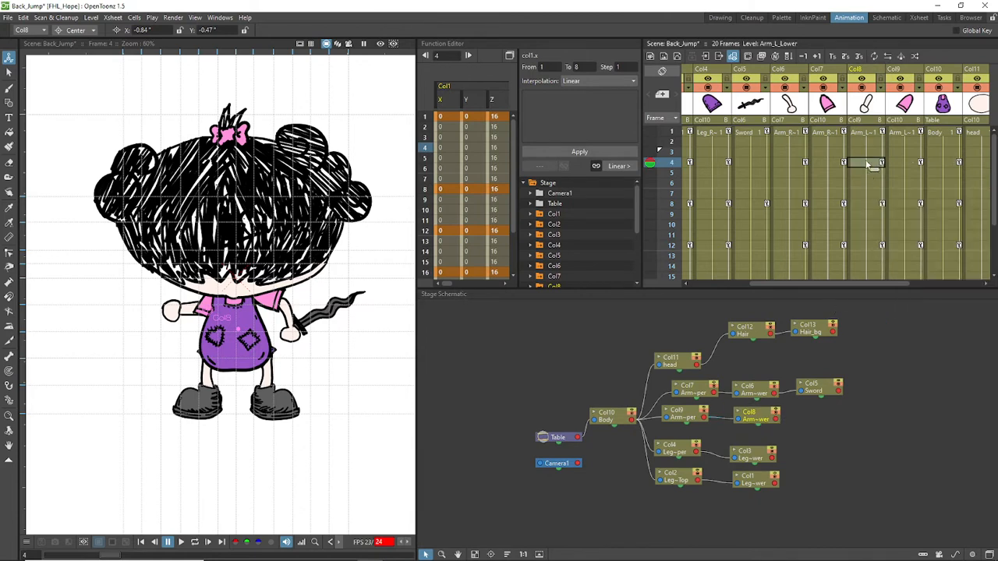
right_click(867, 164)
left_click(892, 193)
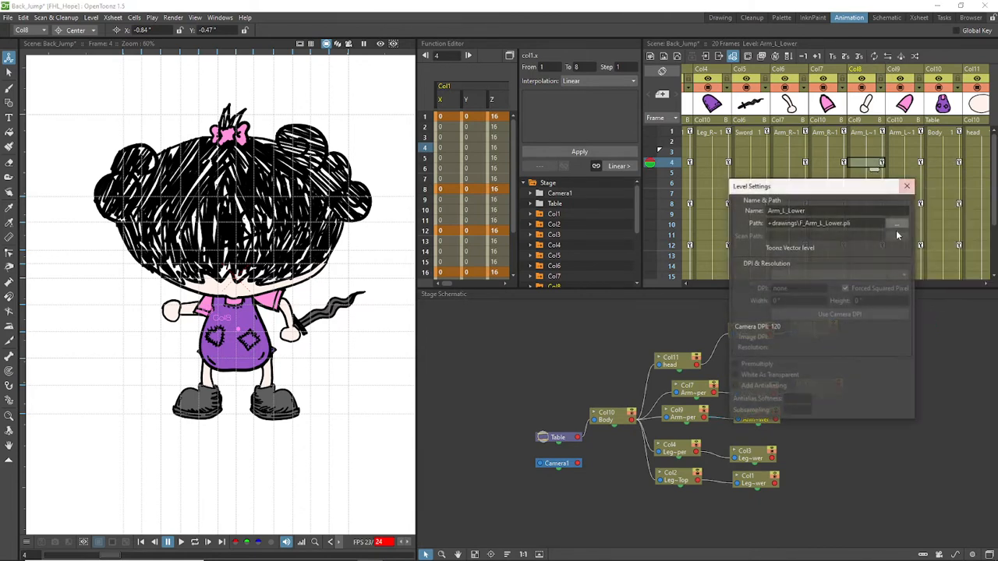
left_click(895, 224)
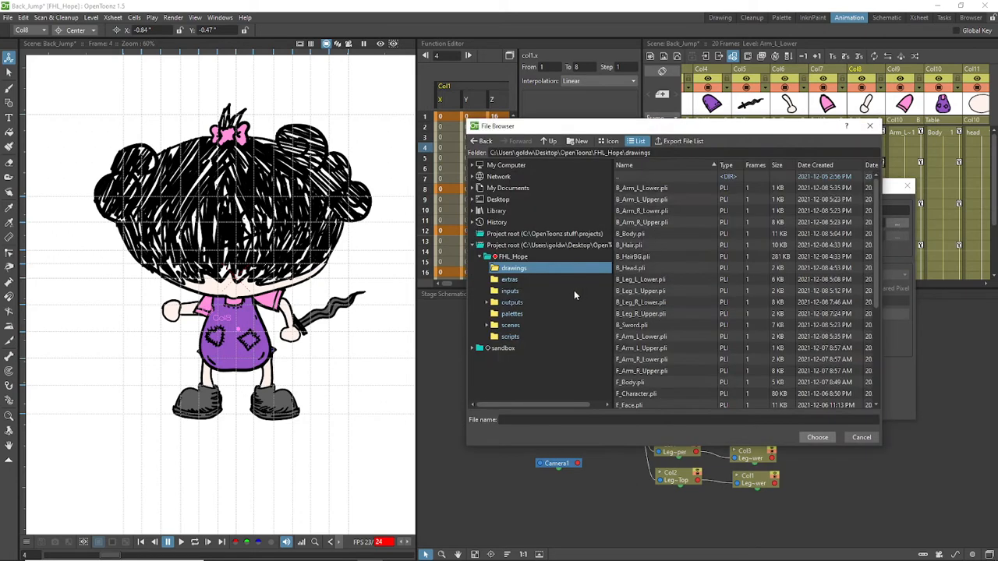
left_click(648, 211)
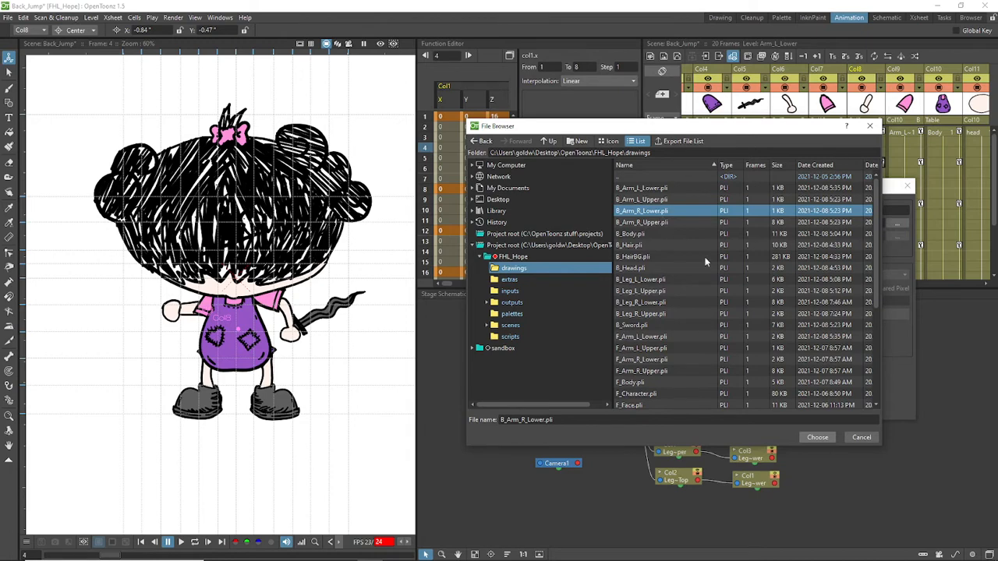
left_click(817, 438)
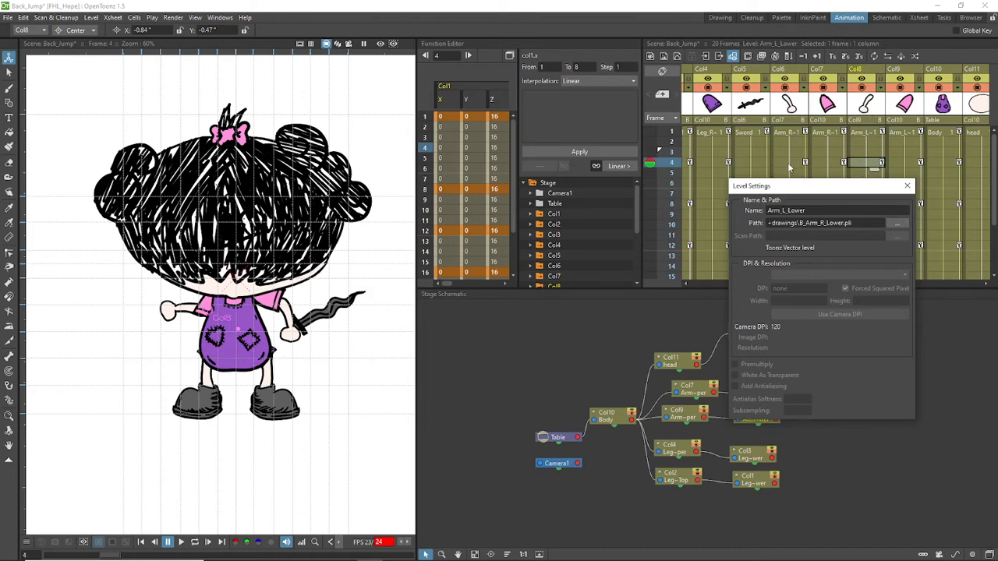
- Repoint the Arm_R_Lower level's path to B_Arm_L_Lower.pli and close Level Settings
left_click(789, 165)
left_click(789, 133)
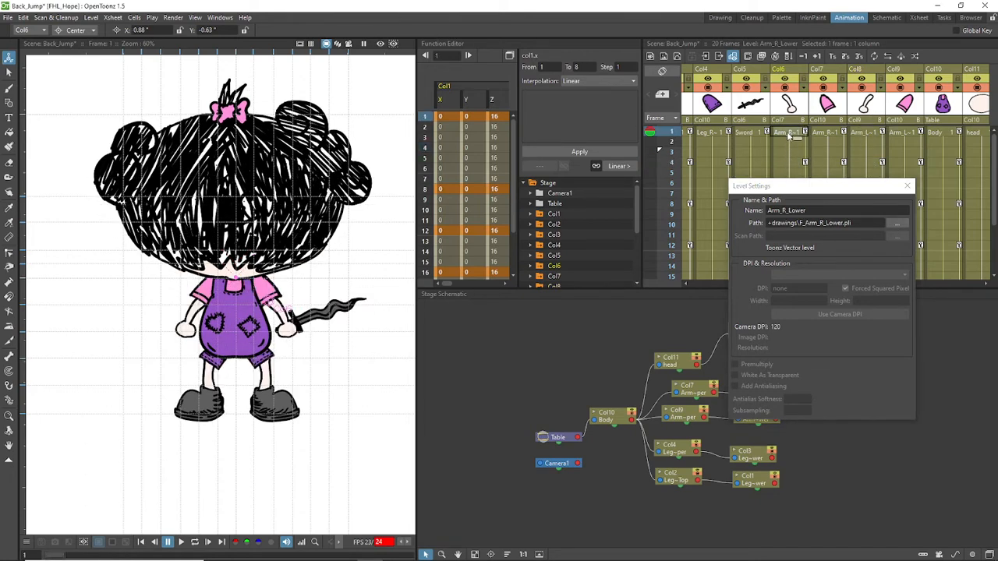
left_click(894, 224)
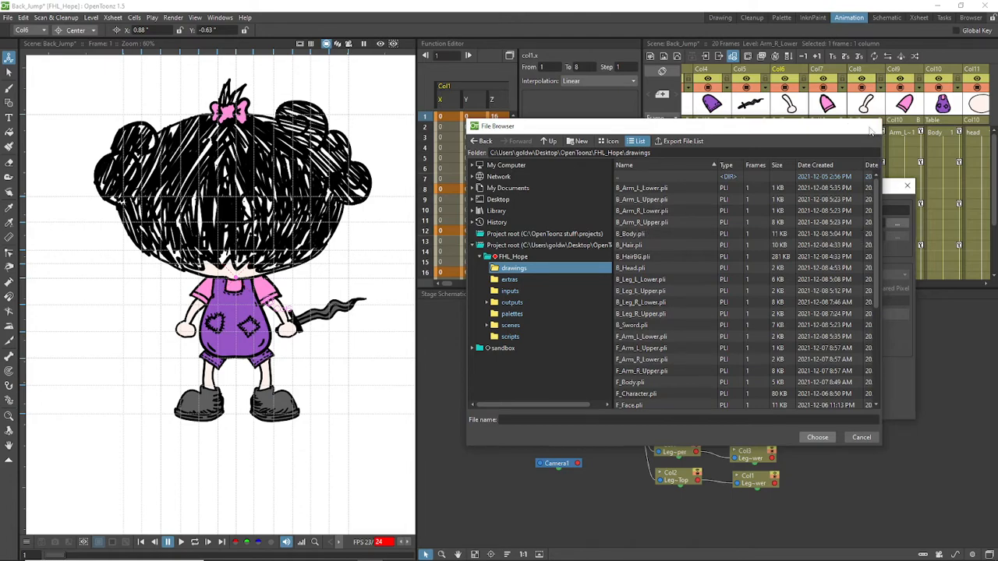
key("Escape")
left_click(893, 223)
left_click(647, 188)
left_click(817, 438)
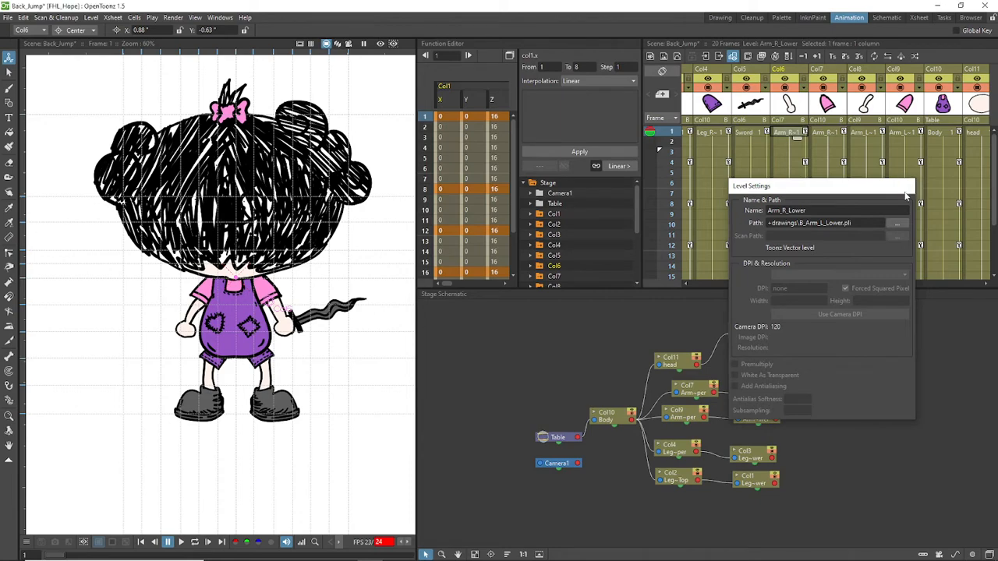
left_click(909, 186)
- Scrub the jump, including frames 1 to 4, to examine the swapped lower arms and the sword hand
scroll(290, 321, "up", 3)
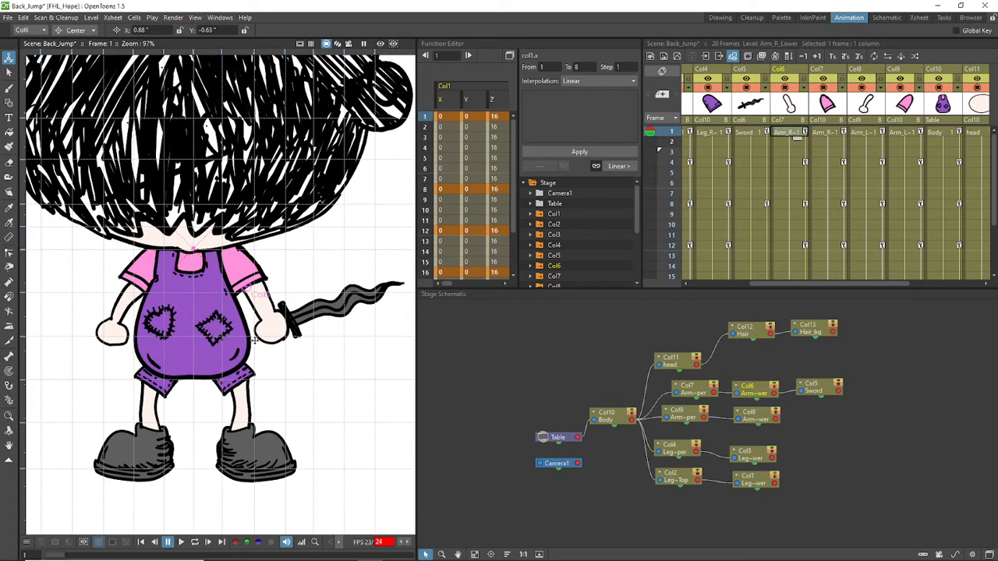
scroll(267, 322, "down", 2)
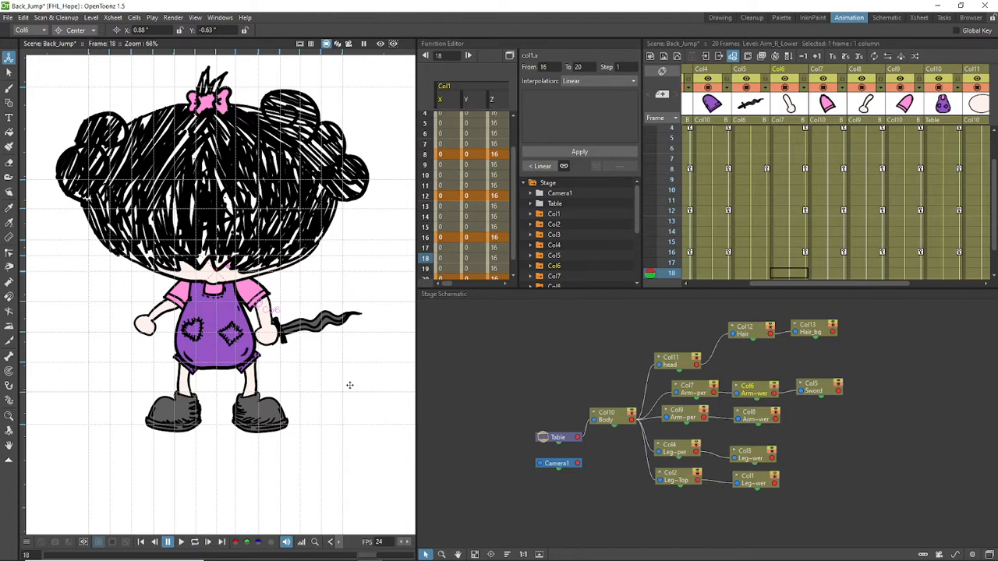
left_click(667, 141)
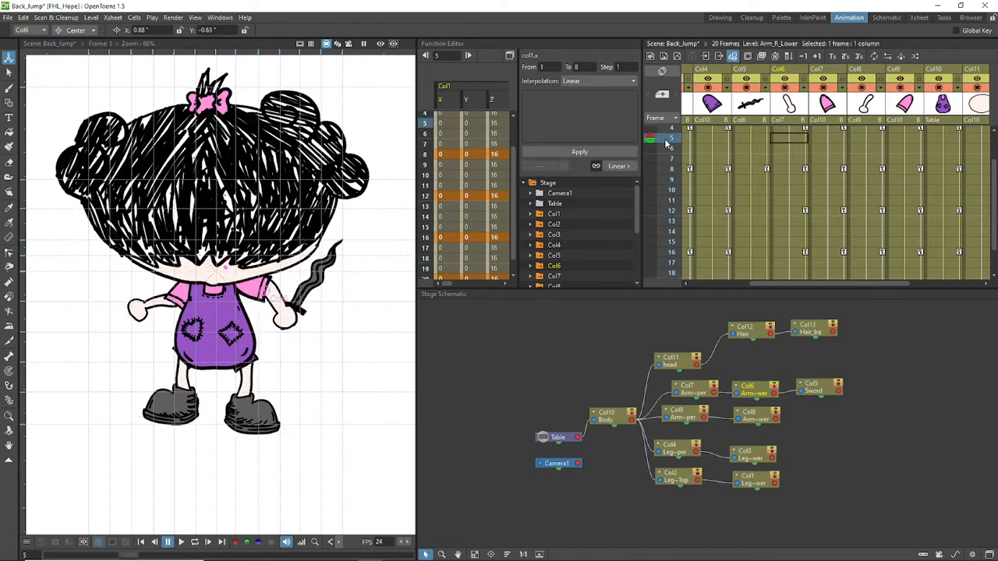
scroll(668, 163, "up", 1)
mouse_move(668, 141)
left_mouse_down()
mouse_move(673, 318)
mouse_move(675, 152)
mouse_move(661, 61)
mouse_move(680, 90)
left_mouse_up()
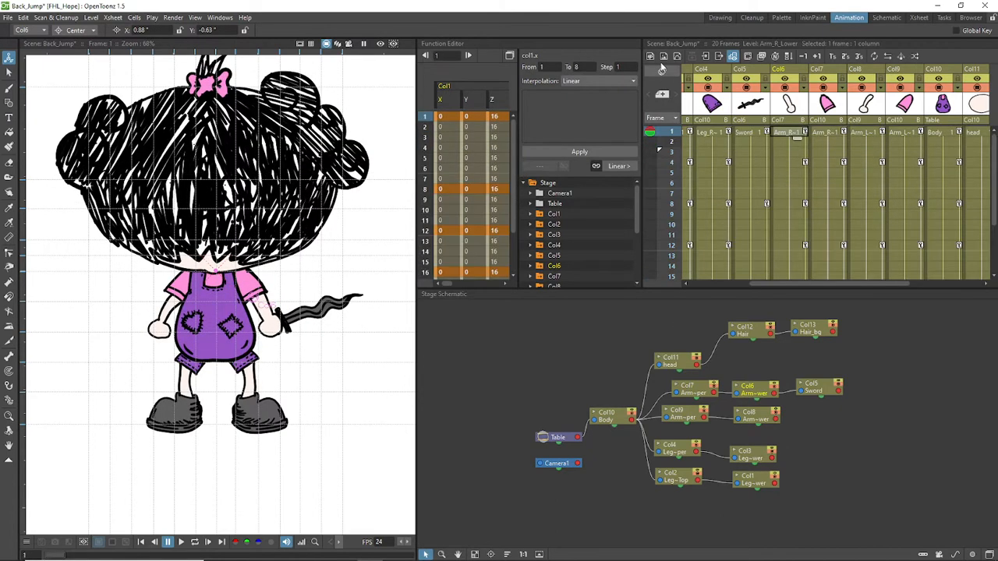
left_click_drag(681, 134, 682, 167)
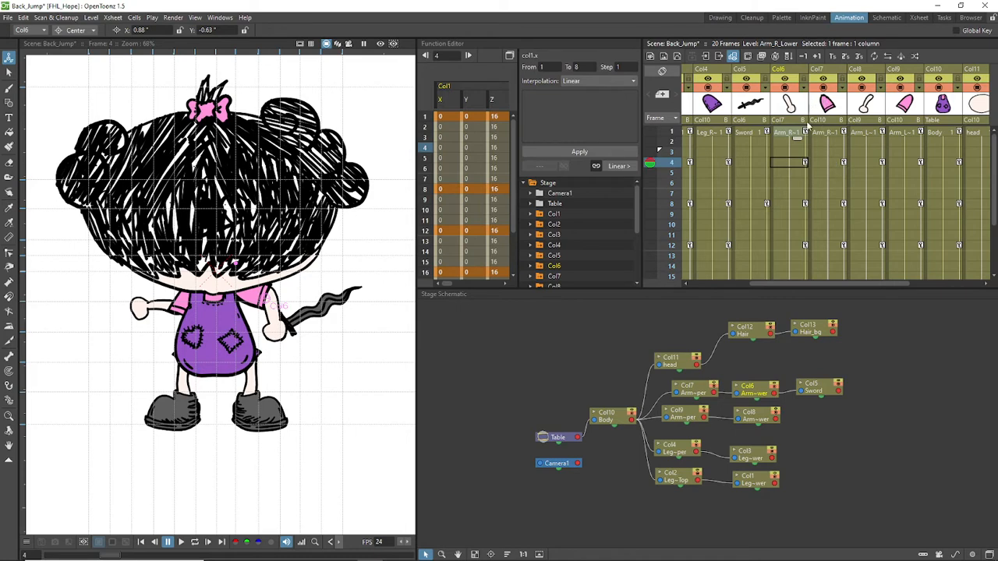
- Activate the Skeleton tool in Animate mode for Arm_L_Lower at frame 4
left_click(861, 166)
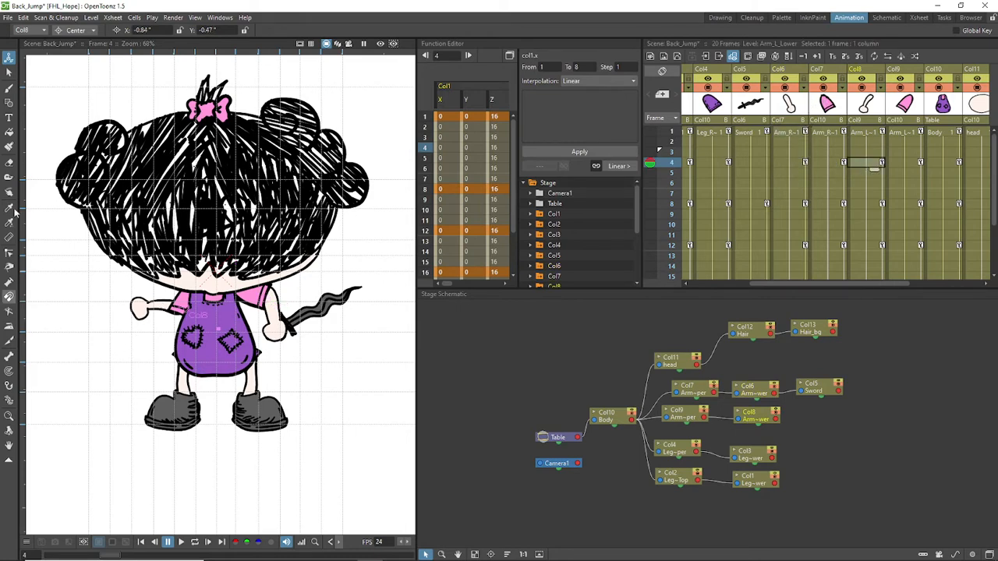
left_click(8, 355)
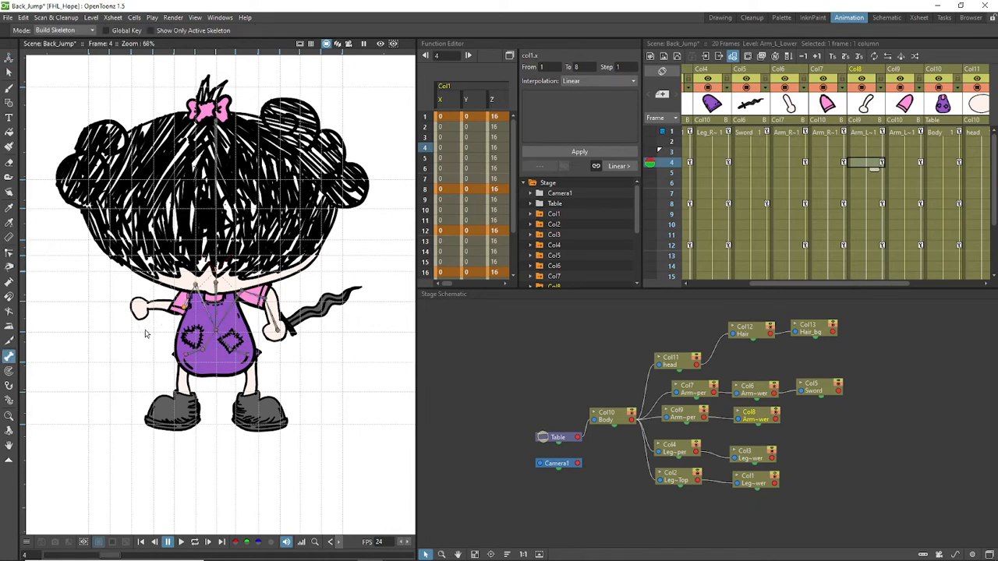
left_click(63, 30)
left_click(62, 48)
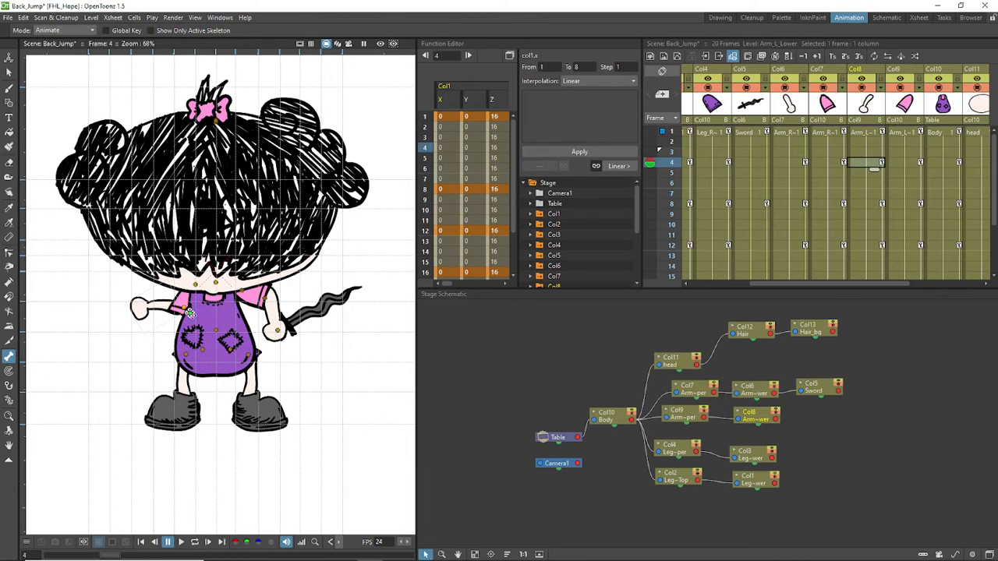
- Try bending Arm_L_Lower at frame 4 with Inverse Kinematics, undo it, and return to Animate mode
left_click(64, 30)
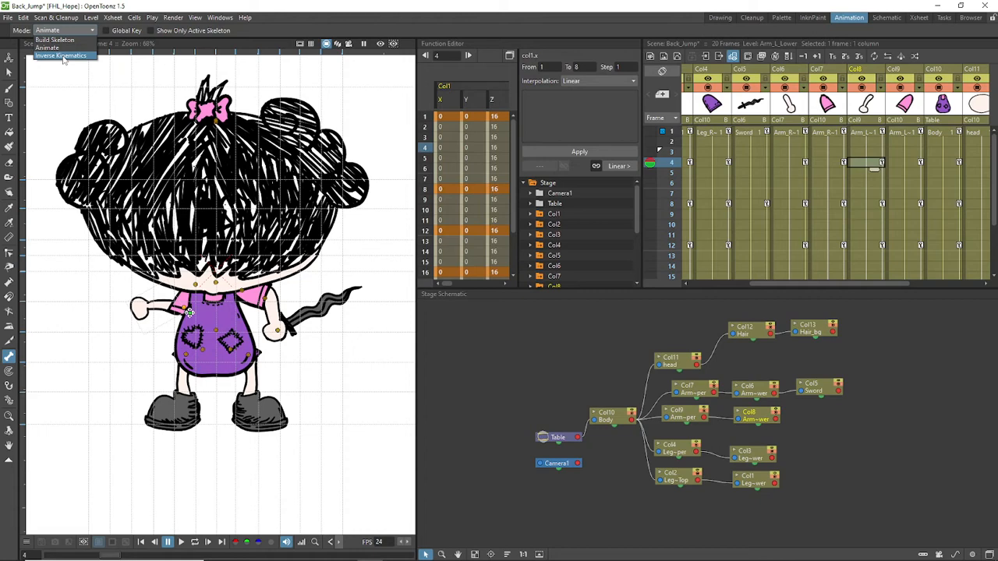
left_click(64, 56)
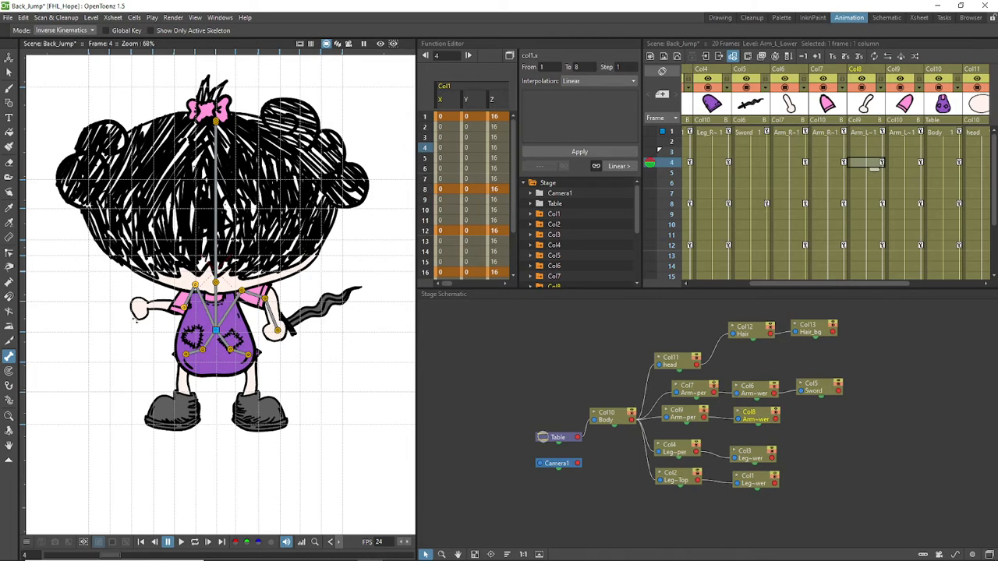
mouse_move(143, 318)
left_mouse_down()
mouse_move(160, 343)
mouse_move(139, 334)
mouse_move(149, 316)
mouse_move(136, 327)
mouse_move(139, 347)
mouse_move(145, 304)
left_mouse_up()
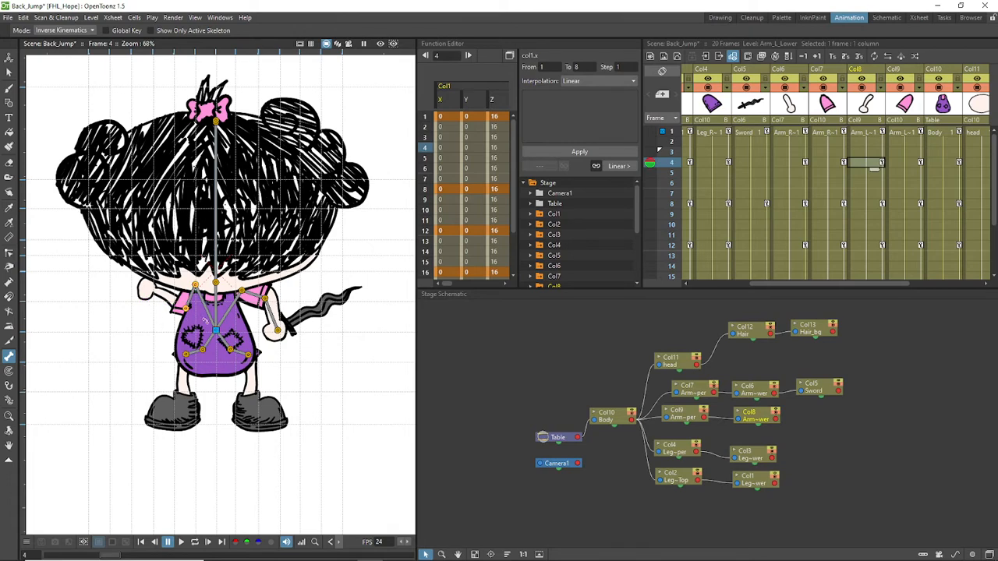
key("ctrl+z")
left_click(78, 30)
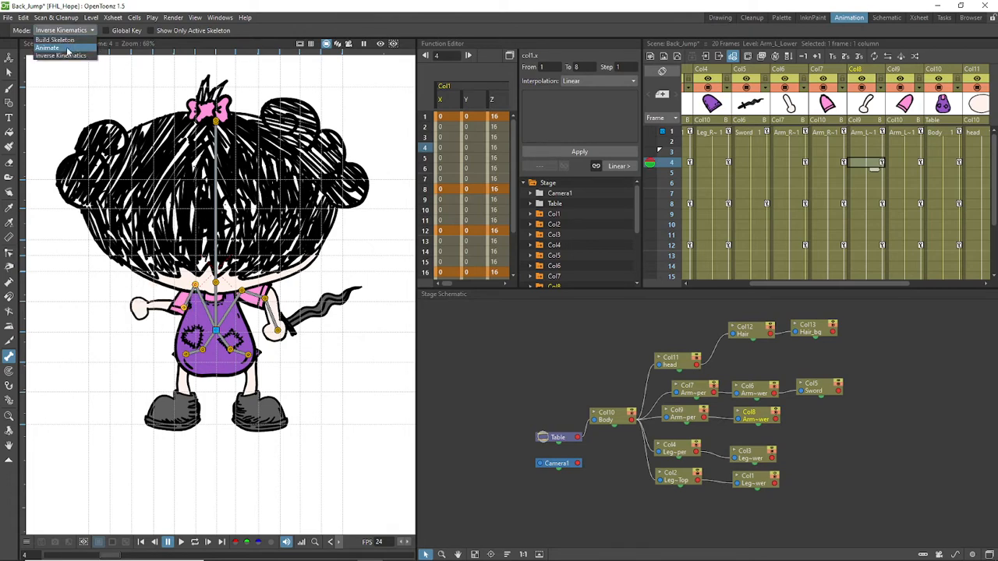
left_click(58, 46)
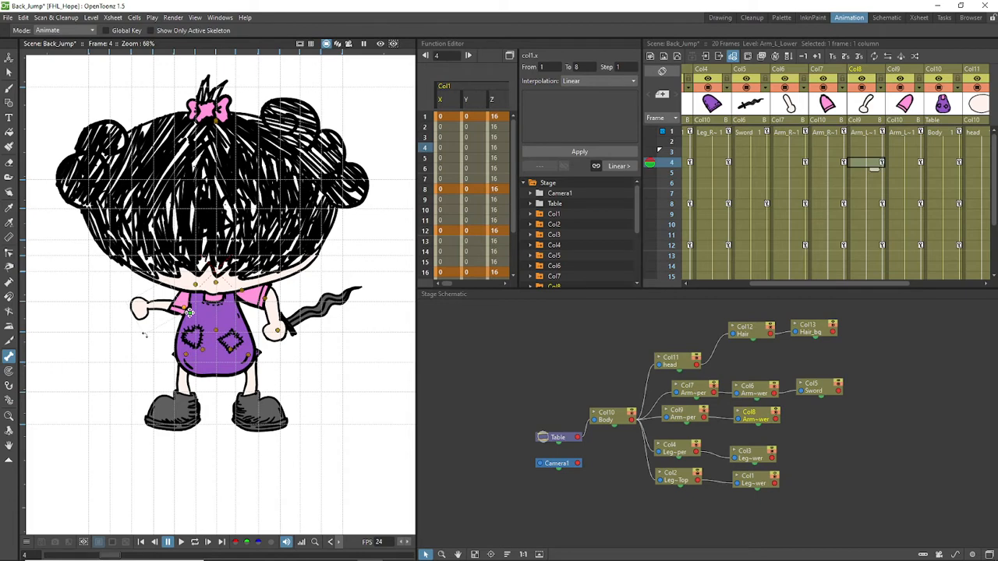
- At frame 4, rotate Arm_L_Lower downward and swing Arm_L_Upper slightly outward, undoing any accidental rotation of the body
left_click_drag(143, 333, 158, 366)
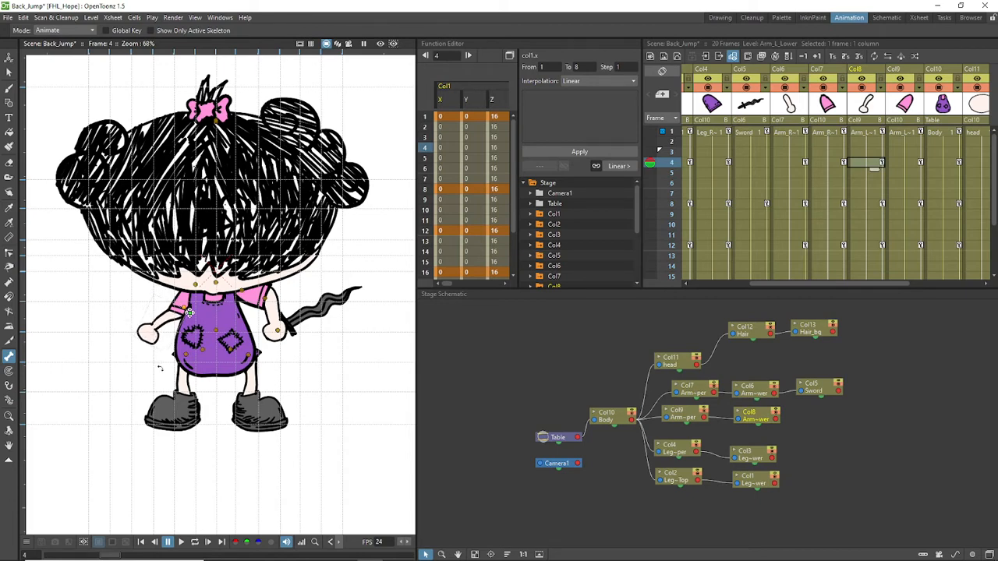
left_click(905, 162)
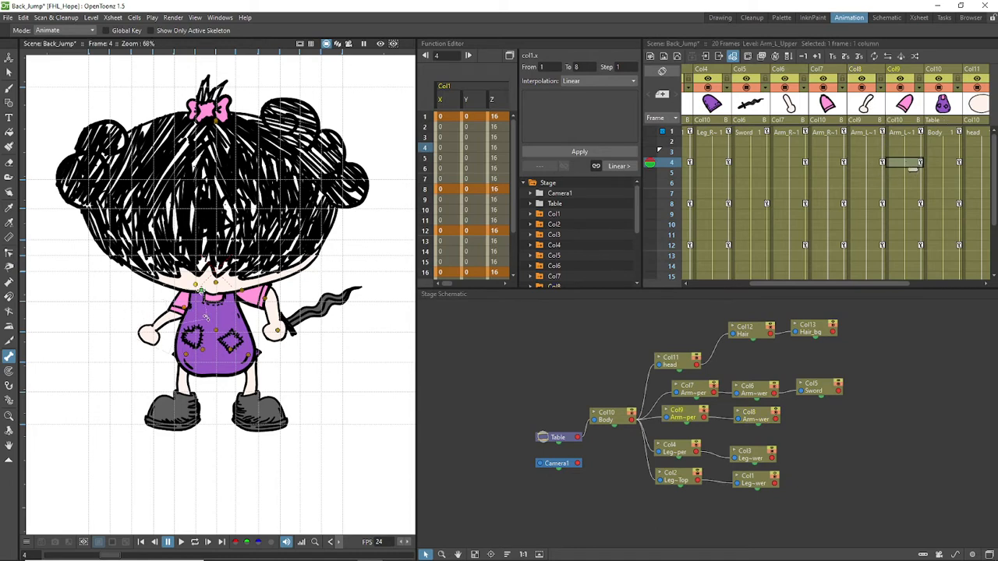
left_click_drag(202, 320, 222, 335)
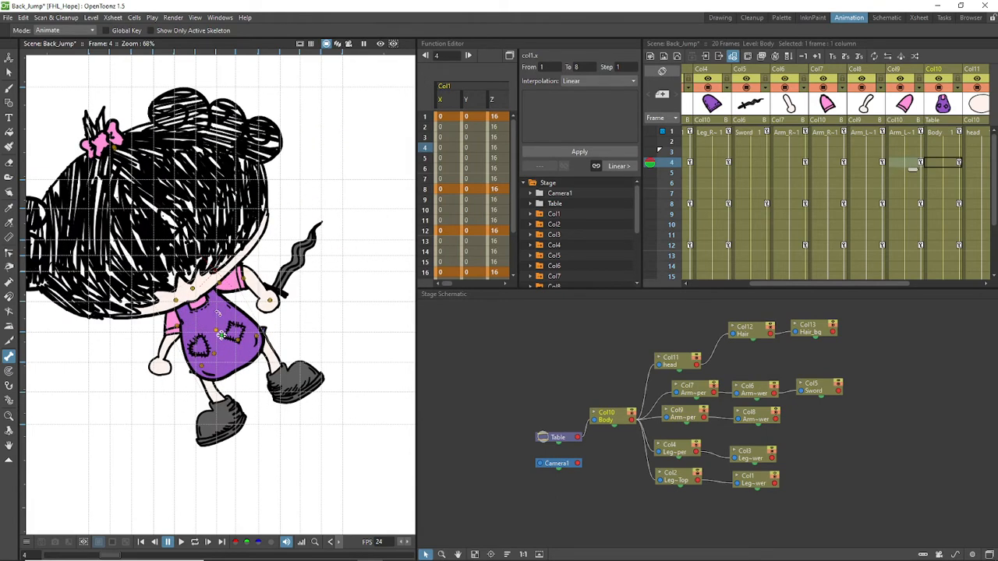
key("ctrl+z")
left_click(906, 164)
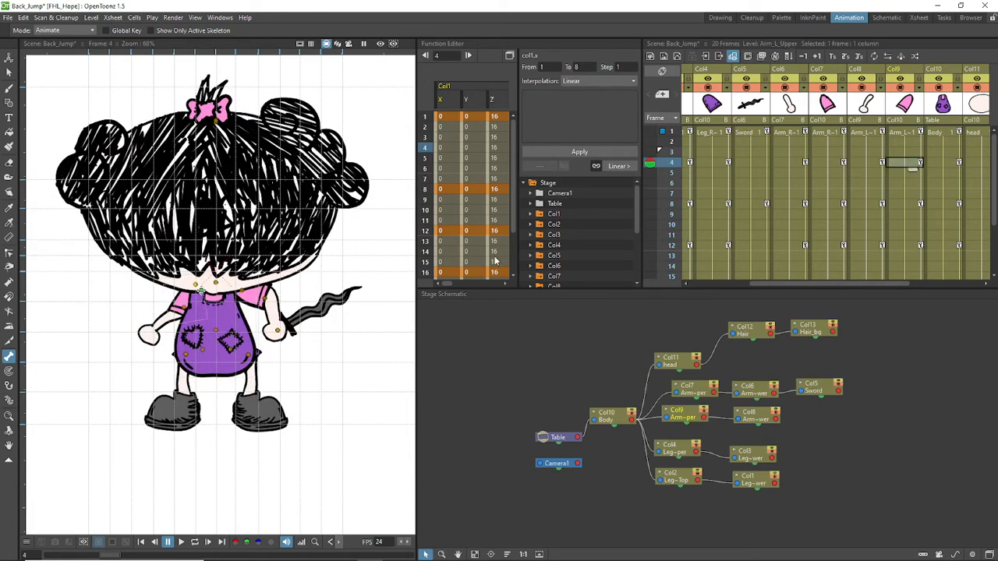
mouse_move(162, 304)
left_mouse_down()
mouse_move(150, 290)
mouse_move(157, 296)
left_mouse_up()
- Loop the jump to check the arm motion, and at frame 12 rotate Arm_L_Upper down closer to the body
left_click(195, 542)
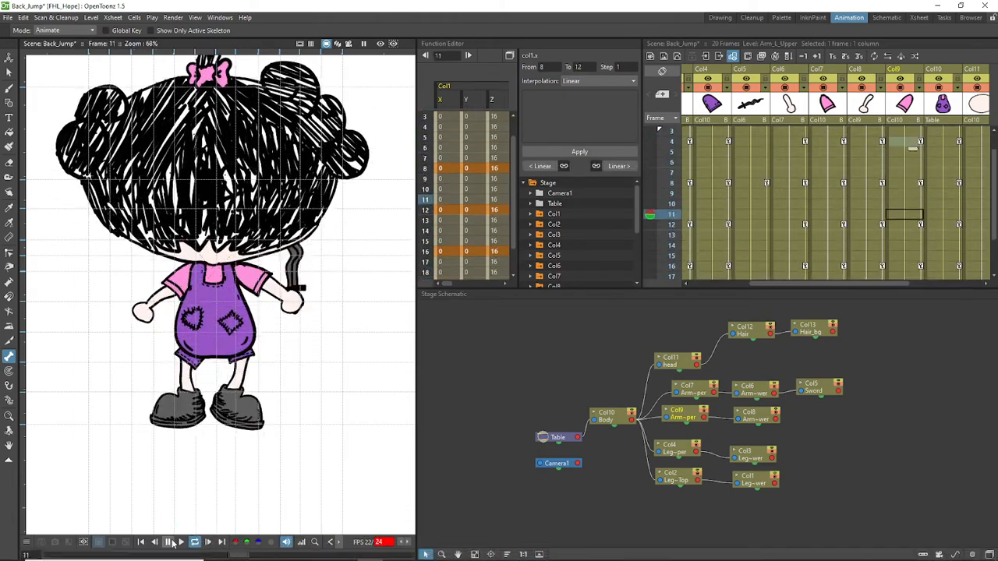
left_click(169, 542)
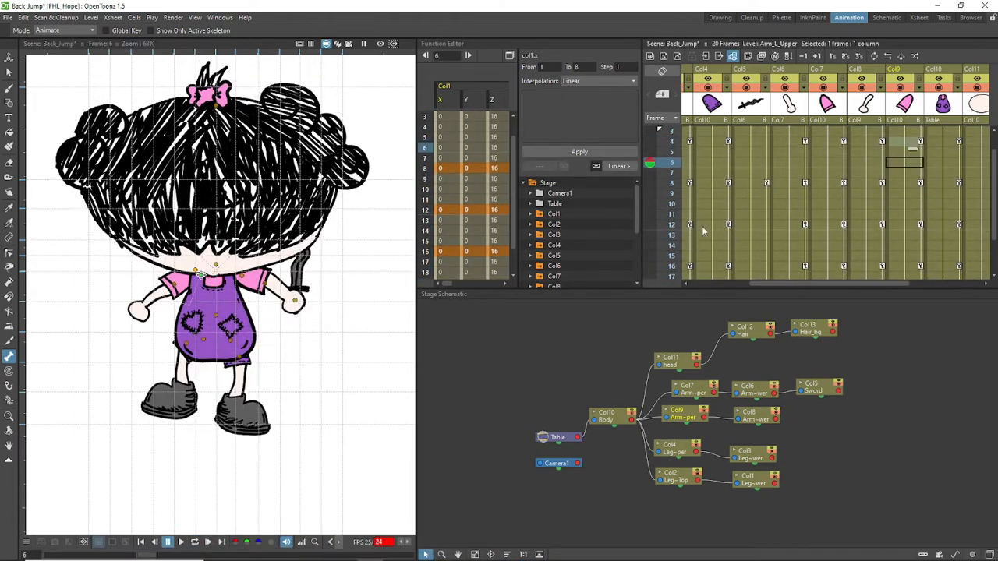
left_click(678, 142)
left_click(672, 225)
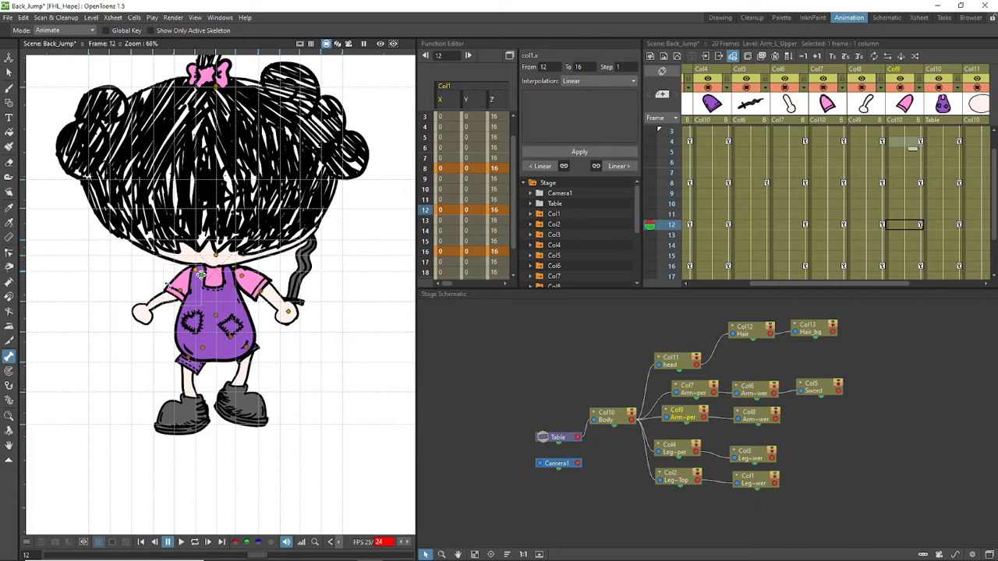
left_click_drag(166, 284, 171, 288)
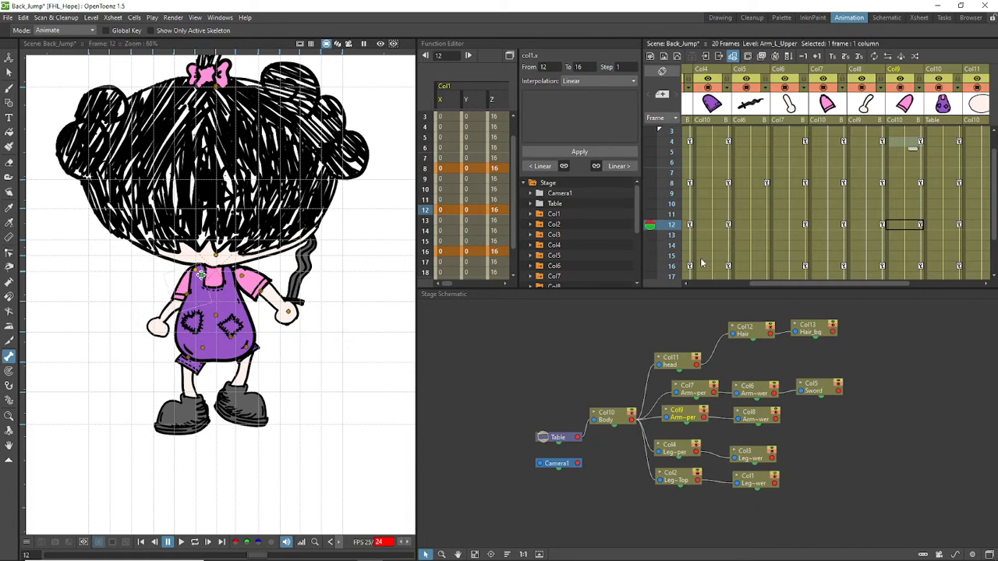
- Copy the Arm_L_Lower keyframe from frame 4 onto its keyframe at frame 16
left_click(675, 268)
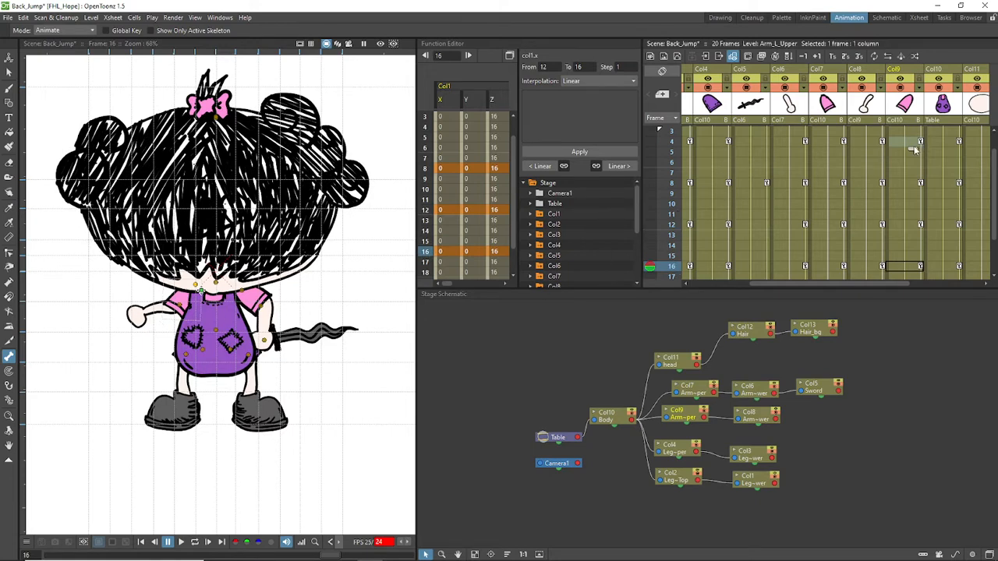
left_click(868, 144)
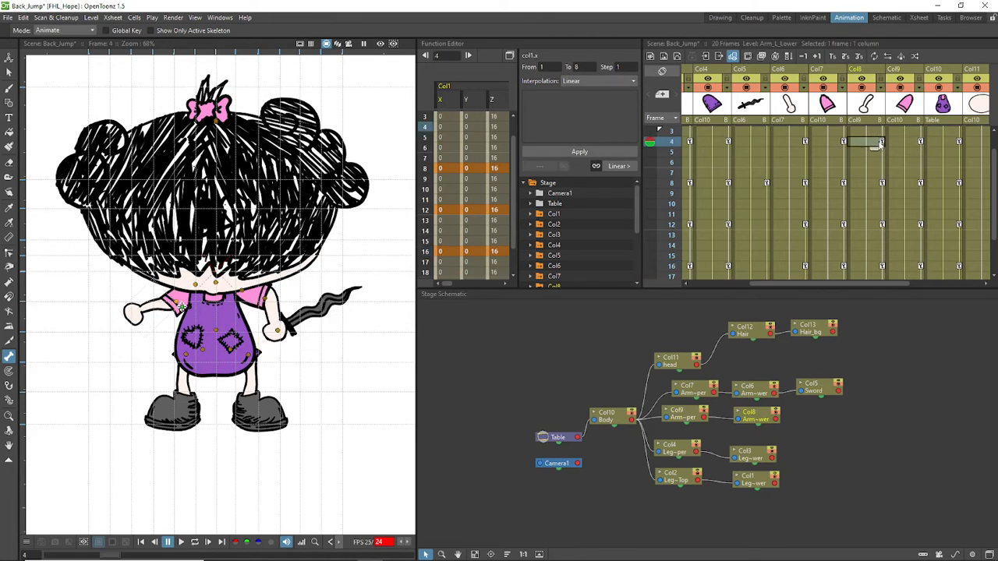
left_click(882, 142)
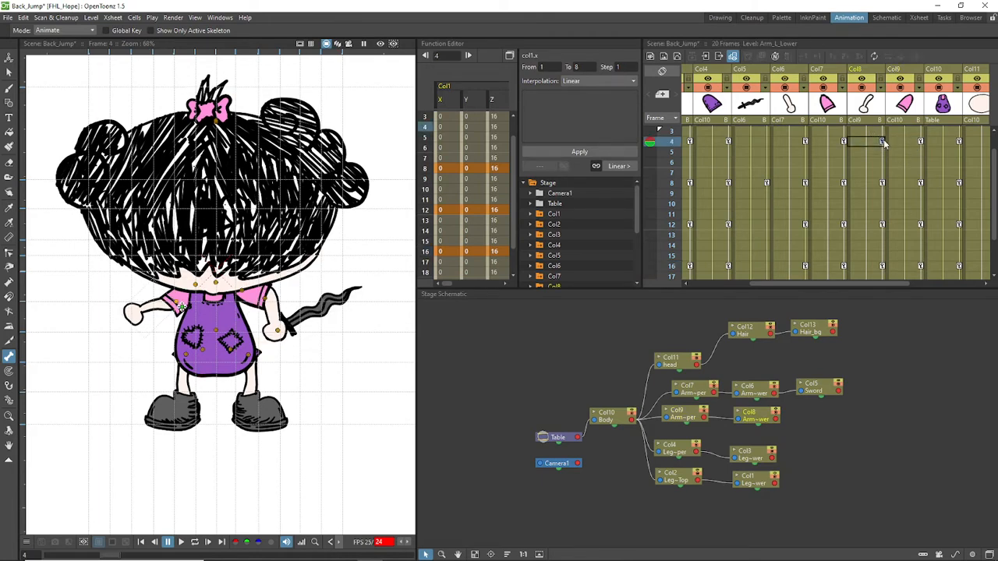
left_click(881, 225)
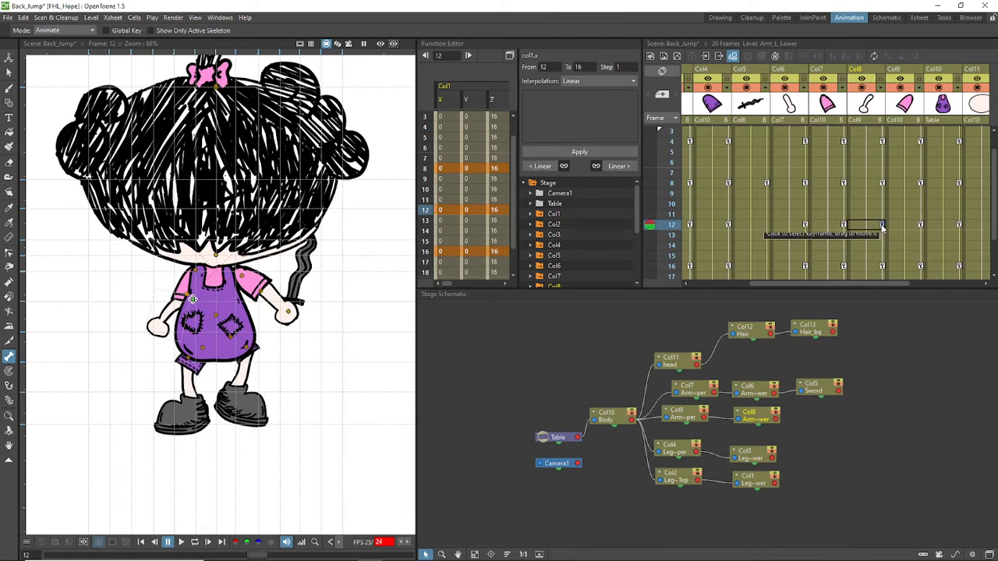
left_click(882, 267)
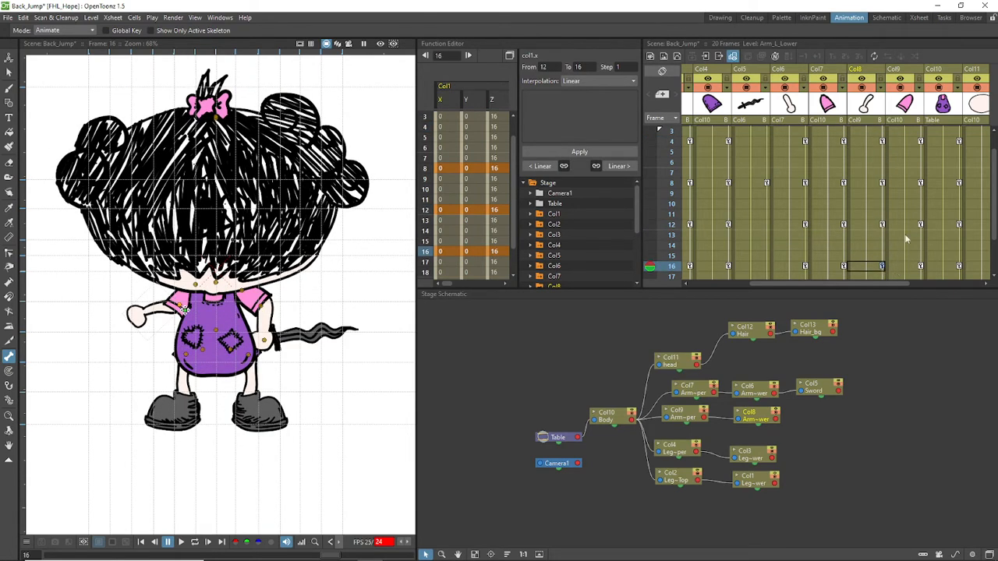
key("ctrl+v")
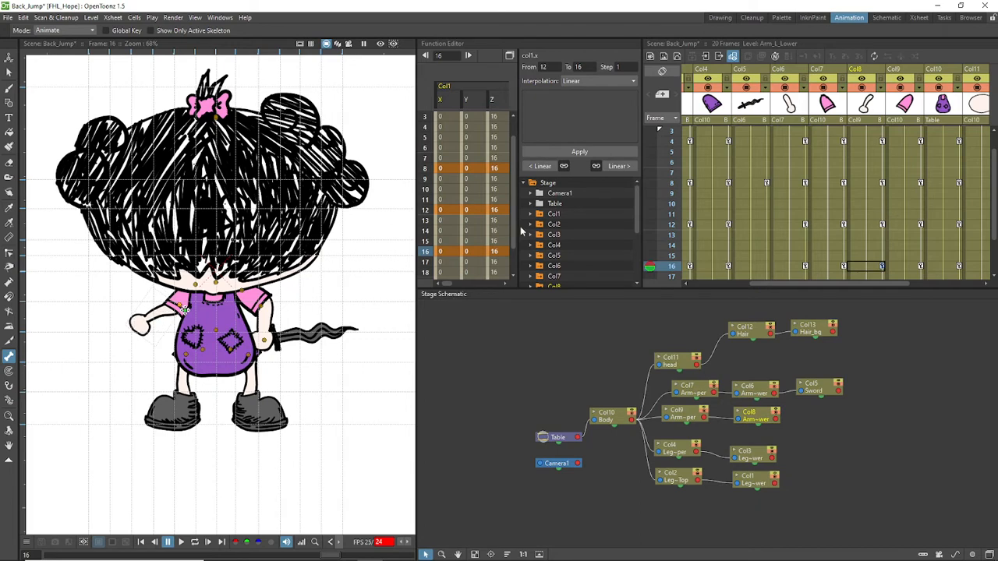
- Play the jump animation, stop it, and scrub back to frame 1 to check the arm motion
scroll(787, 141, "down", 3)
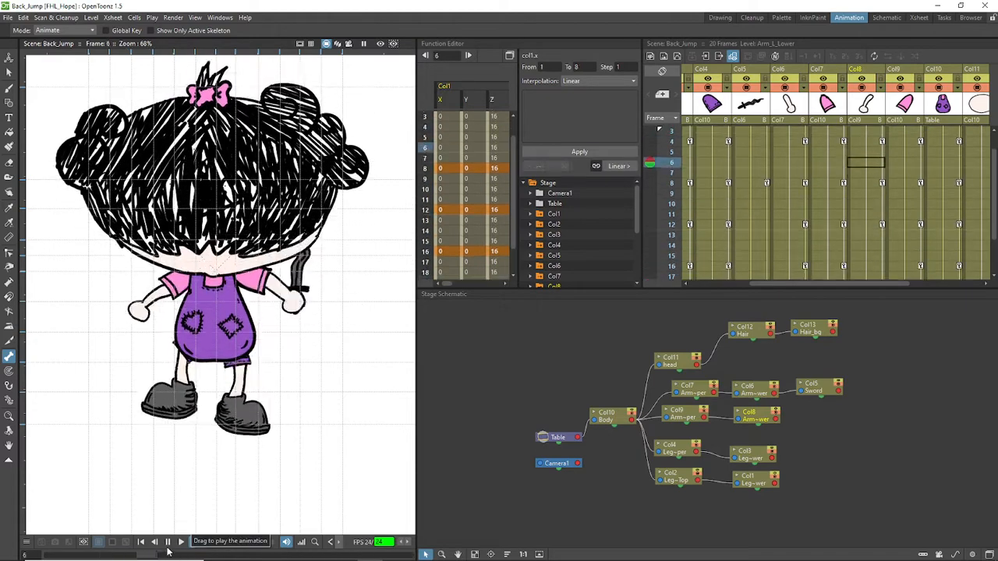
left_click(167, 542)
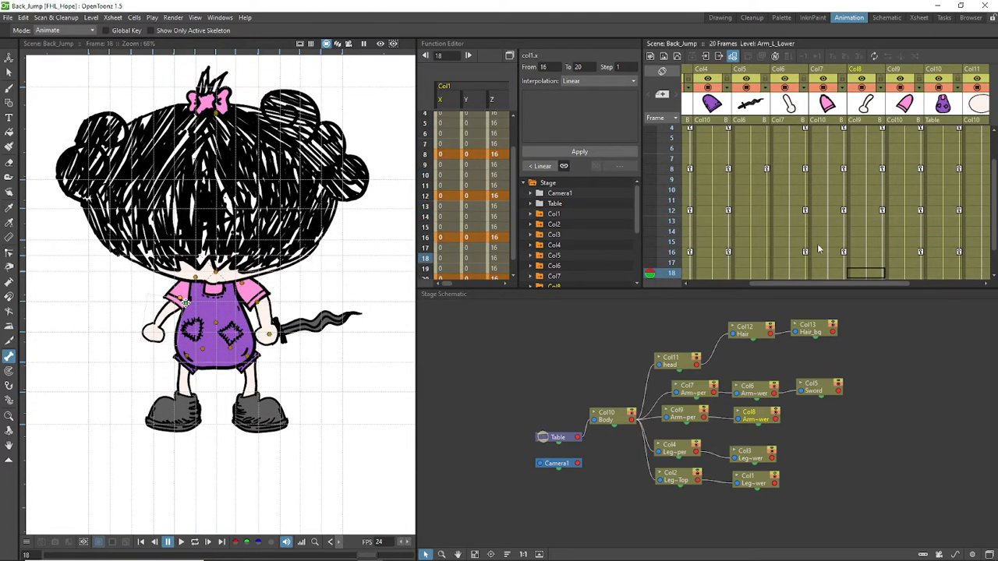
left_click_drag(672, 273, 672, 88)
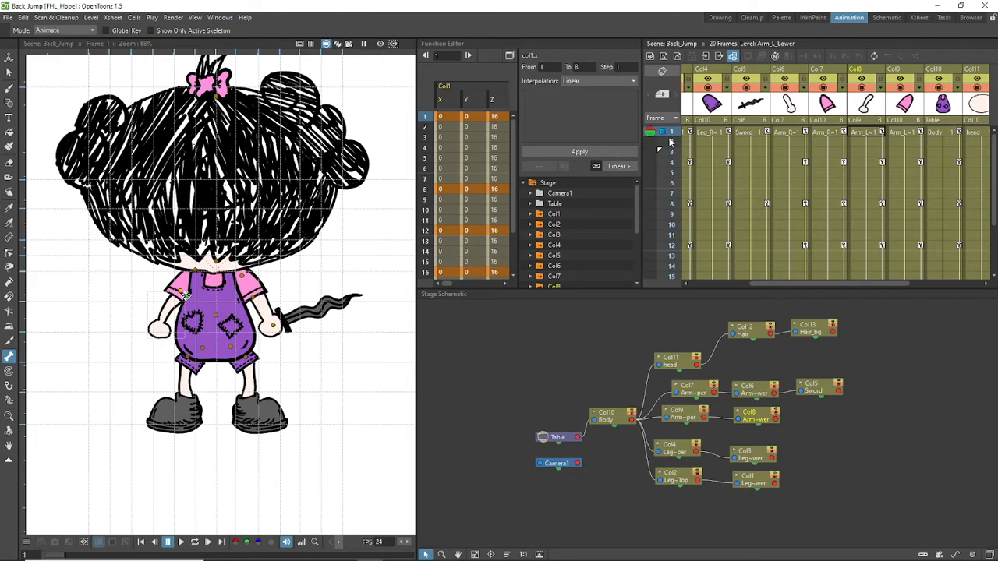
left_click_drag(672, 154, 667, 104)
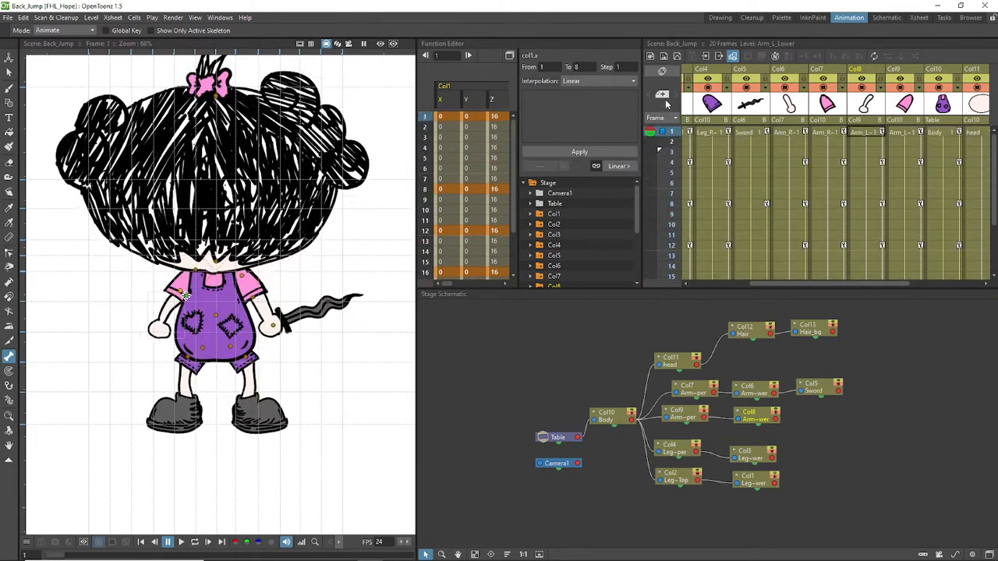
- Select the Hair column's cell at frame 18
left_click_drag(855, 282, 948, 285)
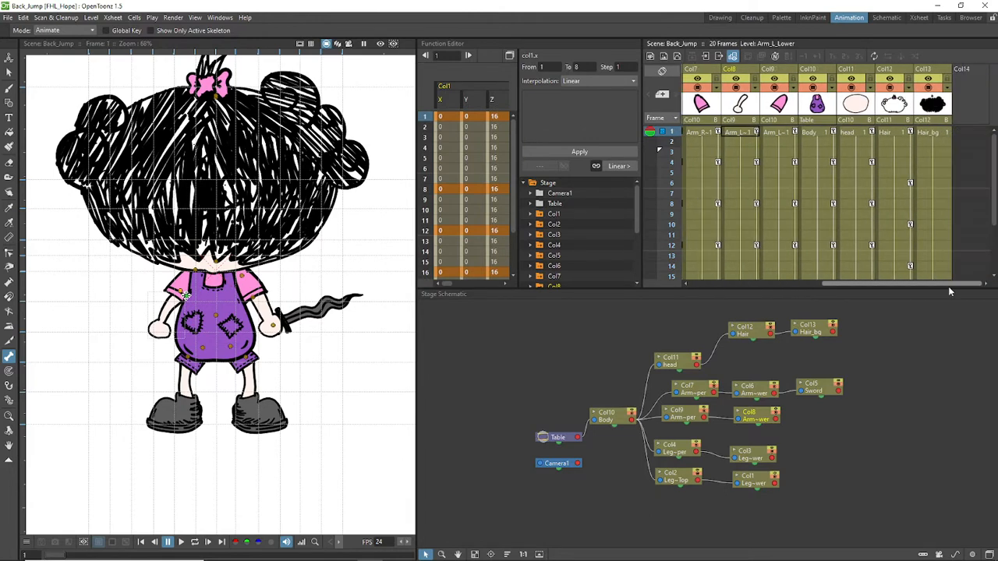
scroll(911, 180, "down", 4)
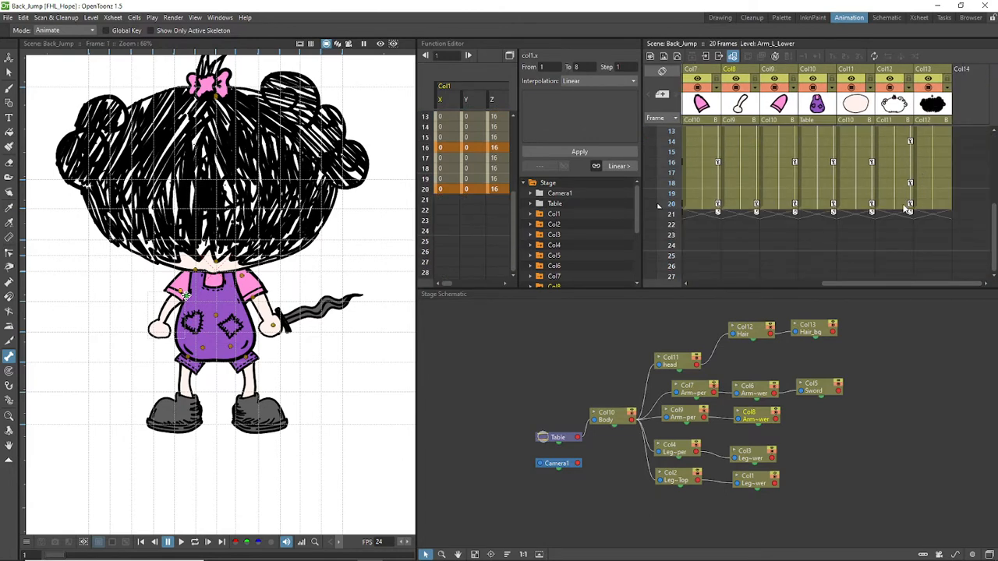
left_click(906, 206)
left_click(908, 182)
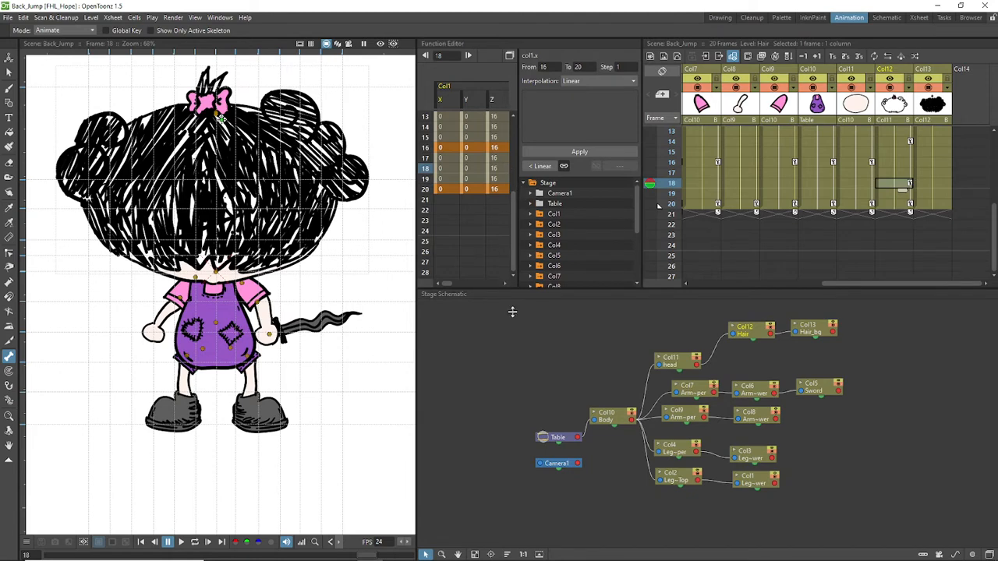
- Enlarge the Function Editor and Xsheet areas and widen the channel value table
left_click_drag(508, 290, 538, 444)
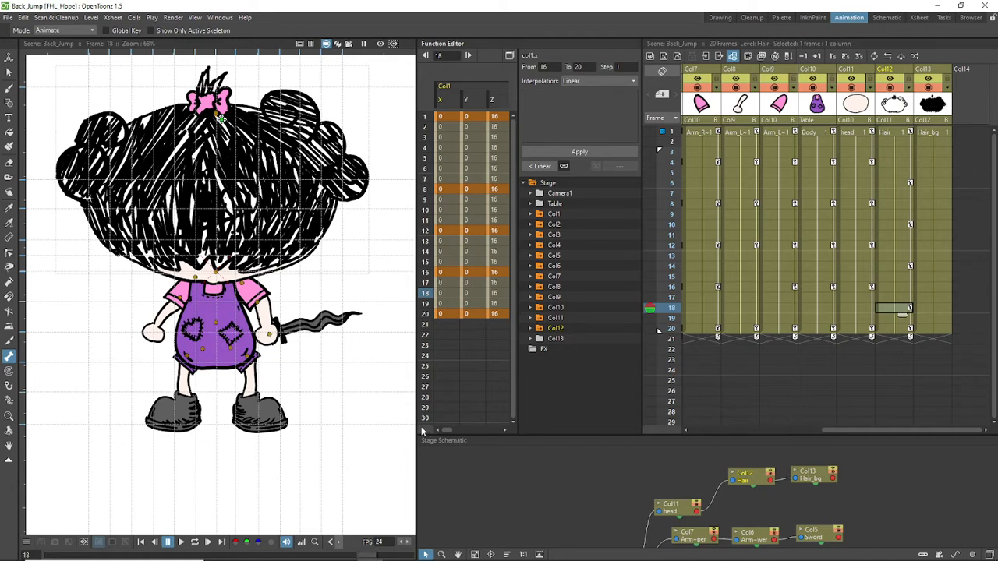
left_click_drag(417, 427, 370, 427)
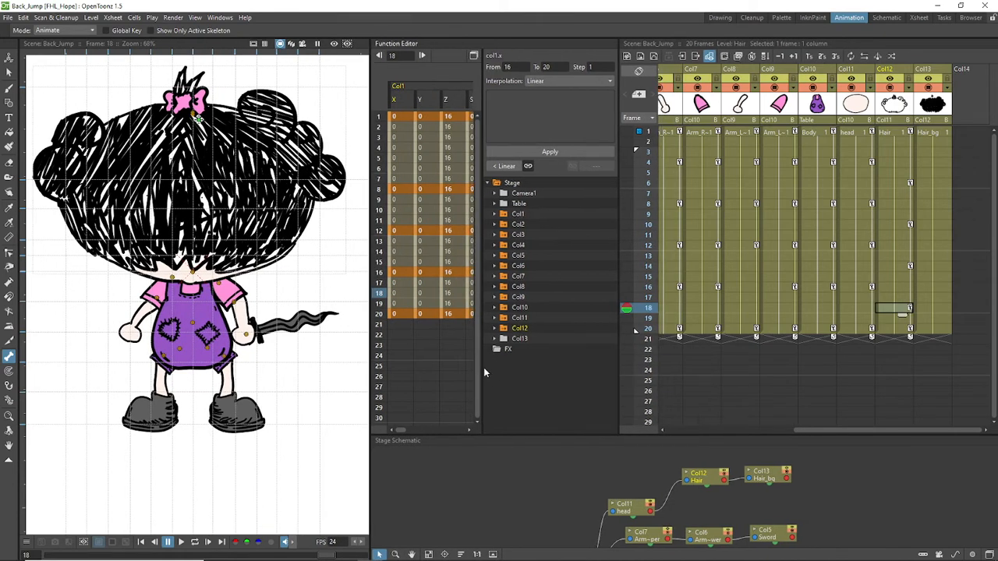
left_click_drag(620, 353, 654, 356)
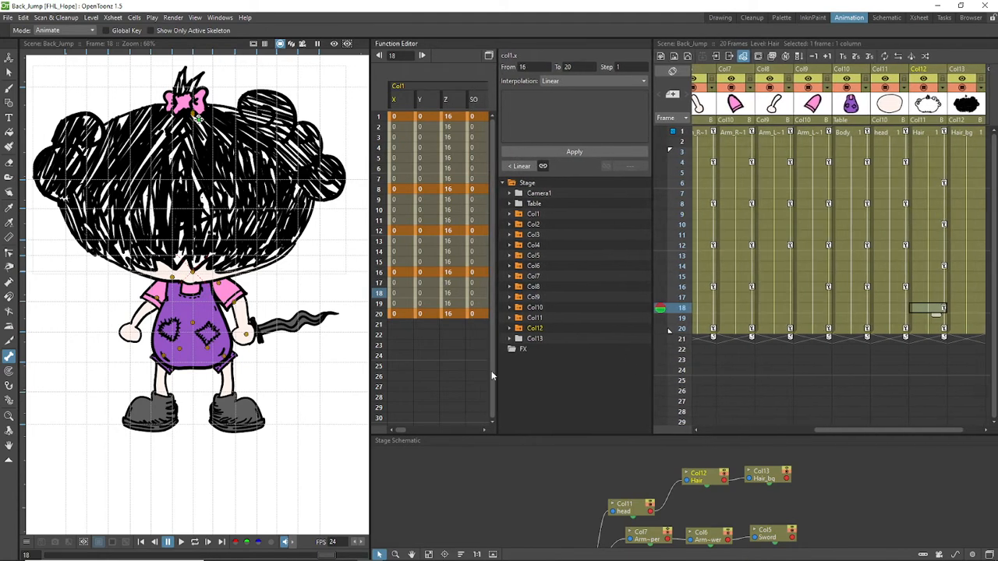
left_click_drag(497, 364, 566, 364)
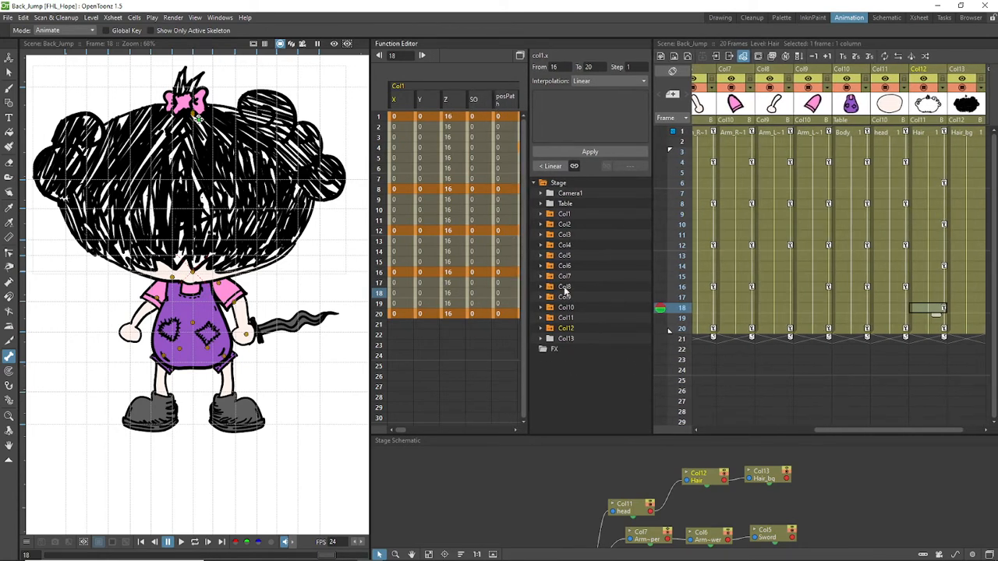
- Remove the channels of Col1 through Col12 from the Function Editor's value table
left_click(543, 216)
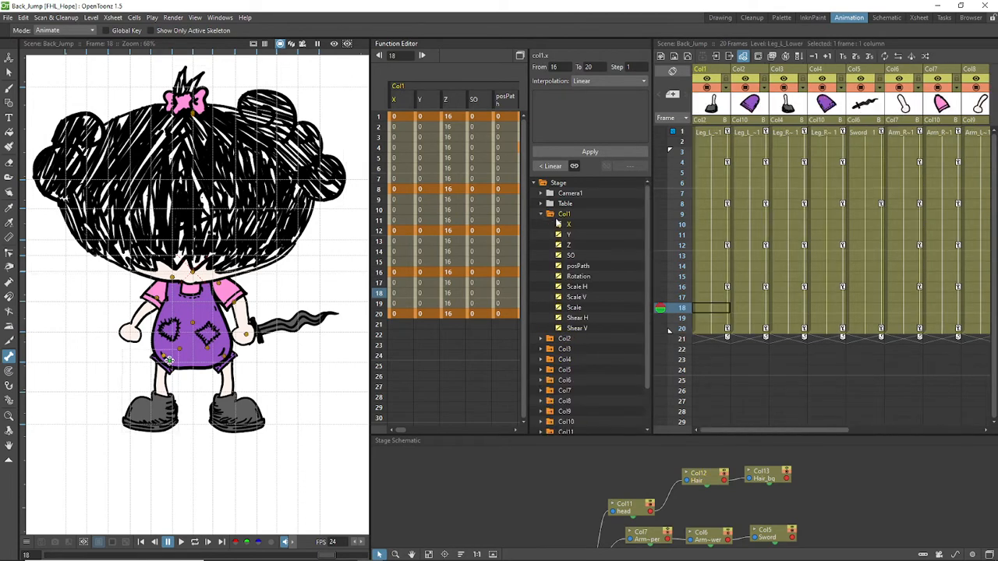
left_click(540, 215)
left_click(550, 226)
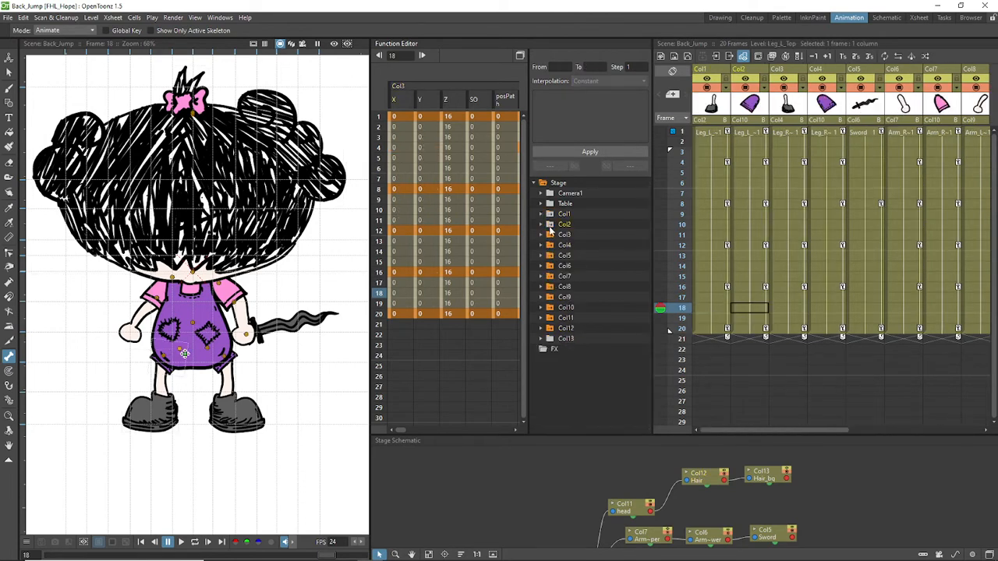
left_click(550, 245)
left_click(551, 255)
left_click(552, 265)
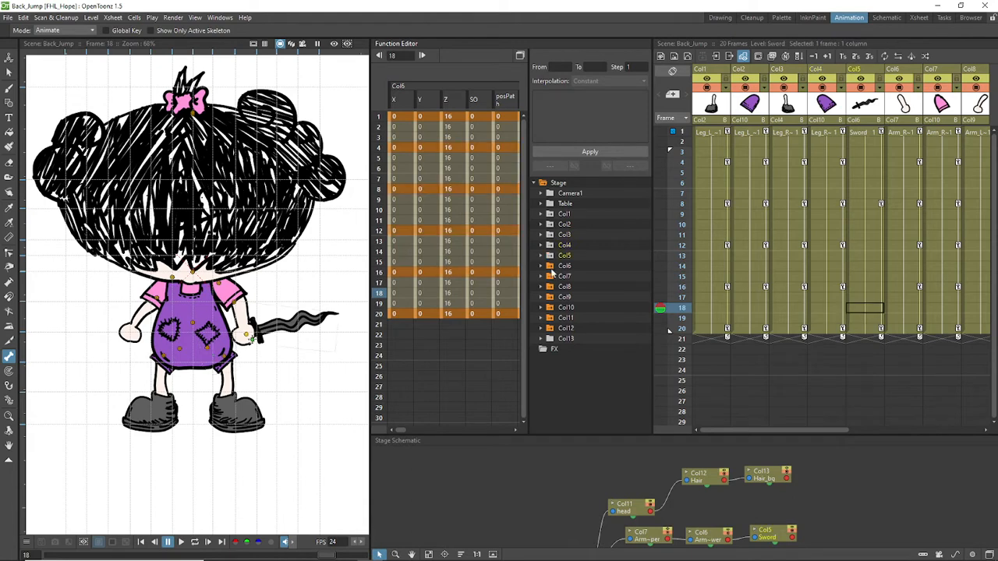
left_click(550, 276)
left_click(551, 286)
left_click(552, 297)
left_click(550, 307)
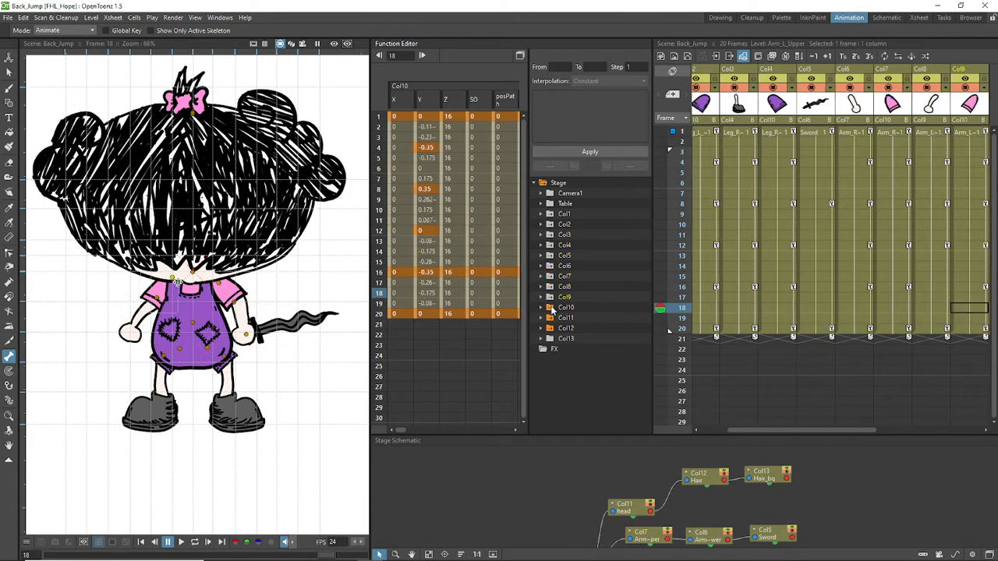
left_click(550, 318)
left_click(550, 330)
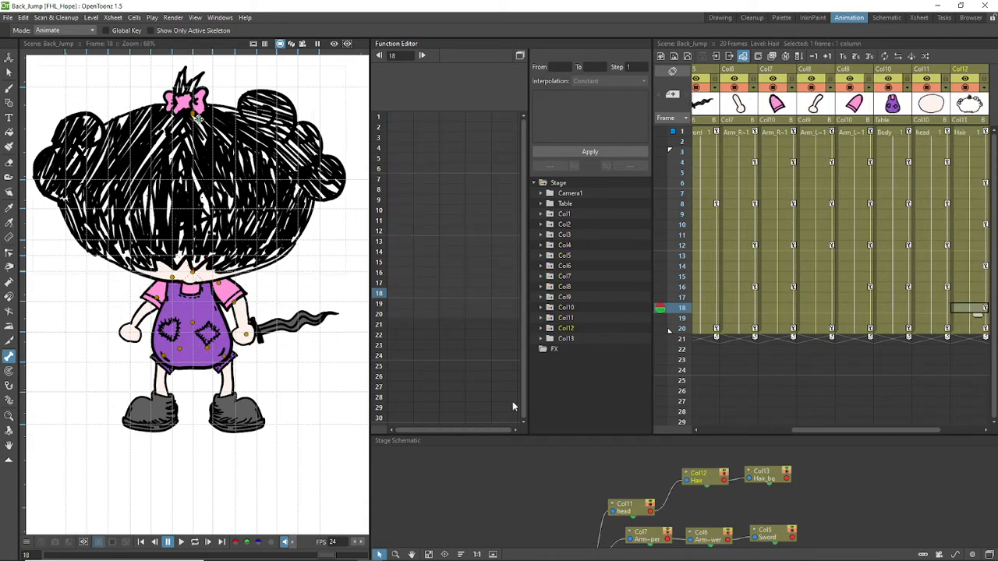
- Go through the Hair column from frame 1 and select its keyframed cell at frame 6
left_click_drag(912, 432, 990, 440)
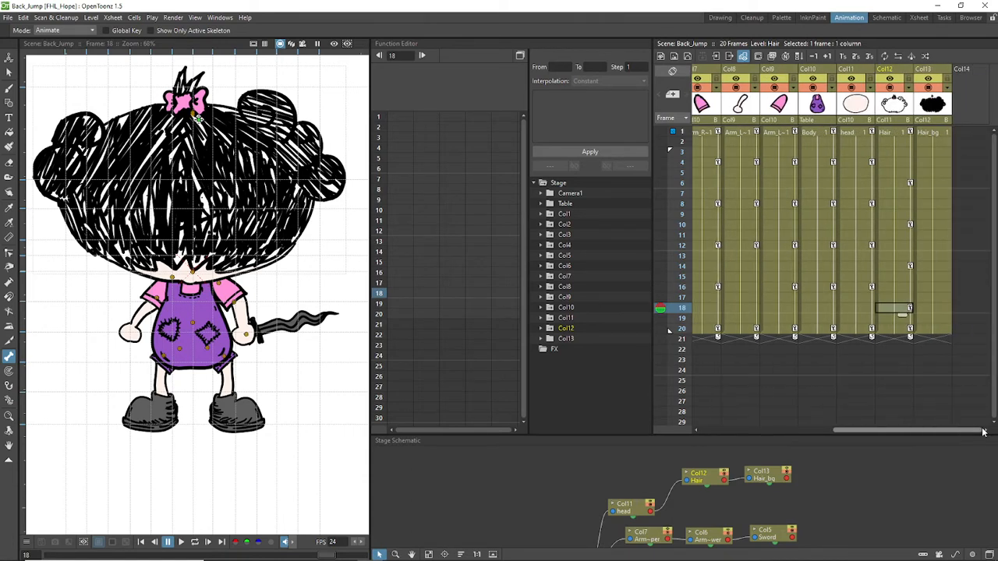
mouse_move(983, 430)
left_mouse_down()
mouse_move(866, 433)
mouse_move(970, 434)
left_mouse_up()
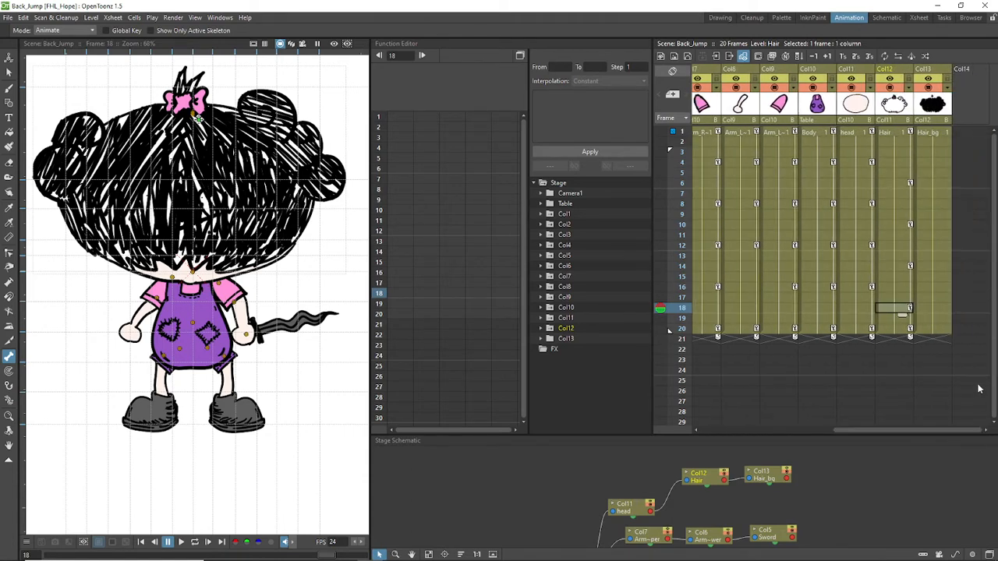
left_click(896, 134)
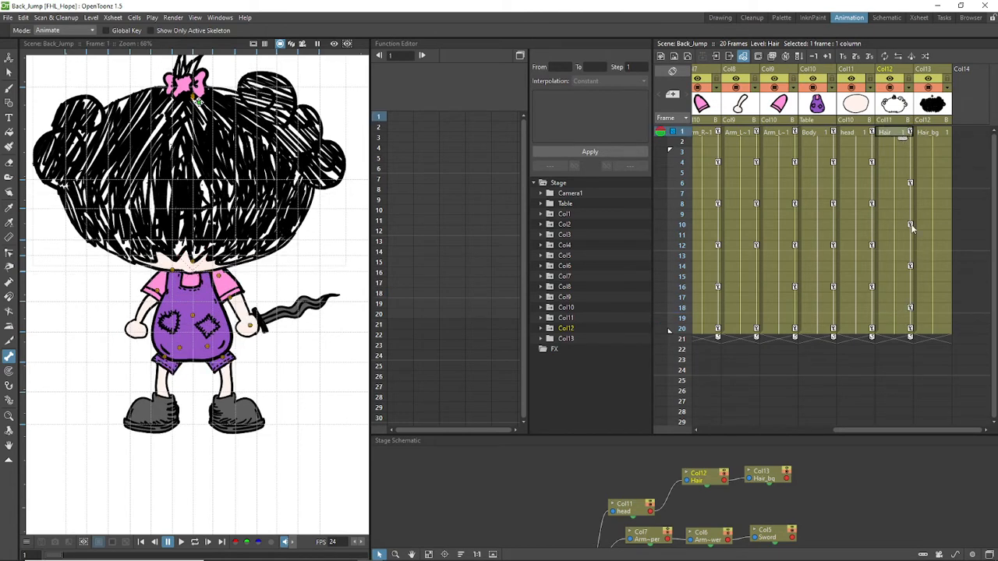
mouse_move(671, 152)
left_mouse_down()
mouse_move(672, 142)
mouse_move(677, 257)
mouse_move(680, 155)
mouse_move(701, 311)
mouse_move(704, 185)
left_mouse_up()
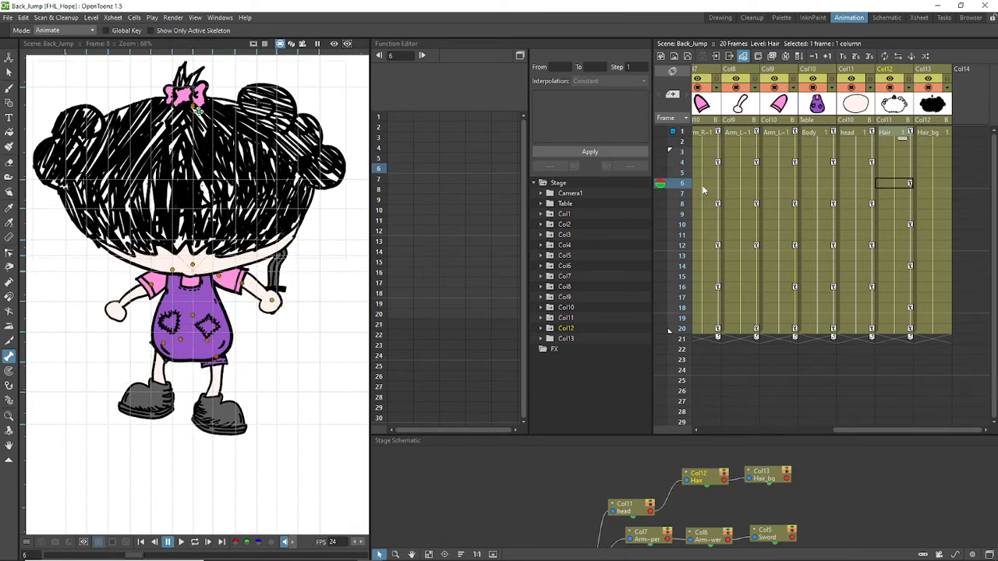
left_click(902, 185)
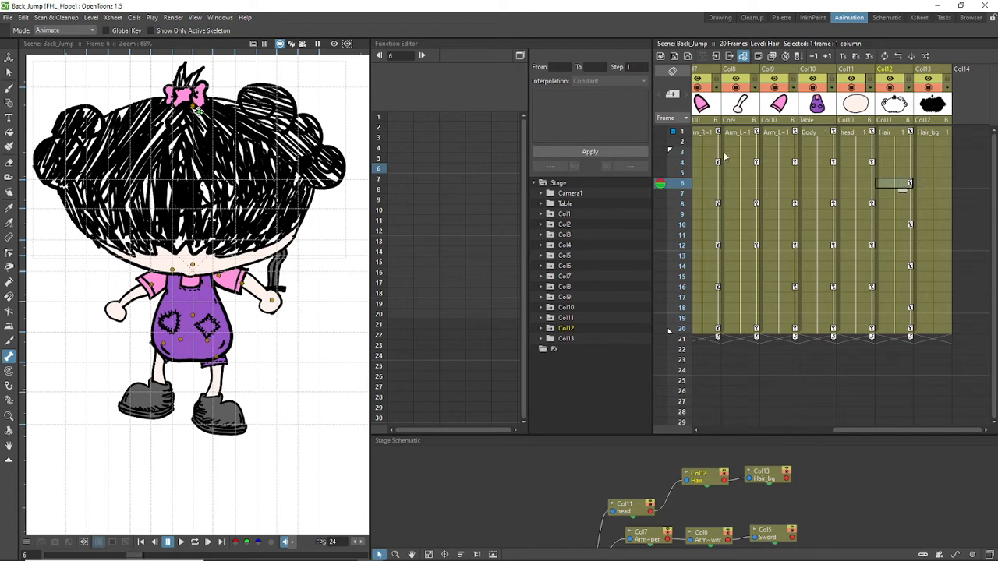
- Show only the Scale V channel of the Hair column (Col12) in the Function Editor
left_click(541, 329)
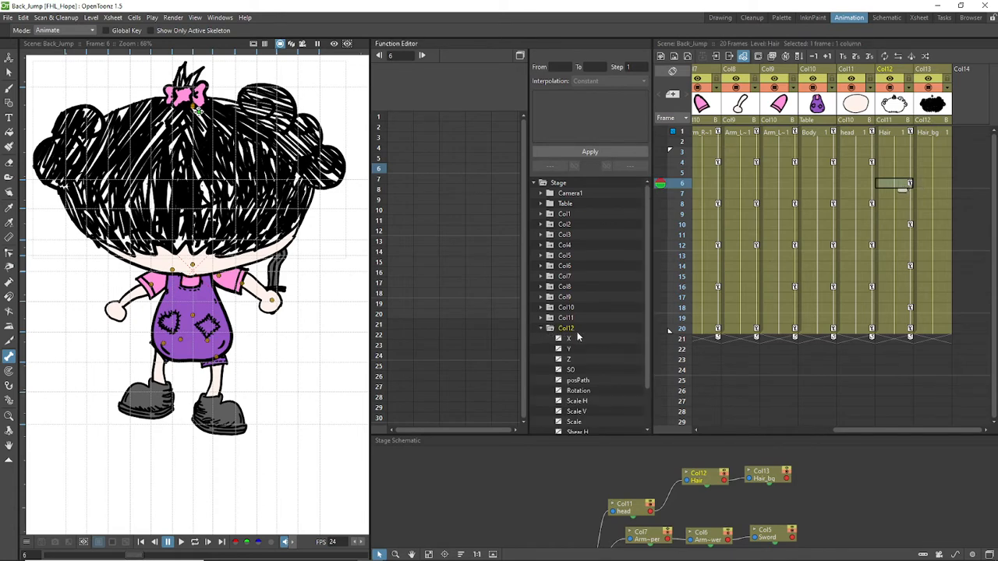
scroll(577, 334, "down", 2)
left_click(656, 267)
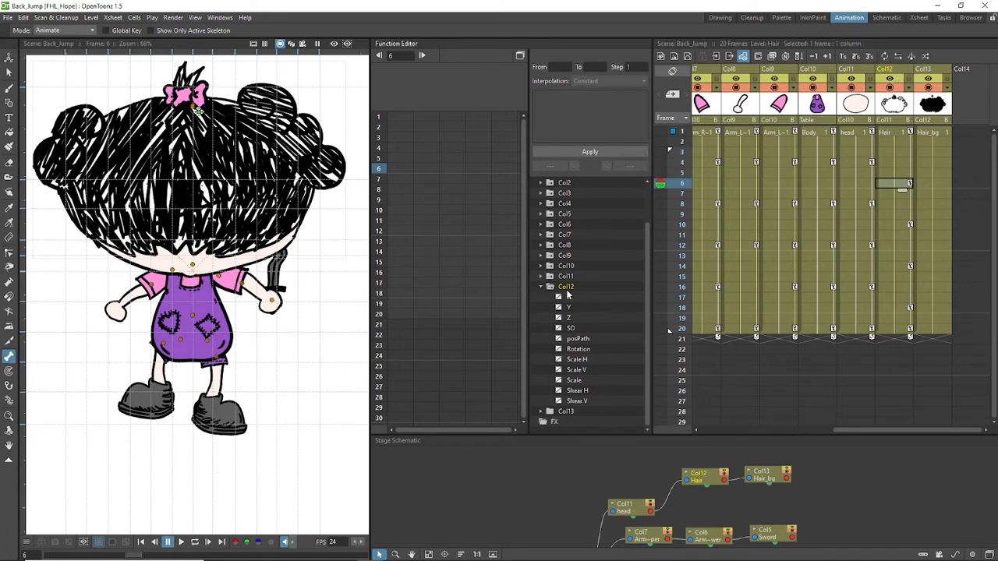
left_click_drag(758, 435, 759, 404)
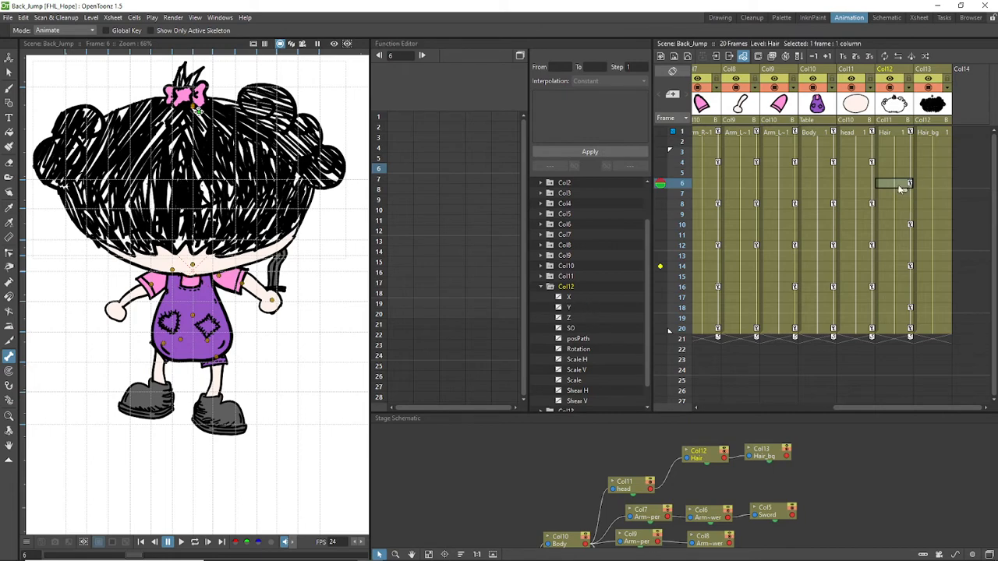
scroll(593, 348, "down", 1)
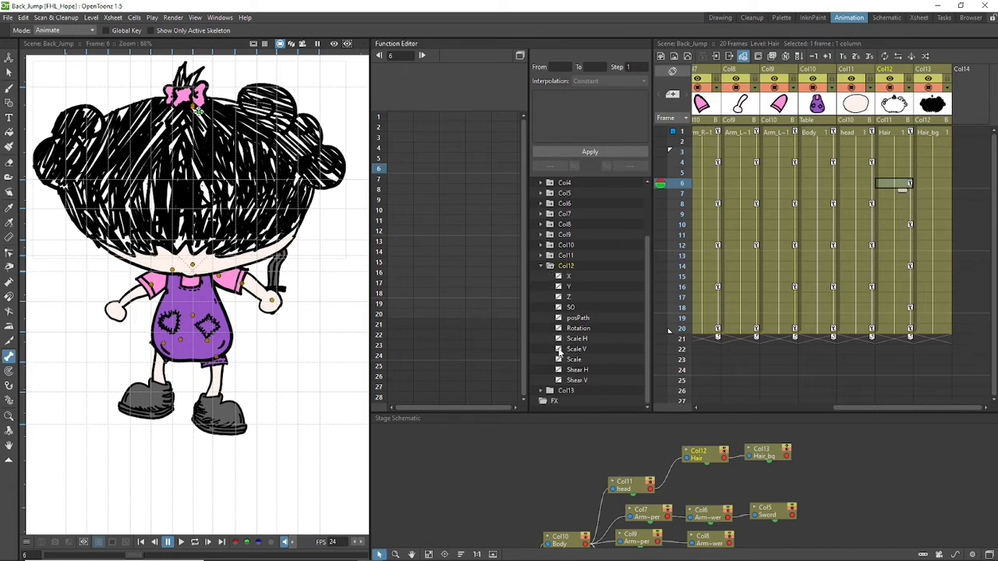
left_click(559, 351)
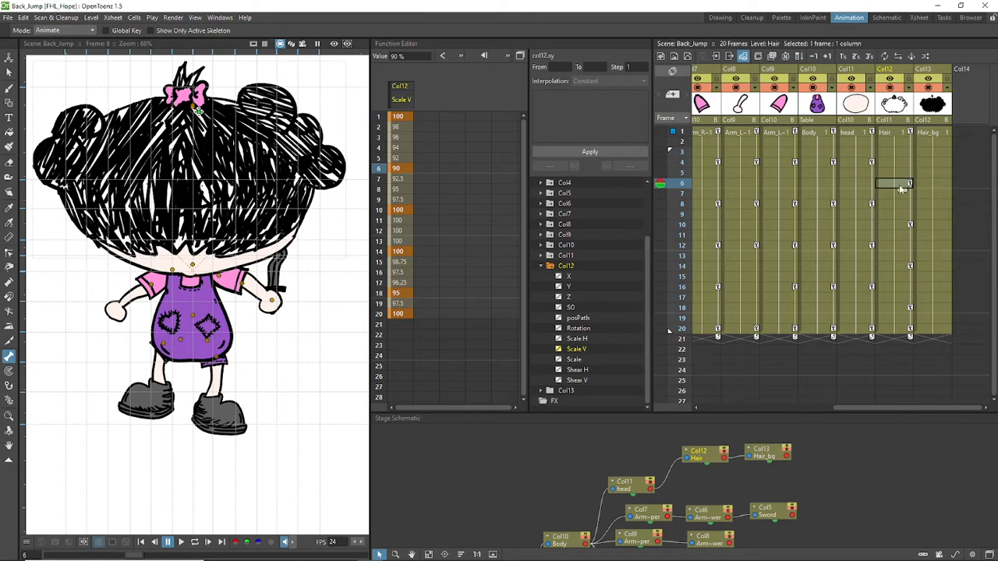
- Set the Hair column's Scale V at frame 6 to 95 and hide the Hair_bg column in the viewer
double_click(396, 170)
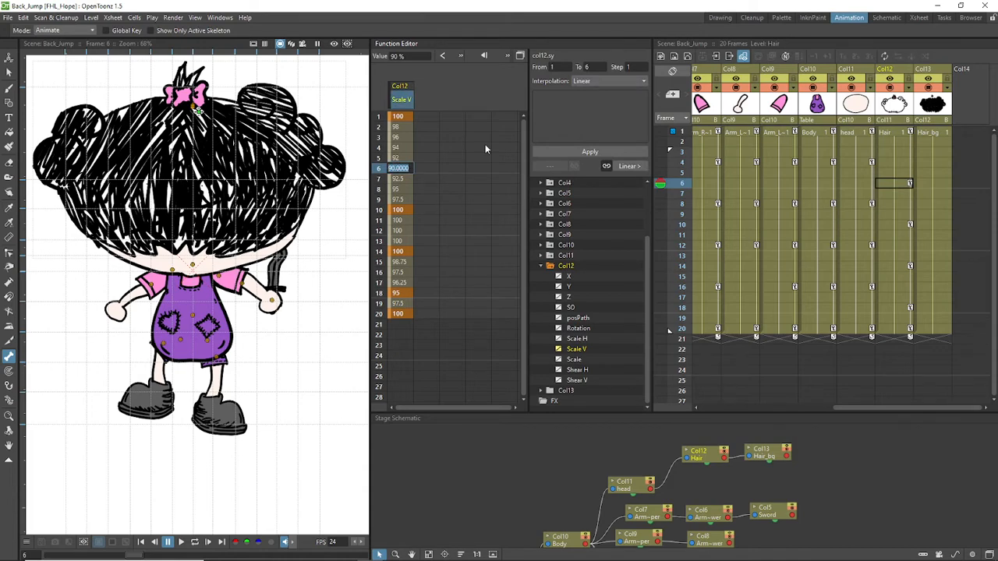
type("95")
key("Return")
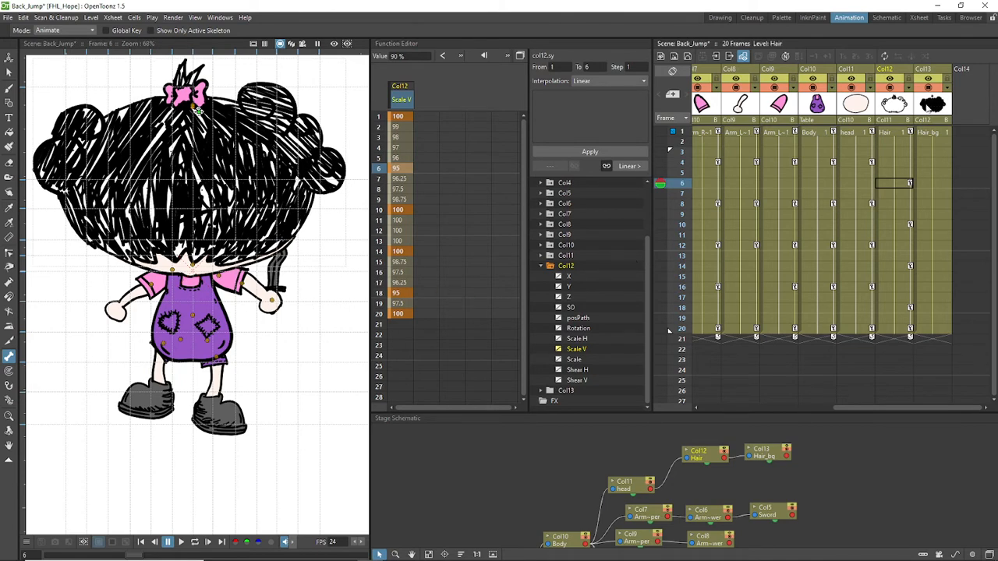
left_click(929, 87)
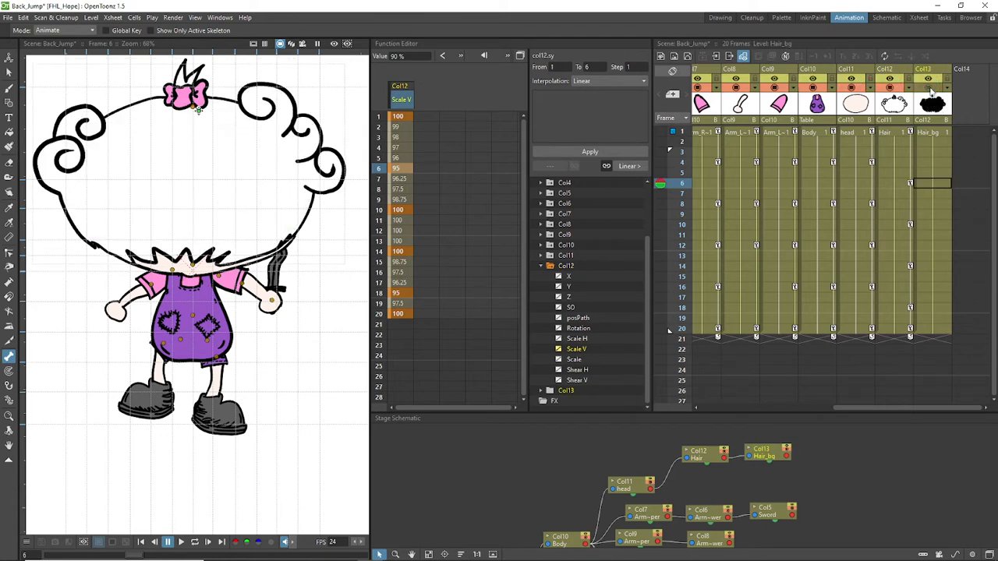
- Make the Hair_bg column visible in the viewer again at frame 6
left_click(929, 88)
left_click(930, 88)
left_click(929, 88)
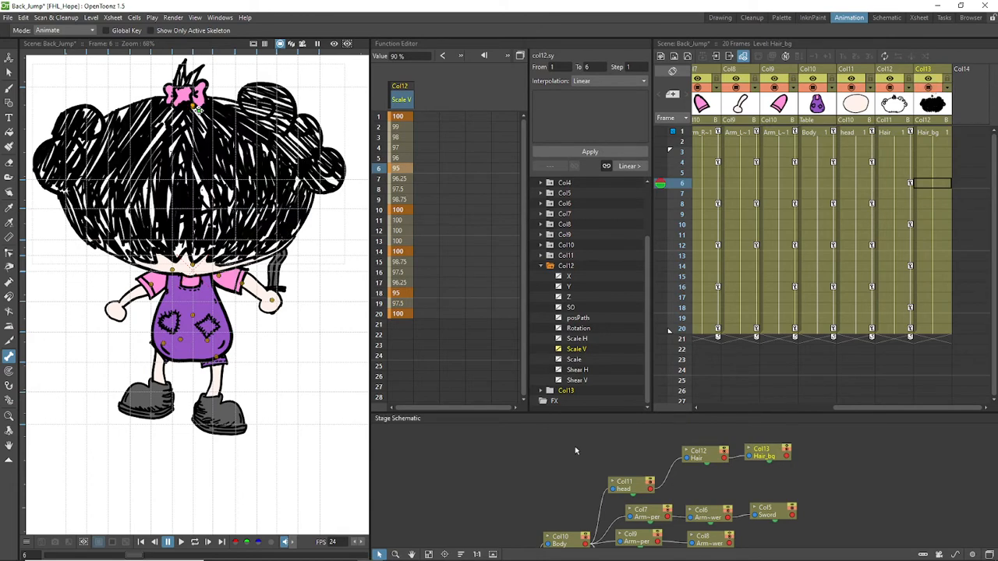
- Hide the Hair column to test a Scale V of 10 at frame 6, and restore the value 95 and the column's visibility
left_click(891, 88)
left_click(891, 89)
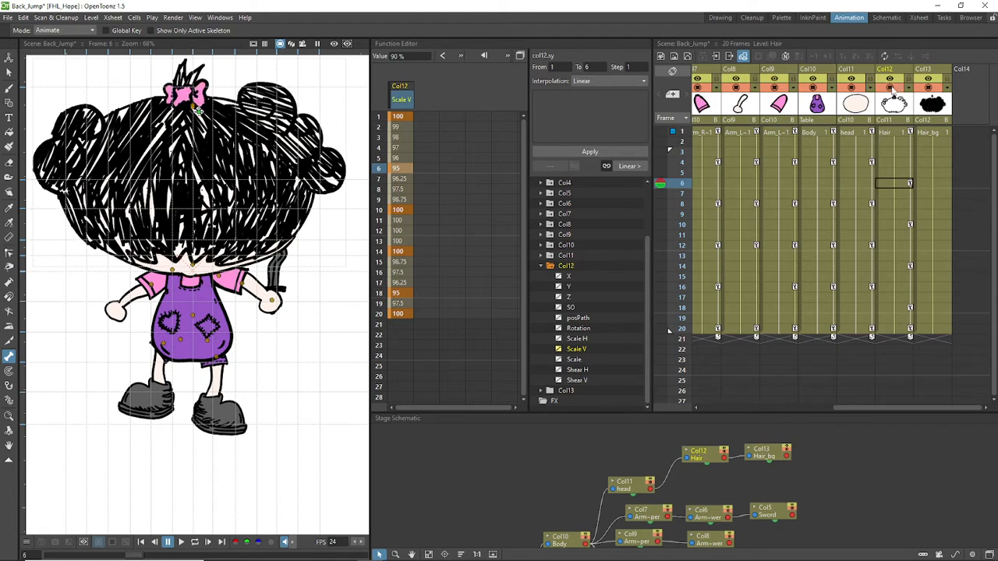
left_click(891, 89)
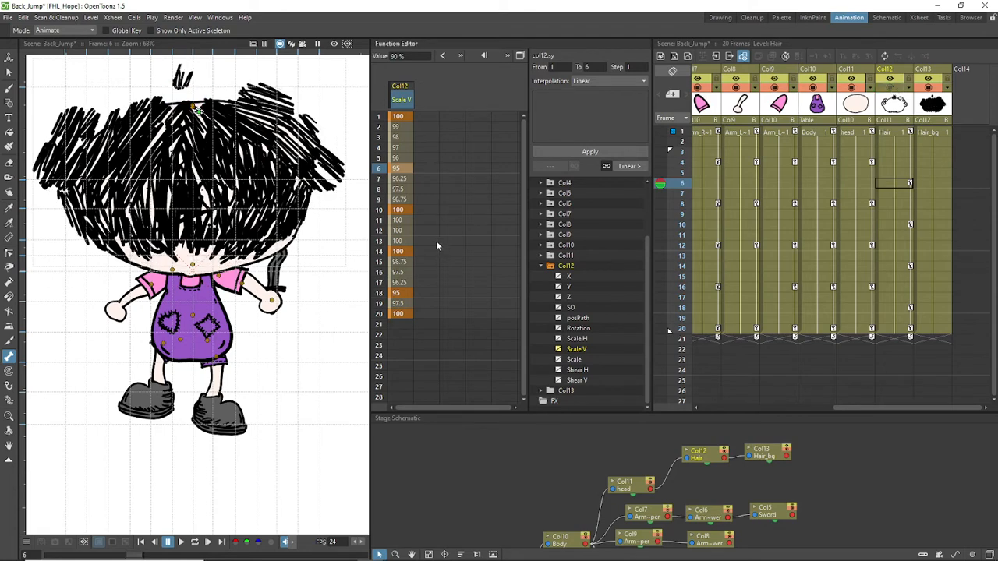
double_click(399, 169)
type("10")
key("Return")
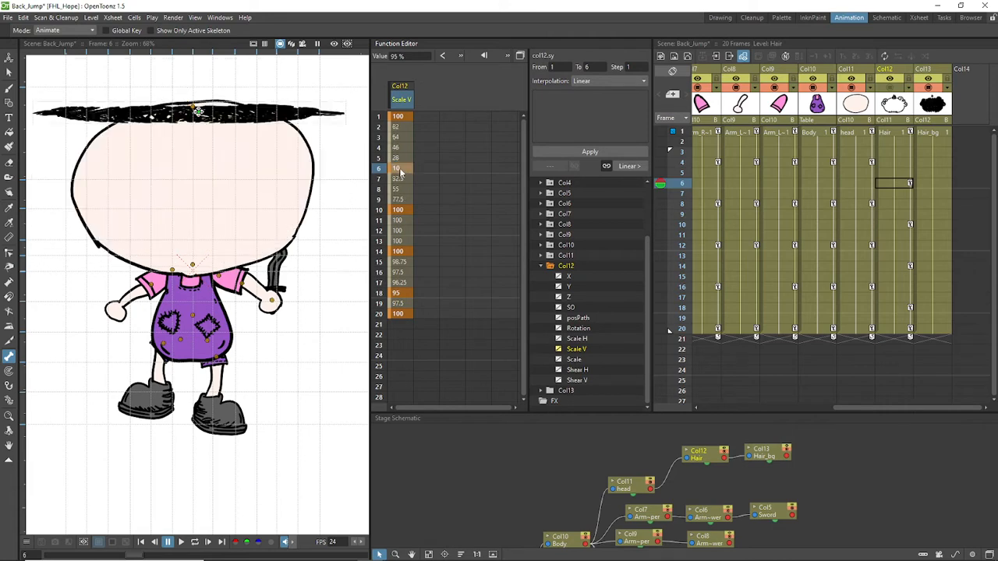
double_click(399, 169)
type("95")
key("Return")
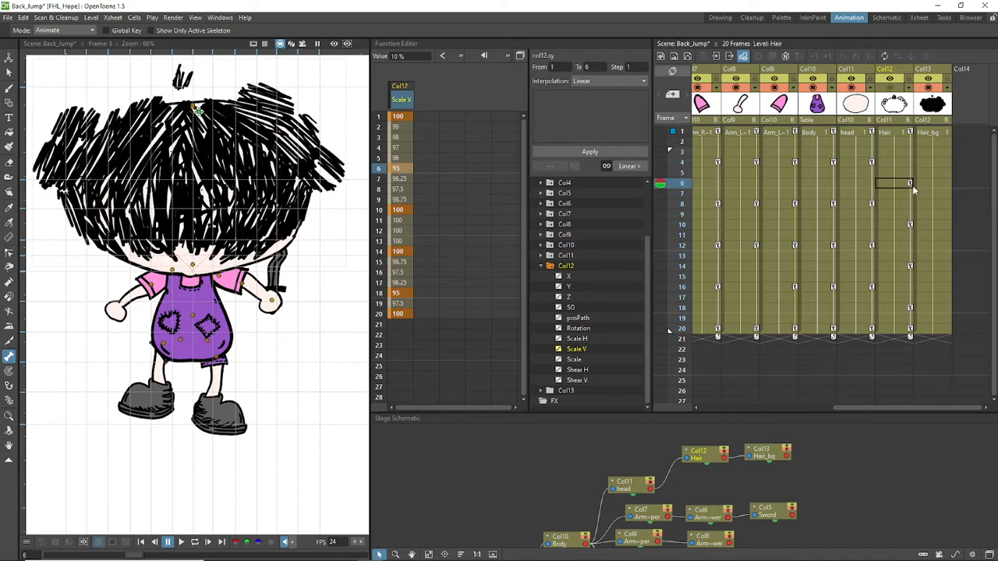
left_click(887, 88)
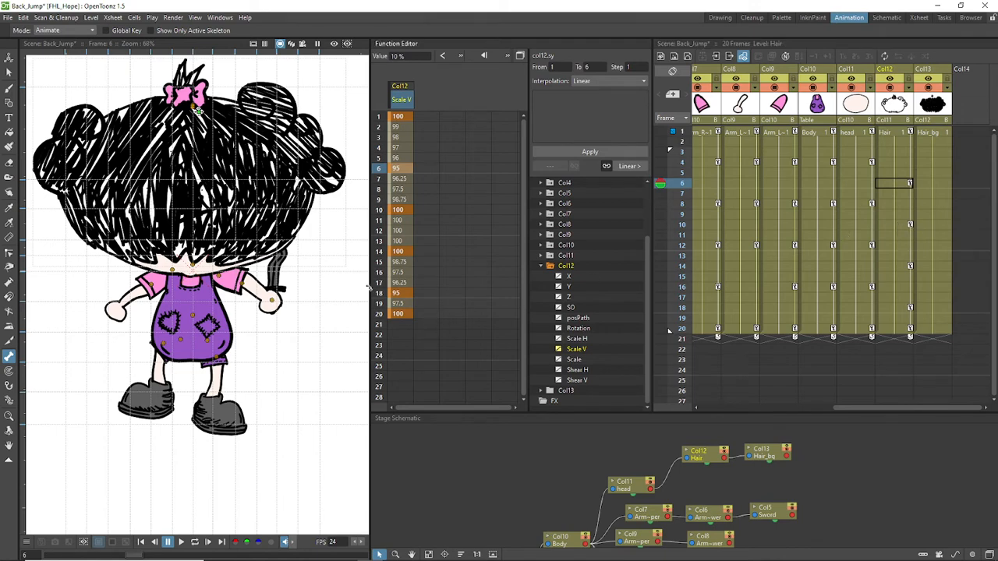
- Check the Hair column's keyframes at frames 14 and 18 and play the jump animation in a loop to review it
left_click(905, 267)
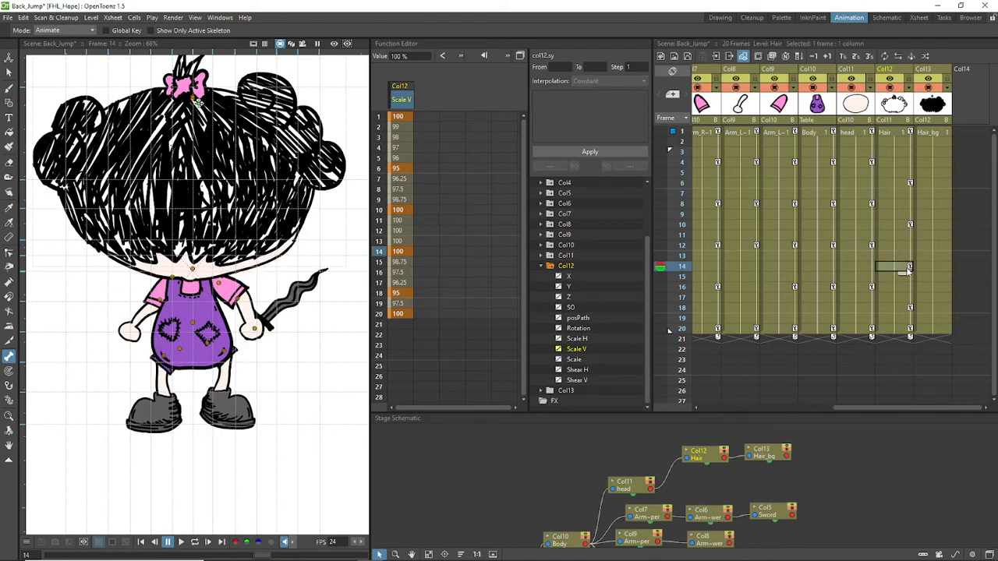
left_click(898, 309)
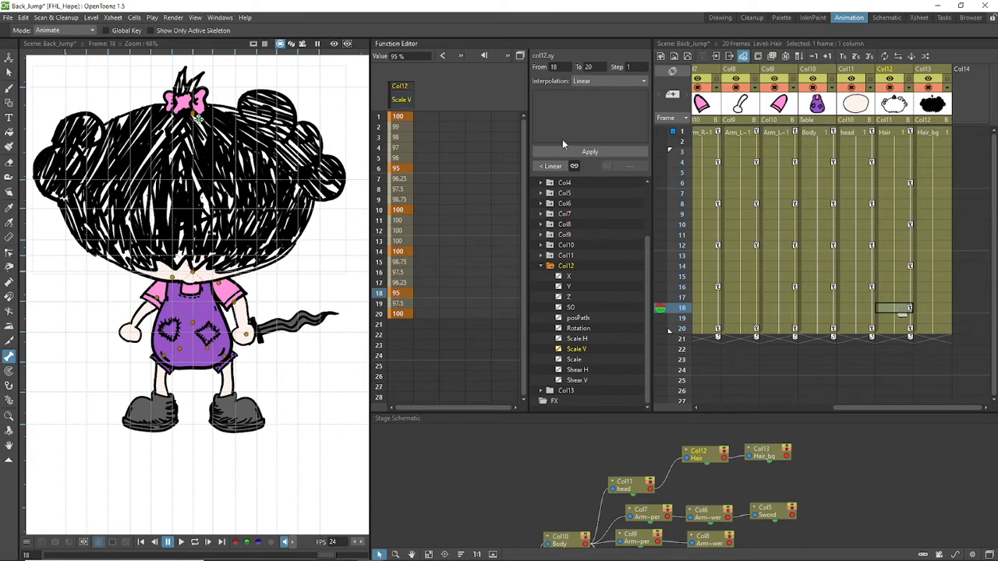
mouse_move(194, 546)
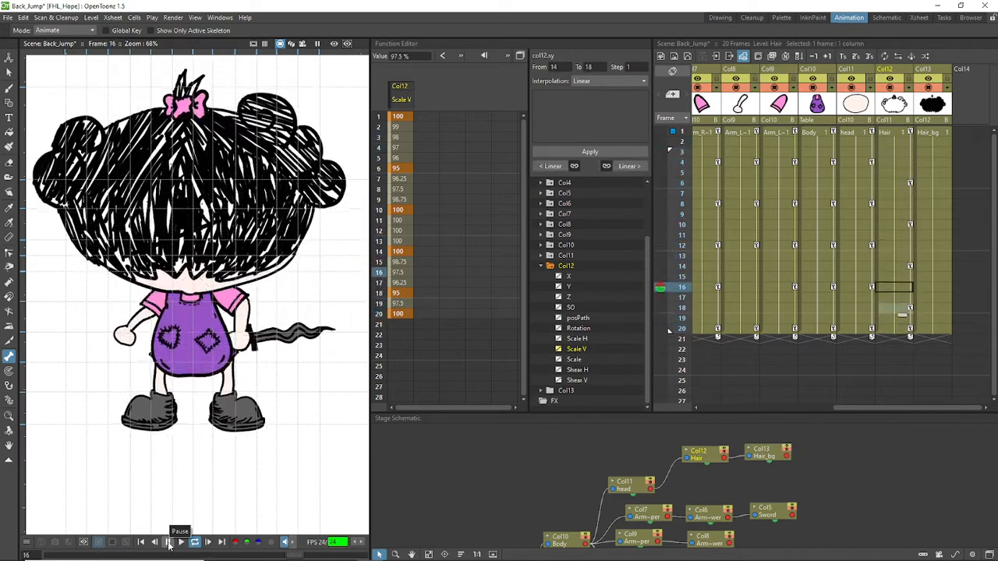
left_click(168, 542)
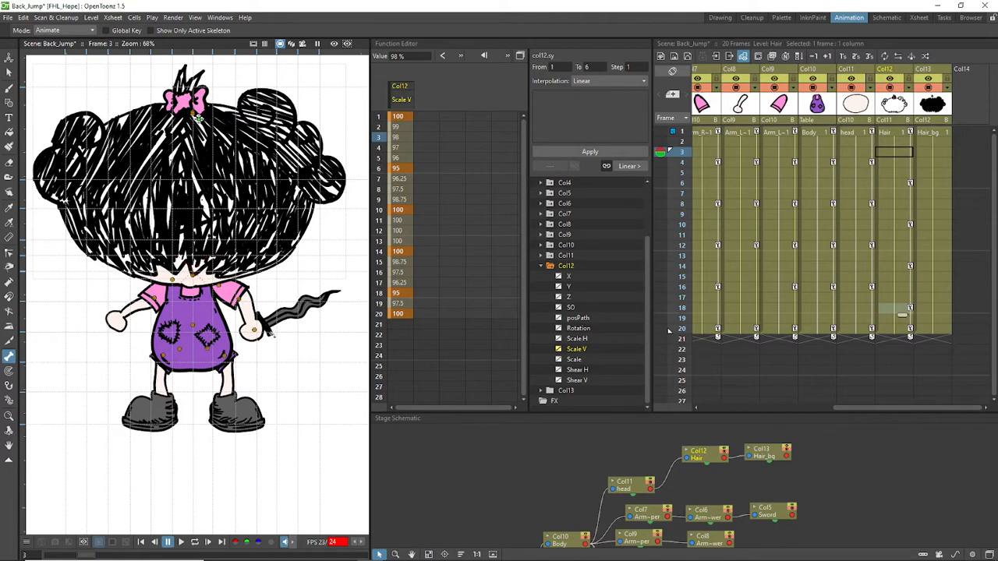
scroll(271, 334, "down", 1)
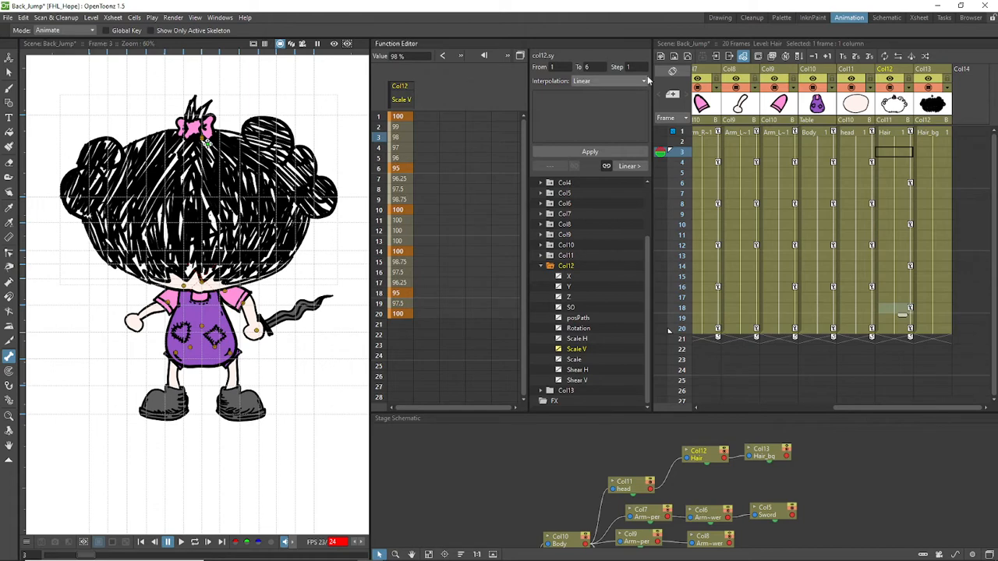
left_click(753, 18)
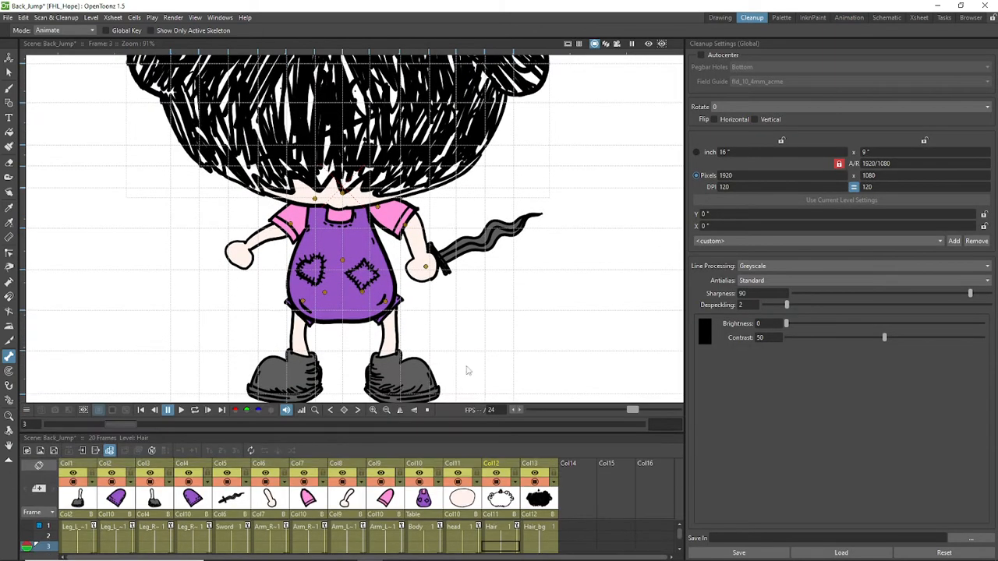
left_click(849, 17)
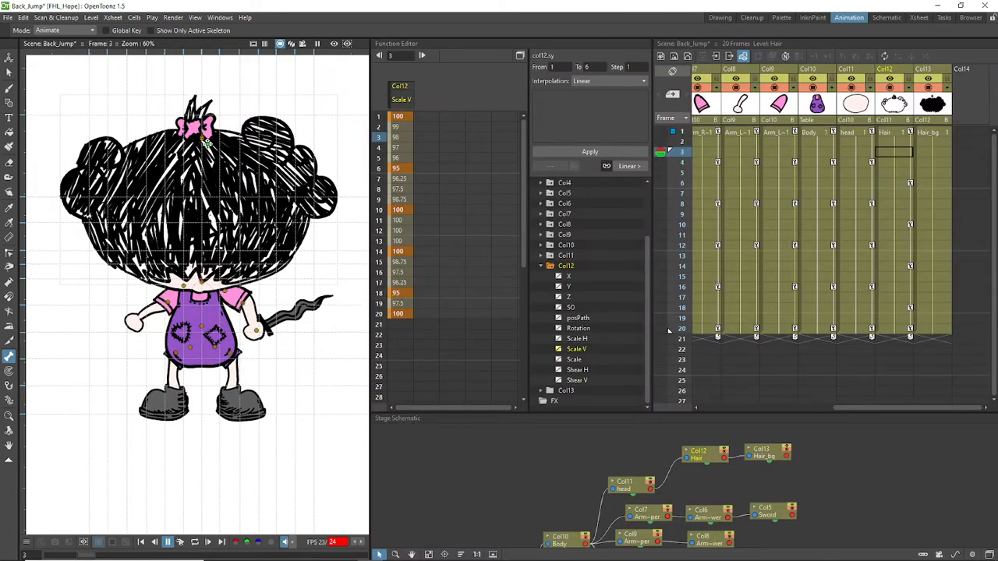
left_click(194, 542)
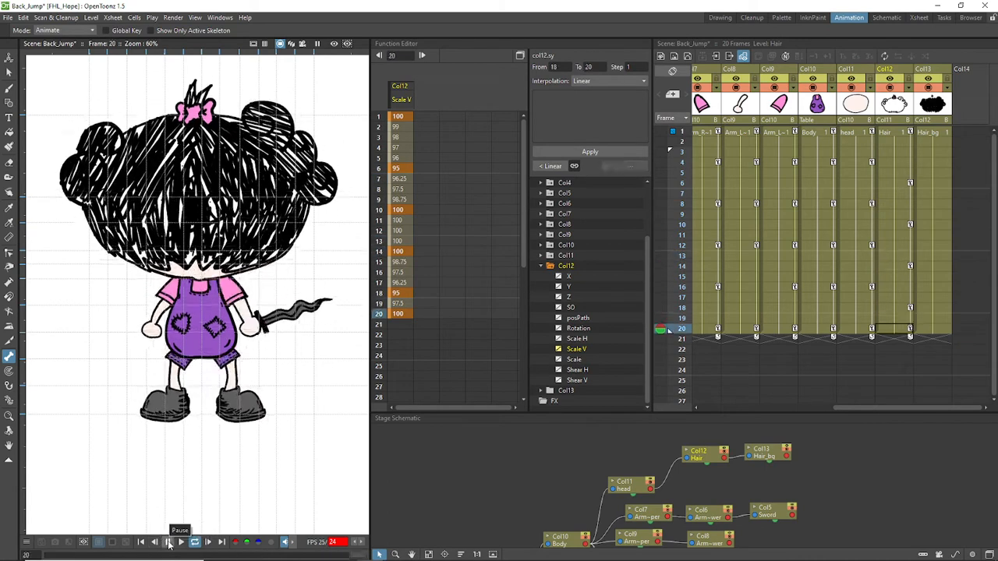
left_click(167, 542)
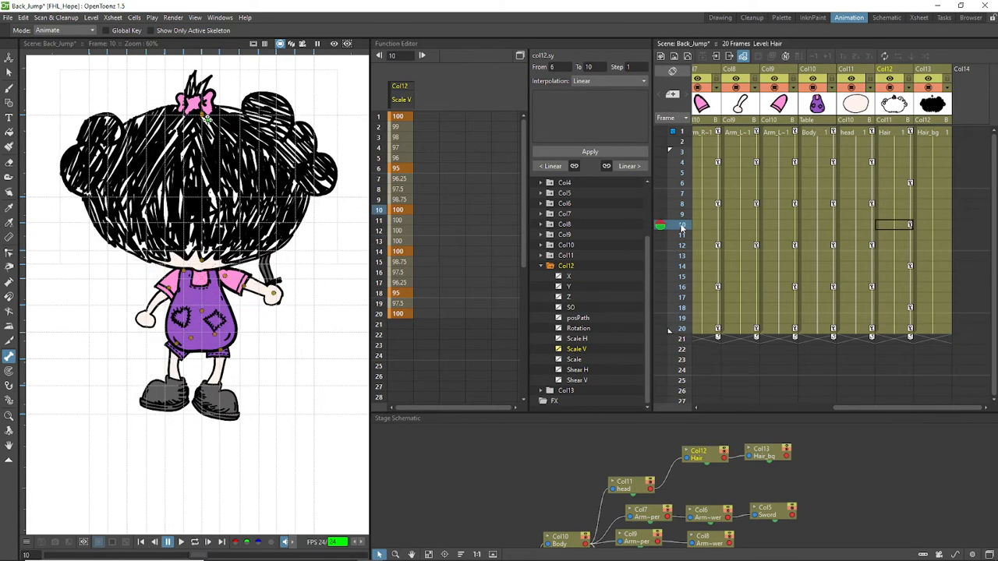
- Return to frame 1 and save the Back_Jump scene
left_click_drag(681, 224, 683, 116)
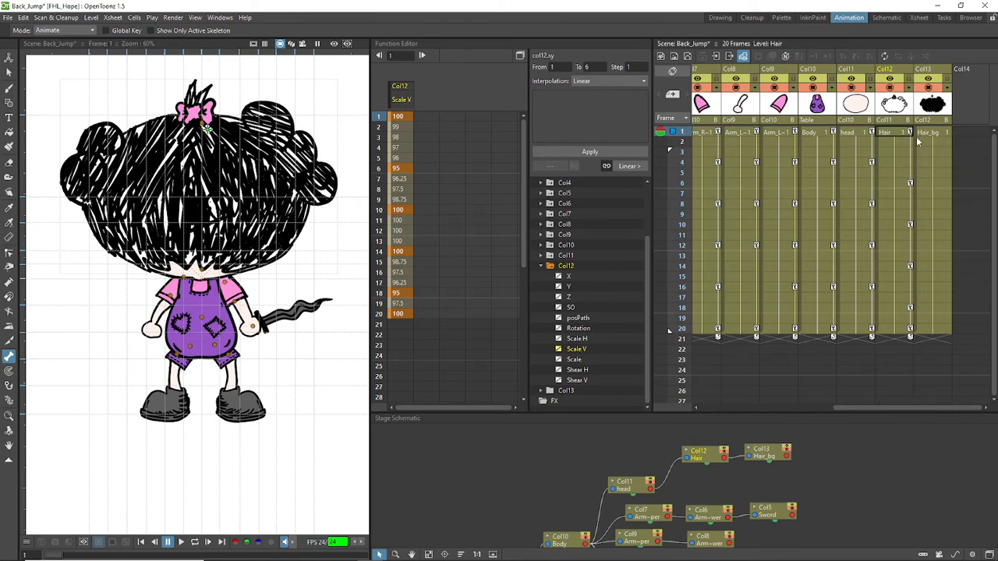
left_click_drag(887, 407, 911, 416)
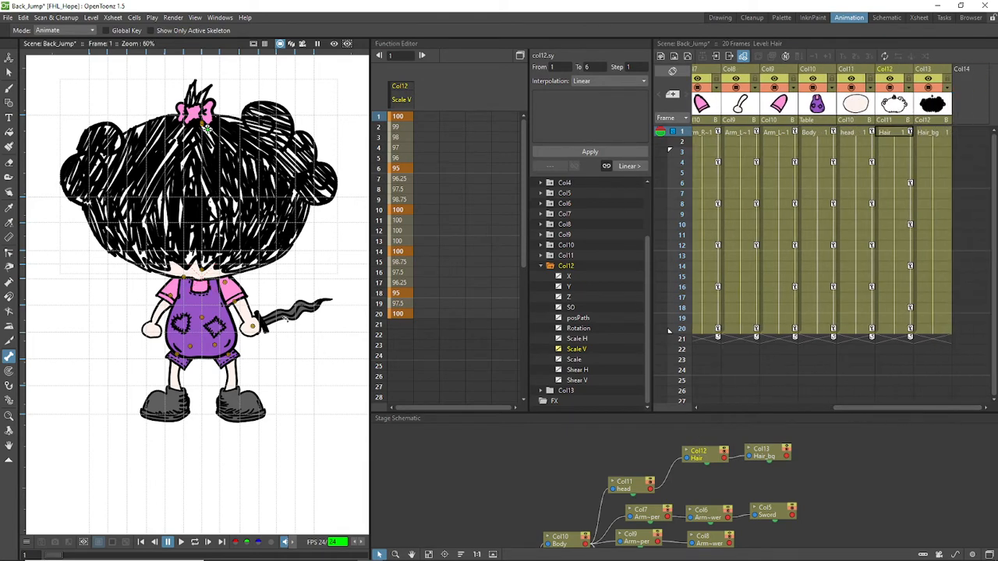
key("ctrl+s")
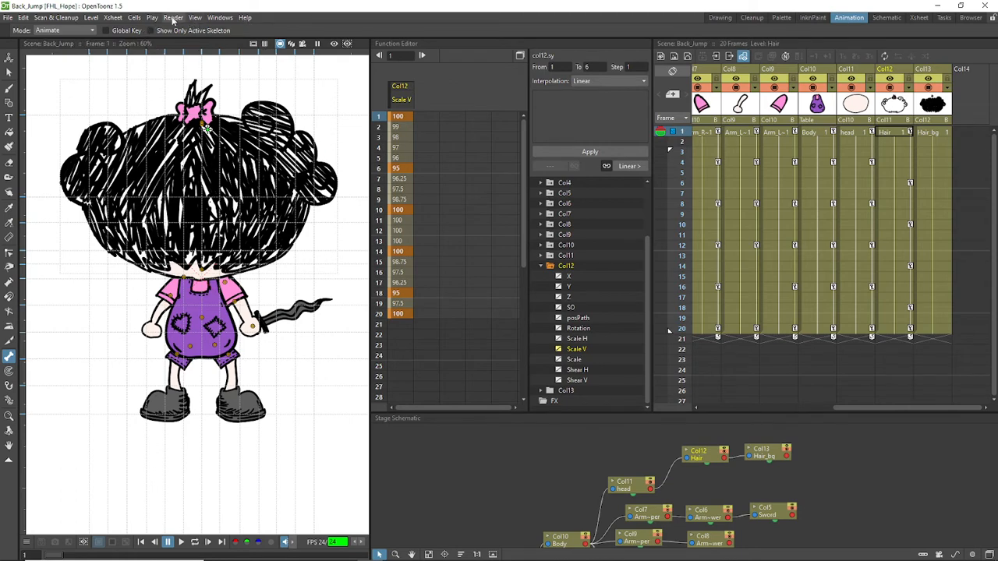
- Render the Back_Jump scene to a PNG sequence, widen the viewer and close the flipbook
left_click(174, 18)
left_click(187, 80)
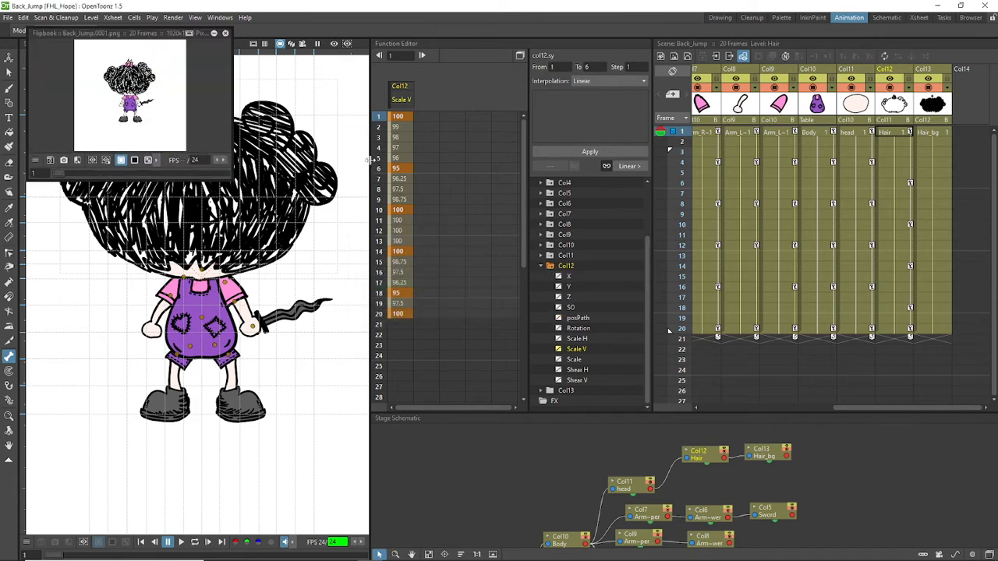
left_click_drag(371, 162, 543, 164)
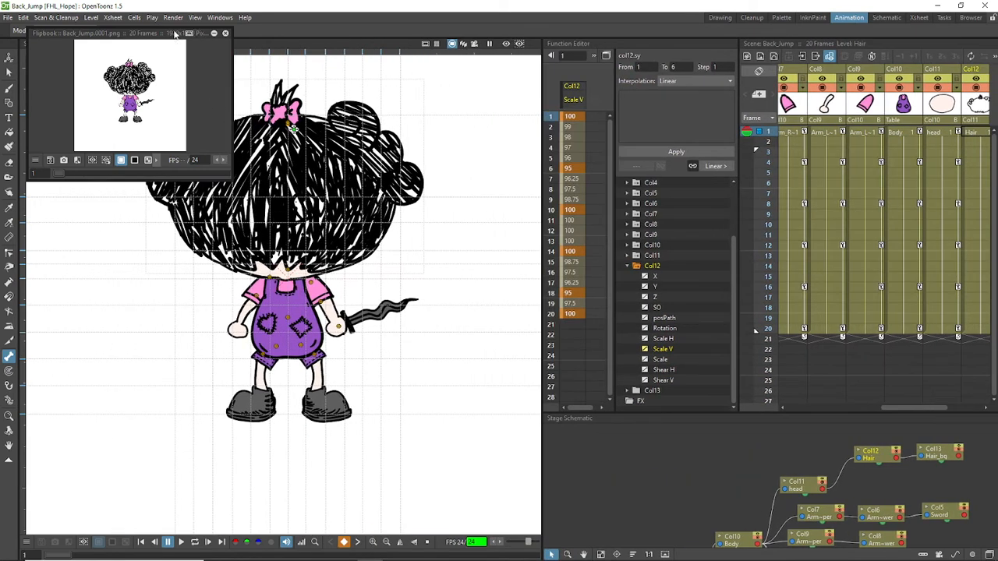
left_click(225, 32)
- Switch to File Explorer and open the outputs folder of the FHL_Hope project
key("alt+Tab")
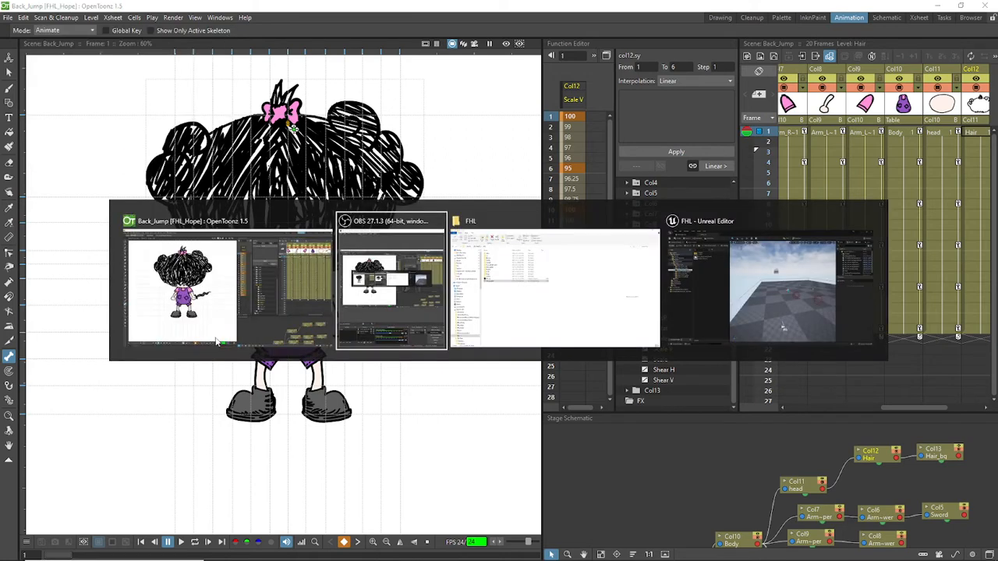
key("alt+Tab")
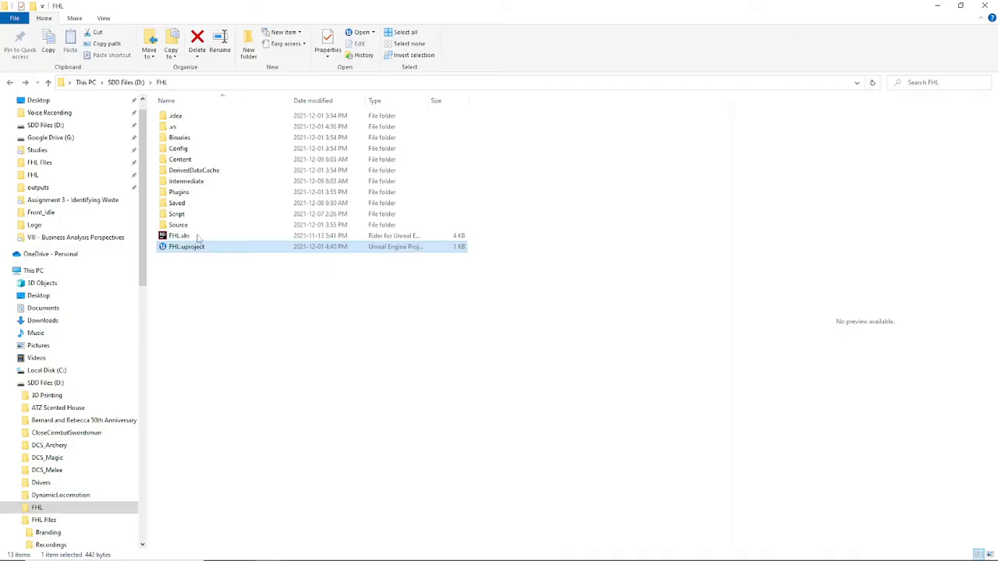
left_click(47, 188)
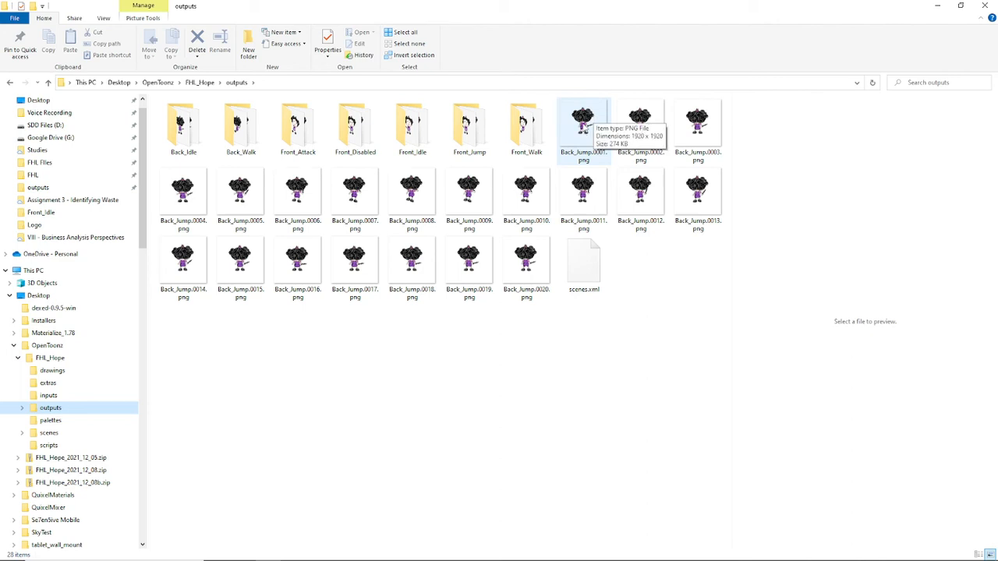
- Look through the OpenToonz and FHL_Hope folders to trace the project's location, ending back in its outputs folder
left_click(52, 359)
left_click(158, 82)
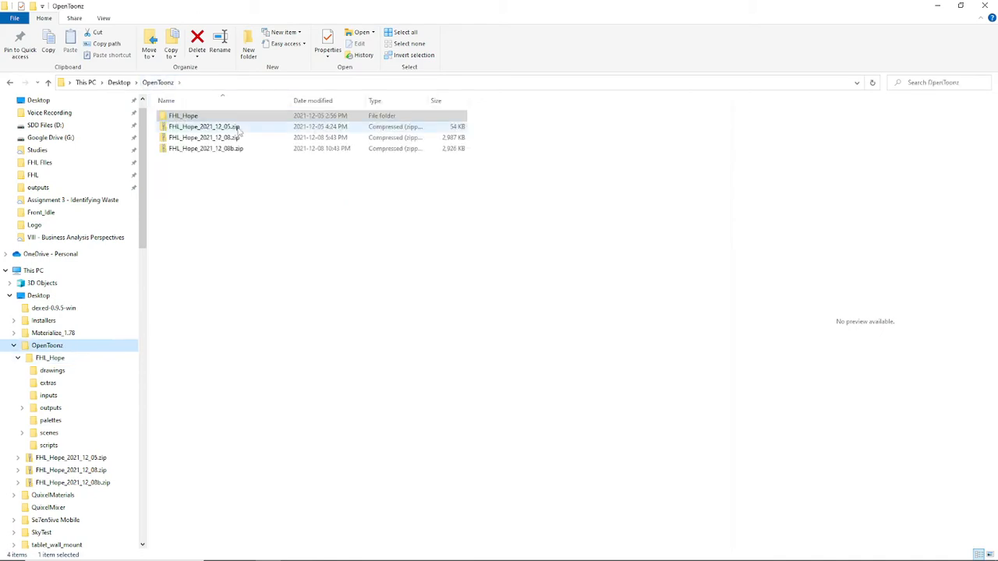
double_click(187, 117)
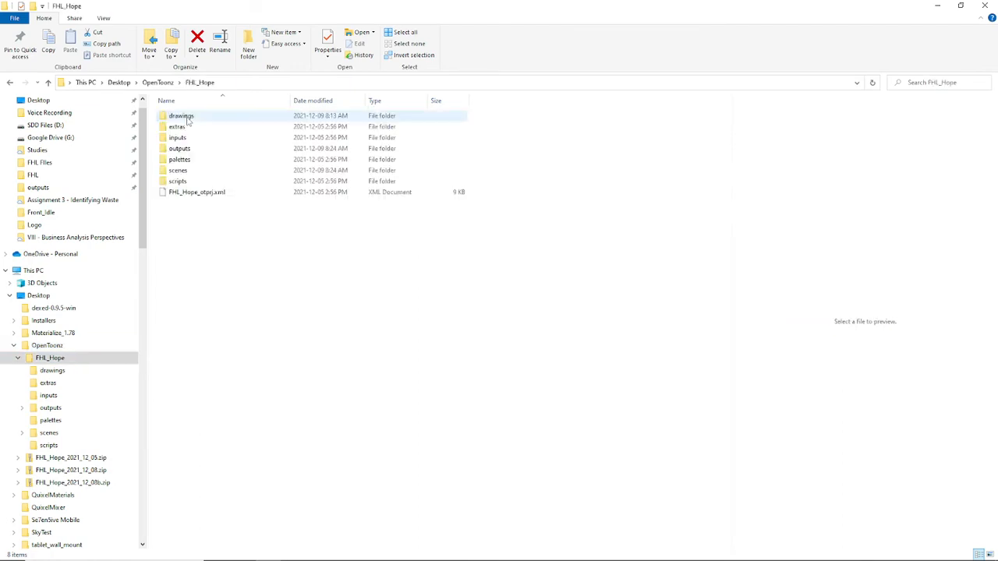
left_click(173, 84)
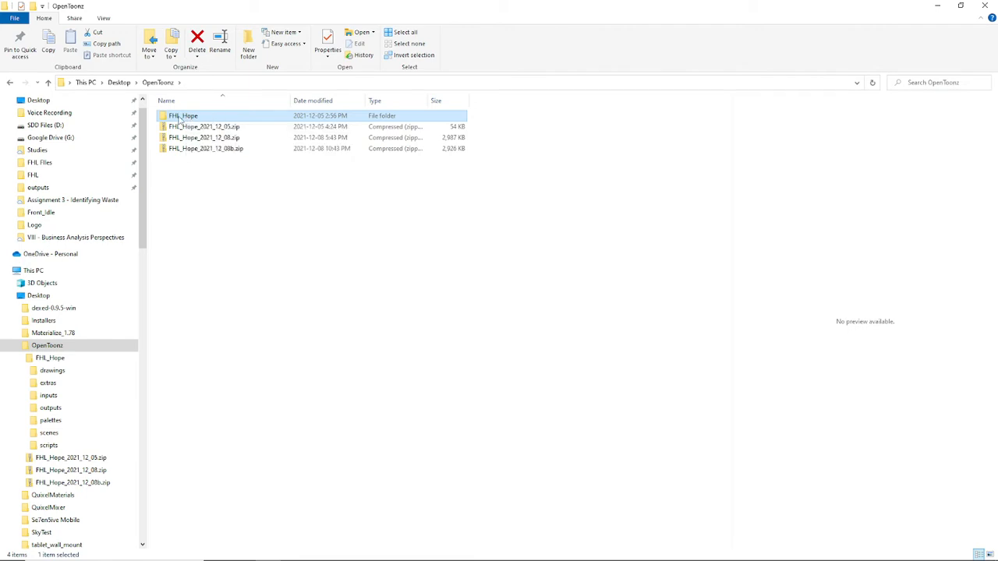
double_click(181, 118)
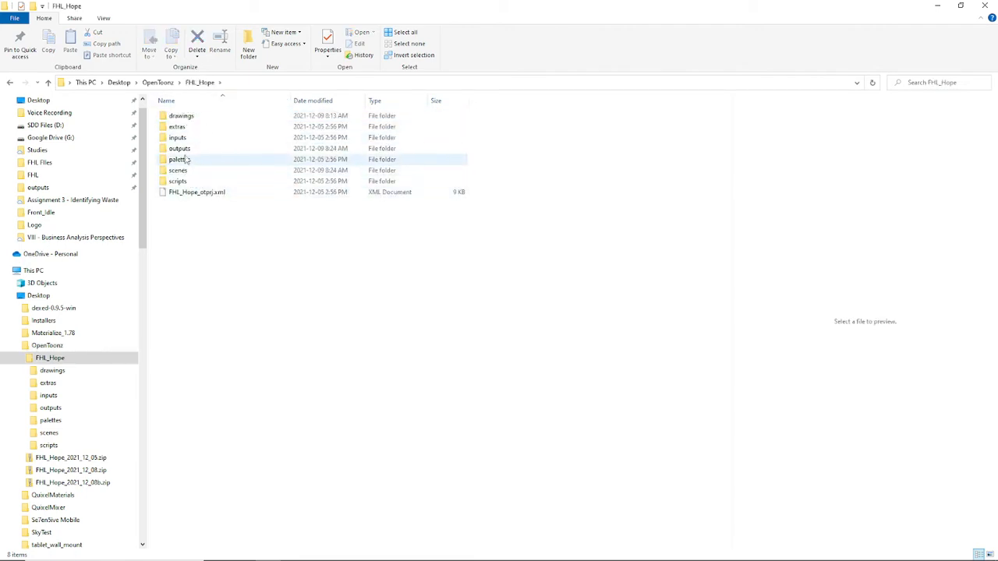
double_click(181, 148)
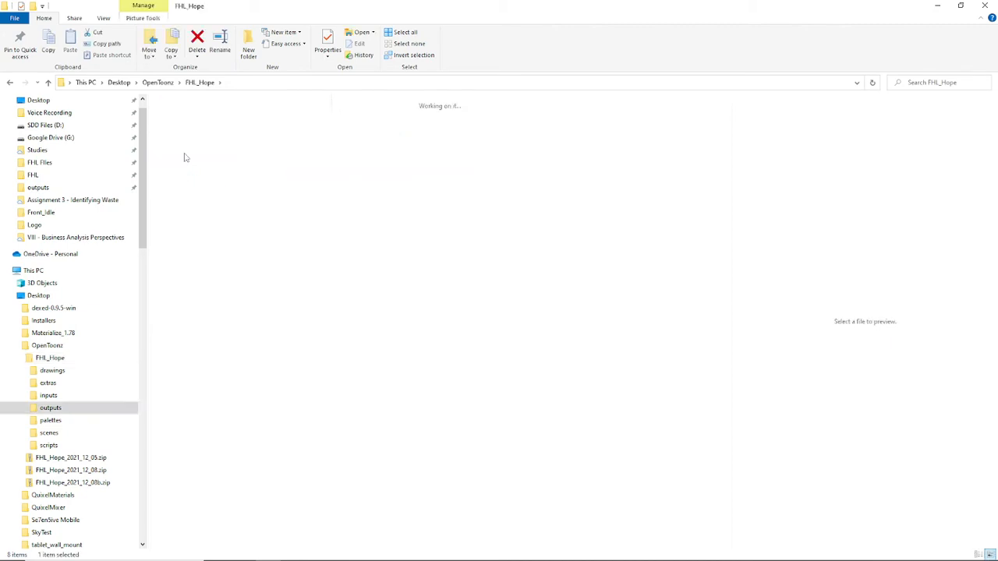
- Resize the original images Back_Jump.0001.png to Back_Jump.0020.png with Image Resizer, using a custom fit of 240 x 240 pixels
left_click(583, 128)
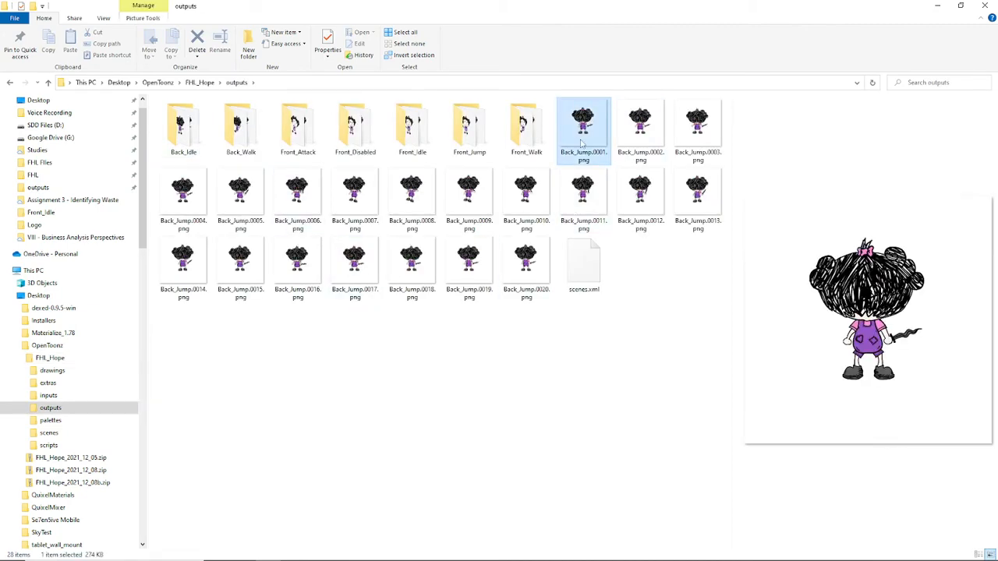
left_click(522, 272, "shift")
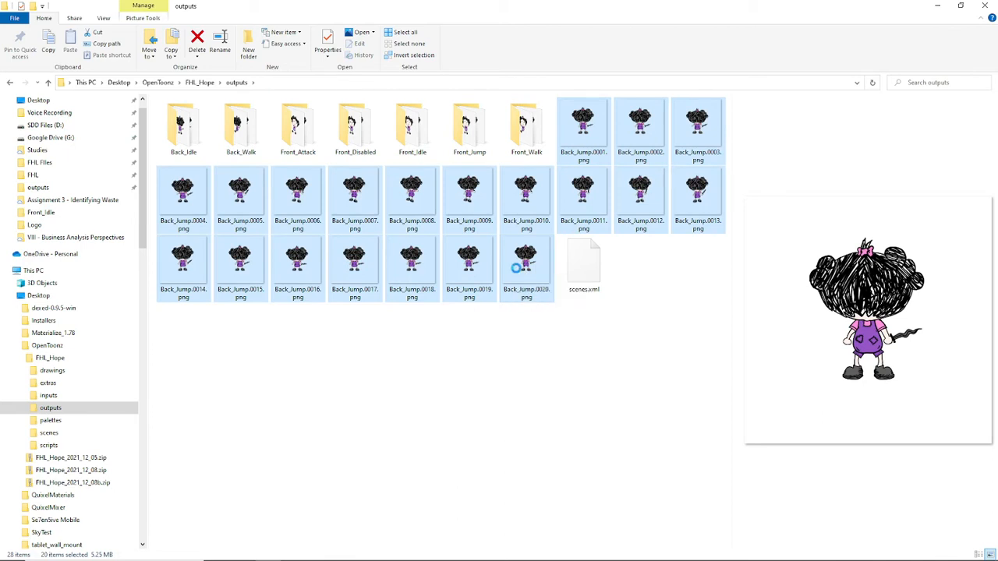
right_click(515, 265)
left_click(431, 334)
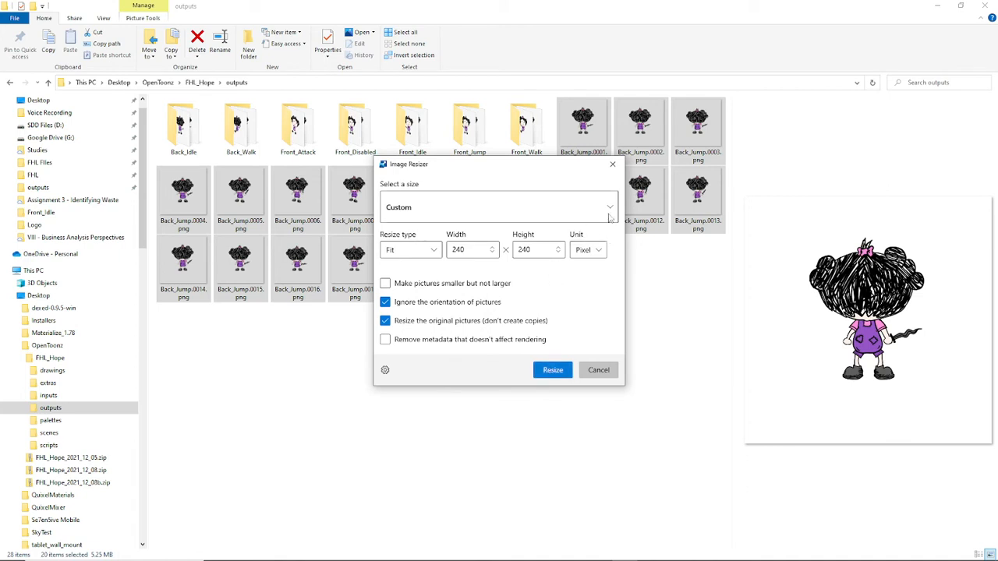
left_click_drag(546, 171, 637, 113)
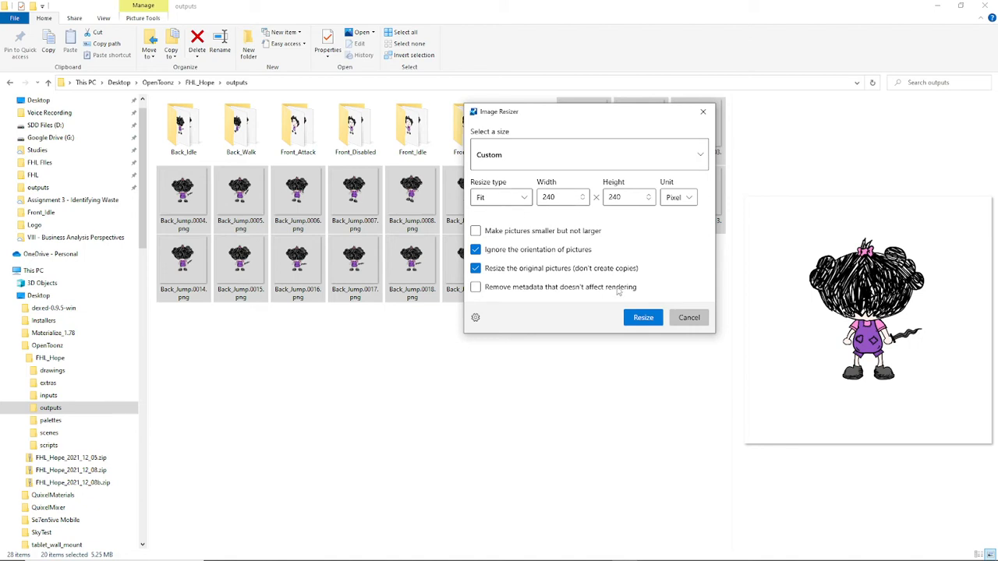
left_click(641, 320)
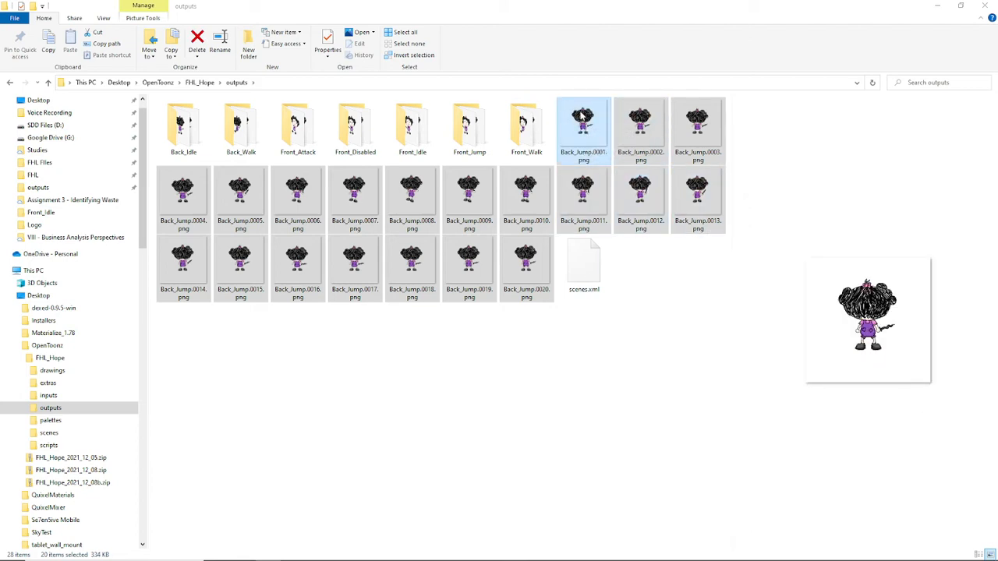
mouse_move(582, 117)
left_mouse_down()
mouse_move(538, 152)
mouse_move(582, 125)
left_mouse_up()
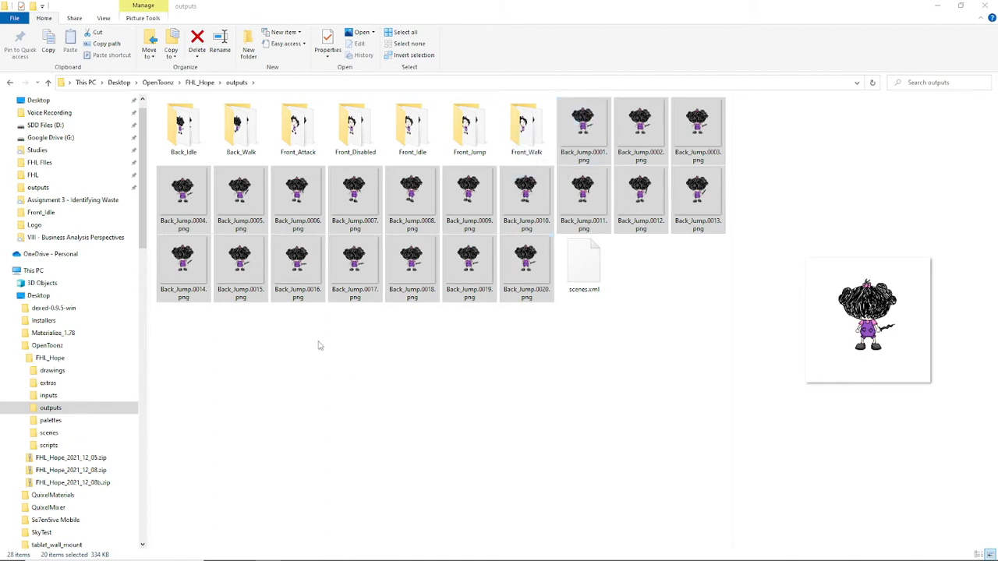
- Create a folder named Back_Jump in the outputs folder
right_click(318, 346)
mouse_move(241, 511)
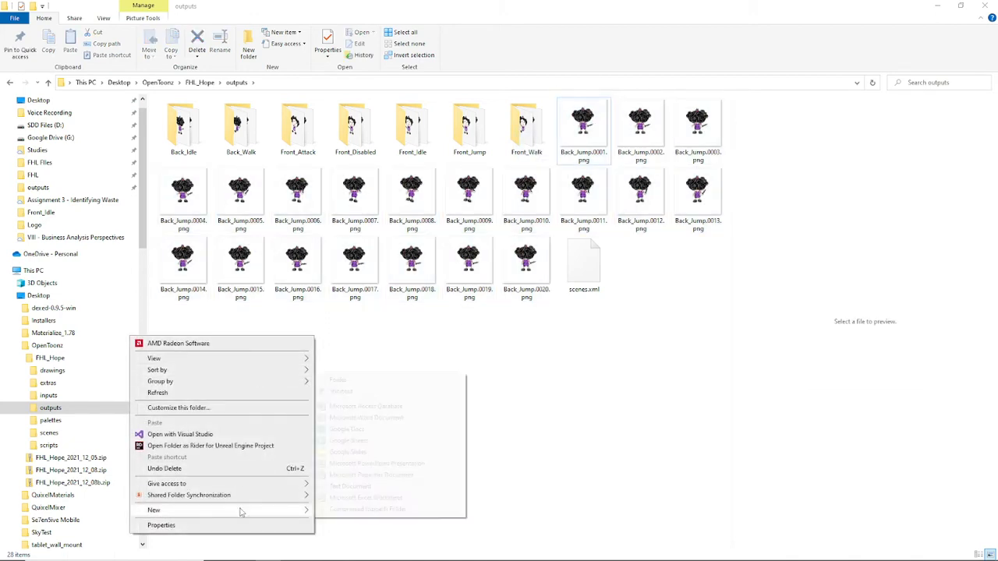
left_click(389, 381)
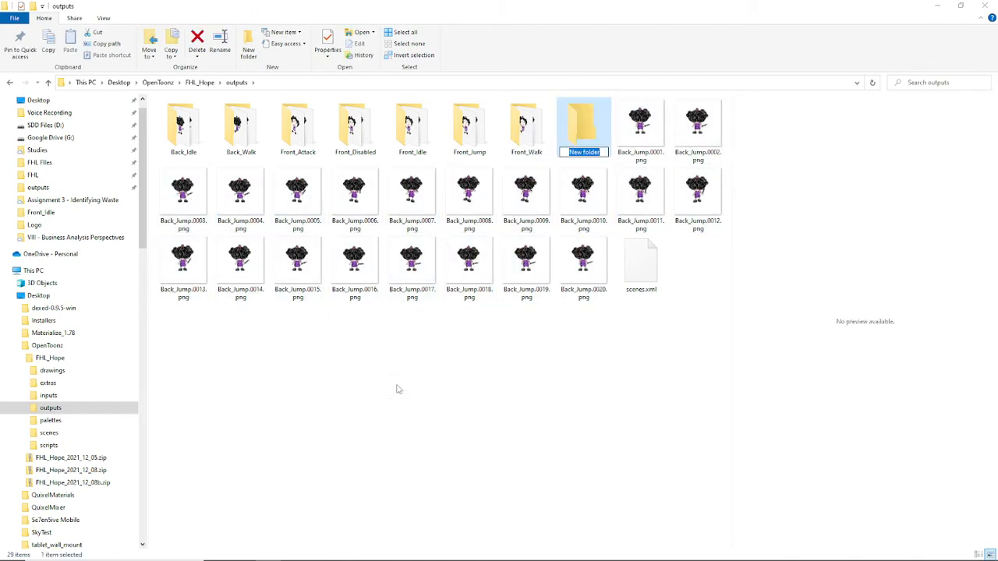
type("Back_Jump")
- Move the images Back_Jump.0001.png to Back_Jump.0020.png into the Back_Jump folder and open that folder
left_click(640, 125)
left_click(583, 265, "shift")
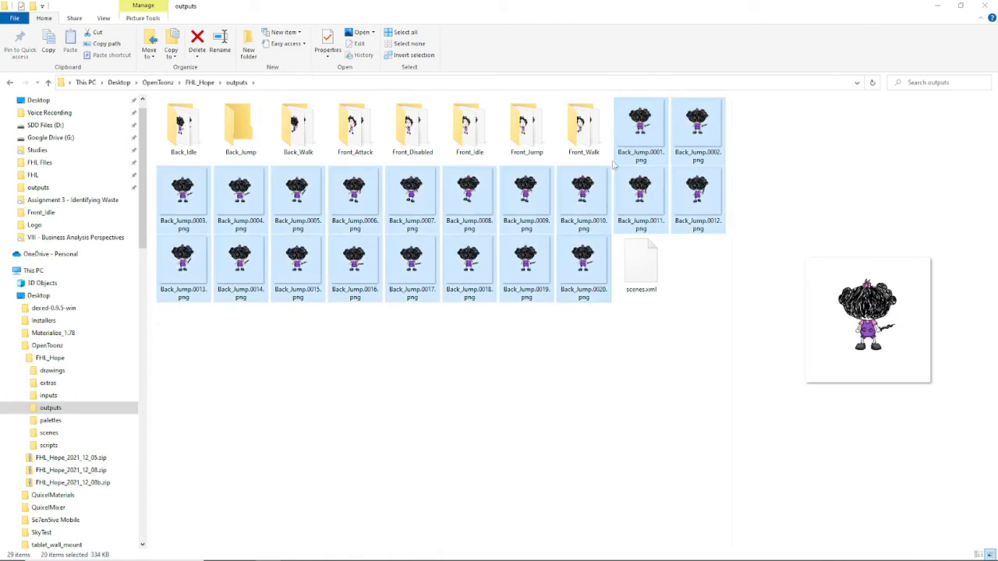
left_click_drag(613, 164, 242, 152)
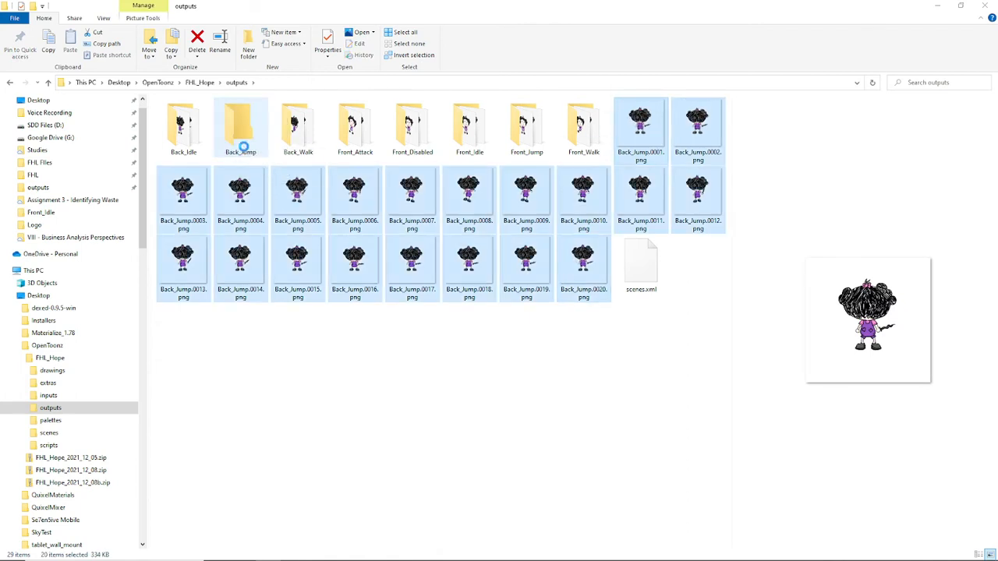
double_click(241, 125)
- Switch to Unreal Editor and create a Hope_Back_Jump folder inside Characters/Sprites/Hope/Hope_Front
key("alt+Tab")
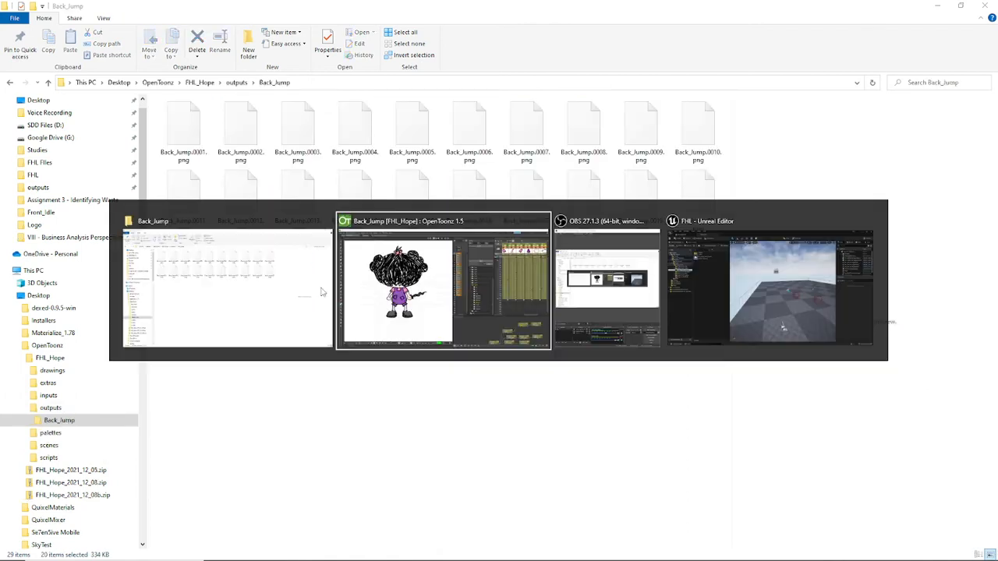
key("alt+Tab")
key("alt+Tab")
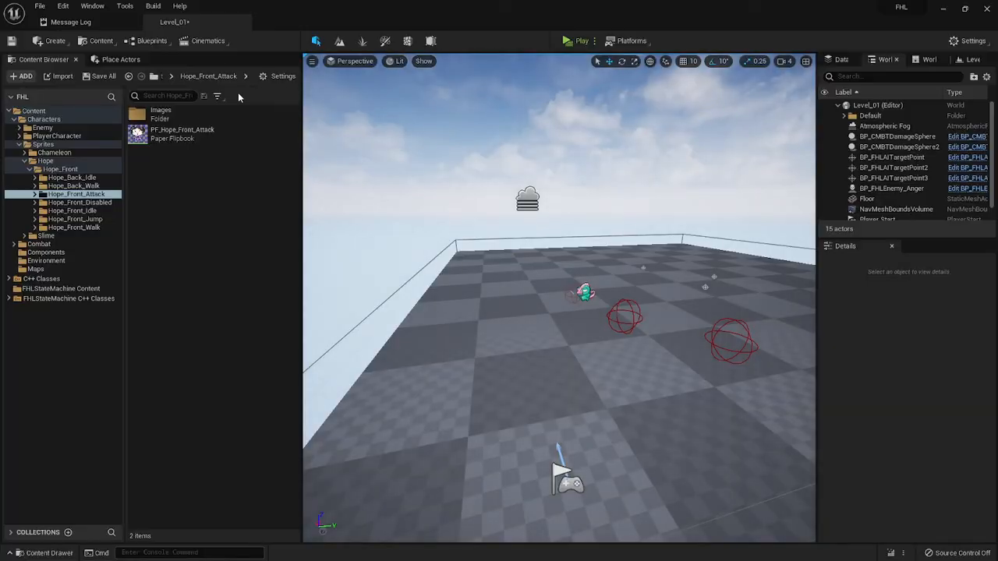
left_click(60, 169)
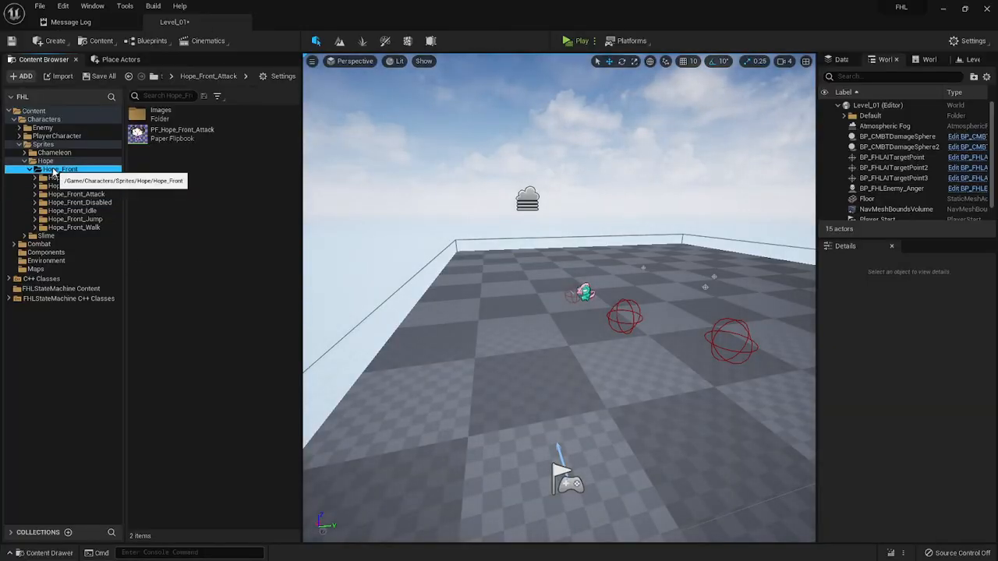
right_click(176, 294)
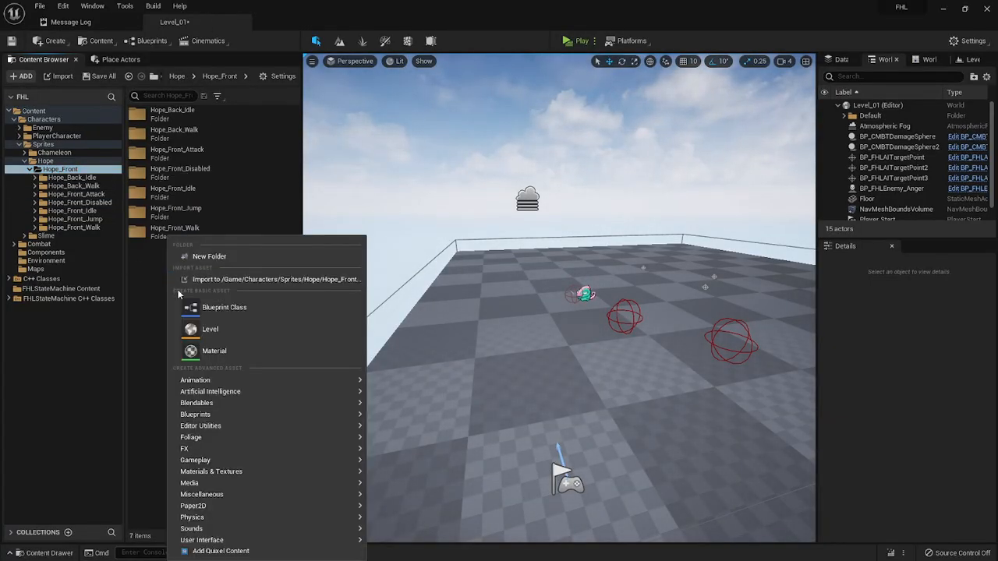
left_click(220, 256)
type("H")
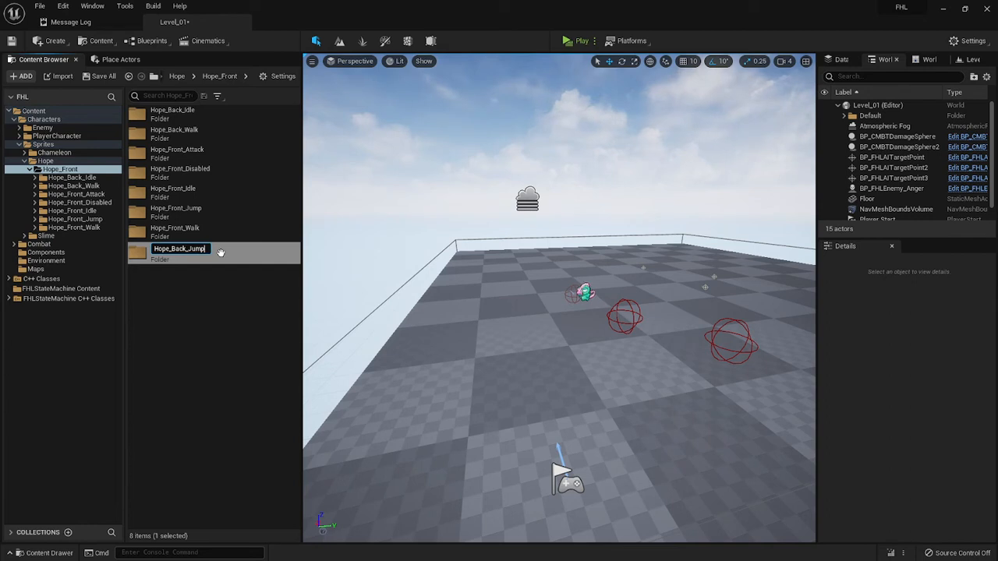
type("ope_Back_Jump")
key("Return")
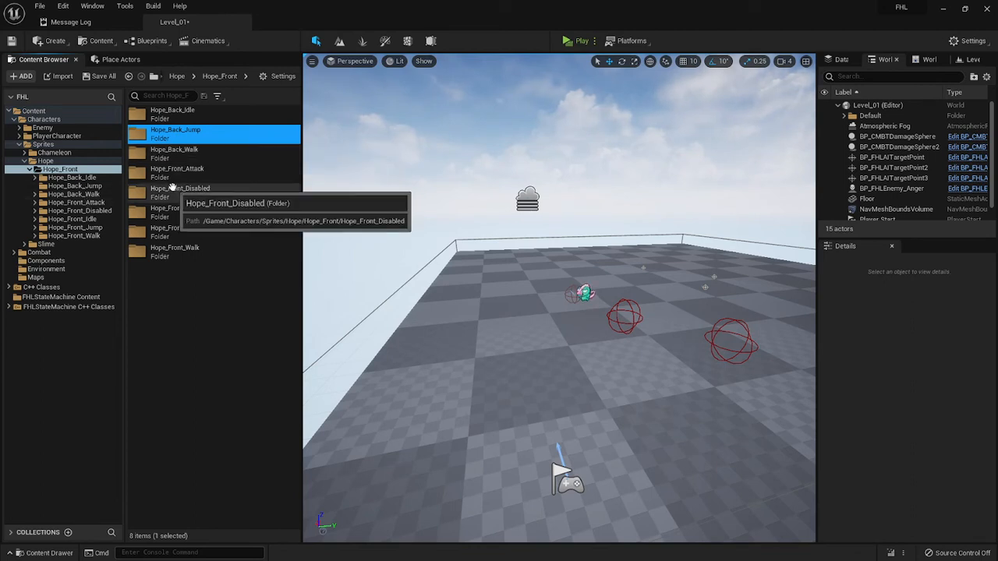
- Create a folder named Hope_Back directly inside the Hope sprites folder
left_click(46, 161)
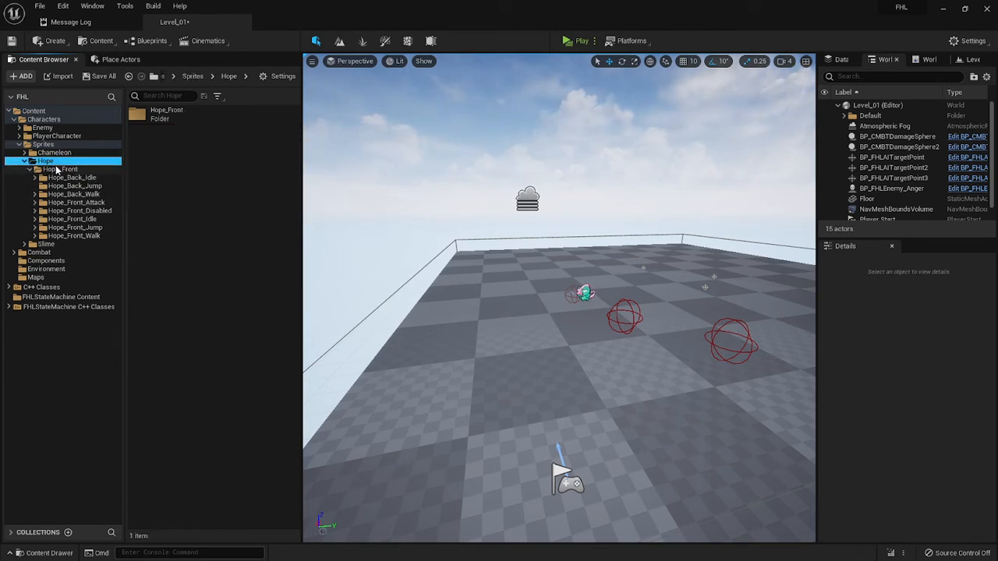
left_click(59, 170)
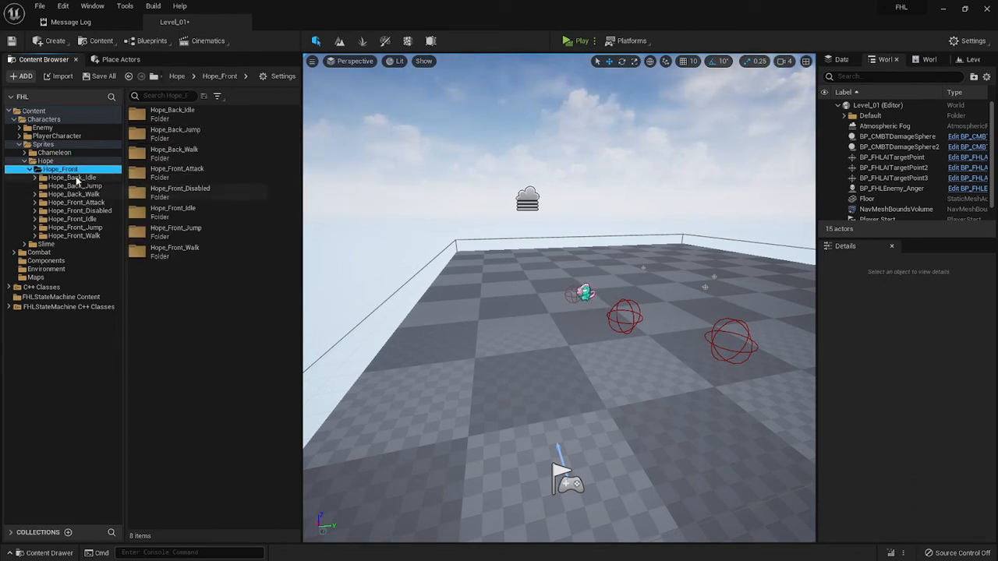
left_click(56, 162)
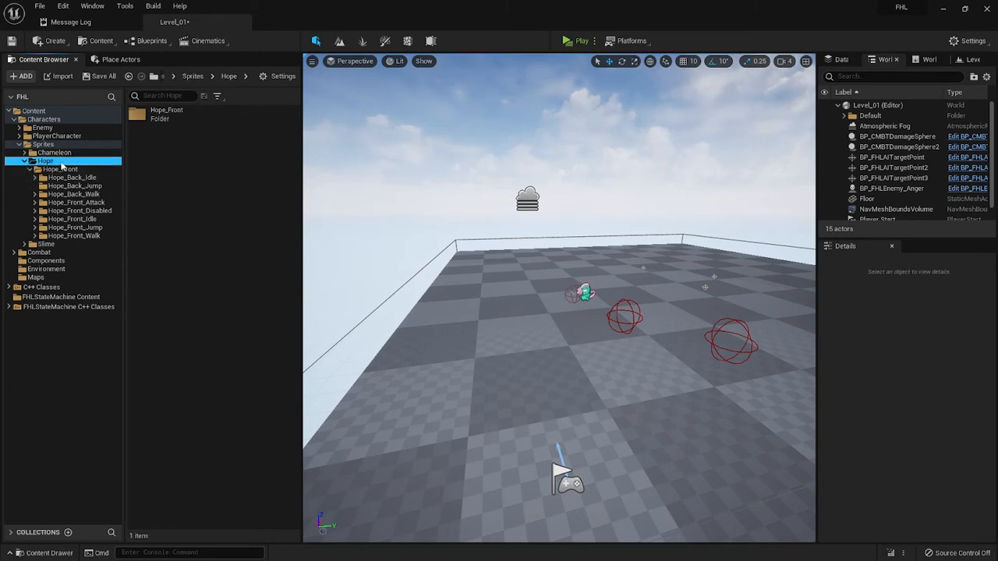
right_click(157, 180)
left_click(190, 196)
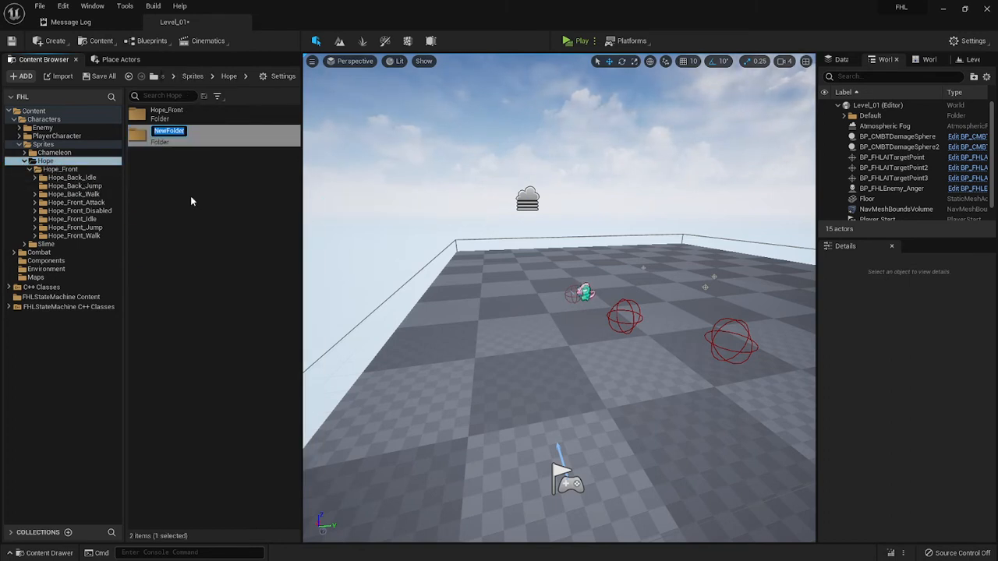
type("Hope_Back")
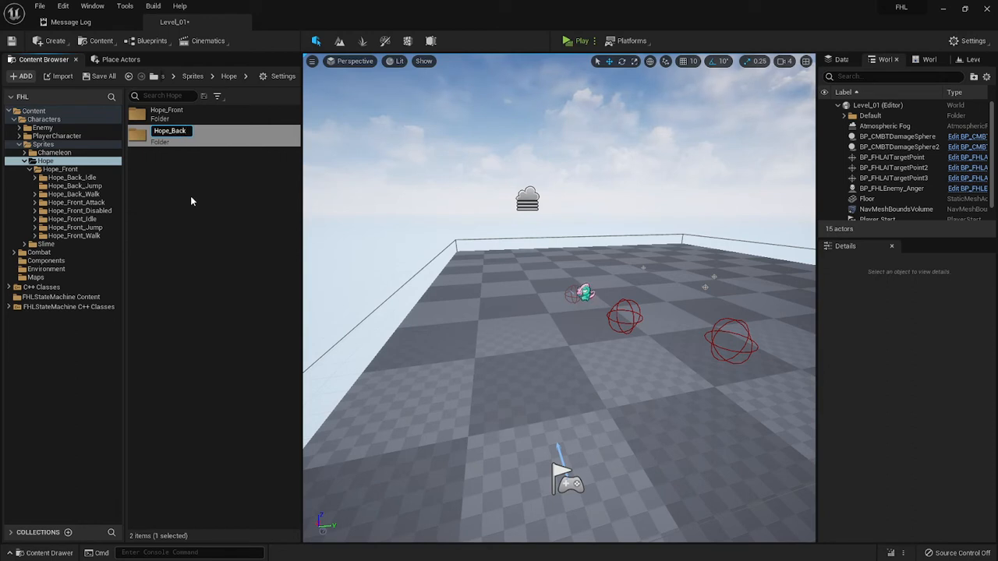
key("Return")
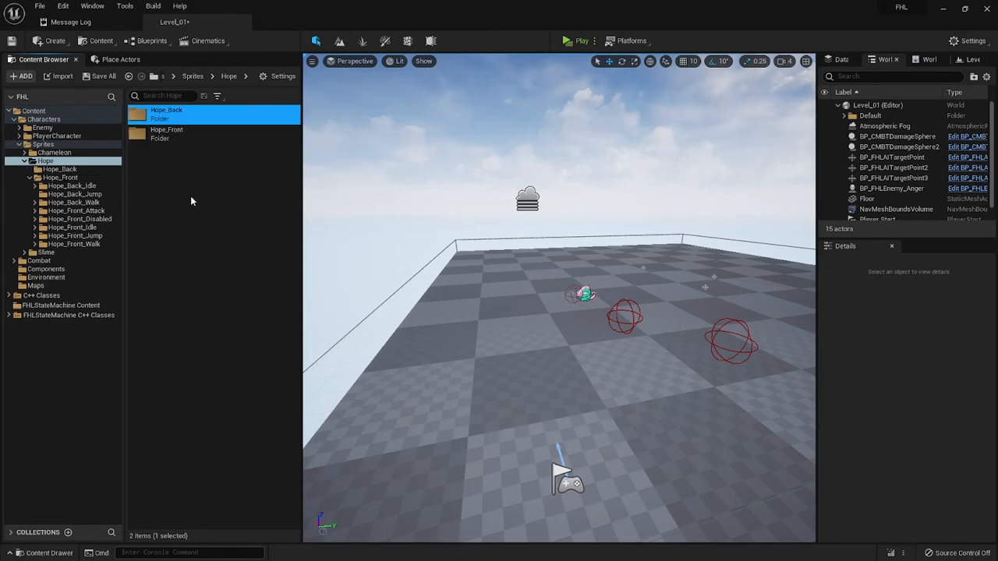
- Move the Hope_Back_Idle, Hope_Back_Jump and Hope_Back_Walk folders into Hope_Back and expand that folder
left_click(73, 189)
left_click(75, 195, "ctrl")
left_click(76, 203, "ctrl")
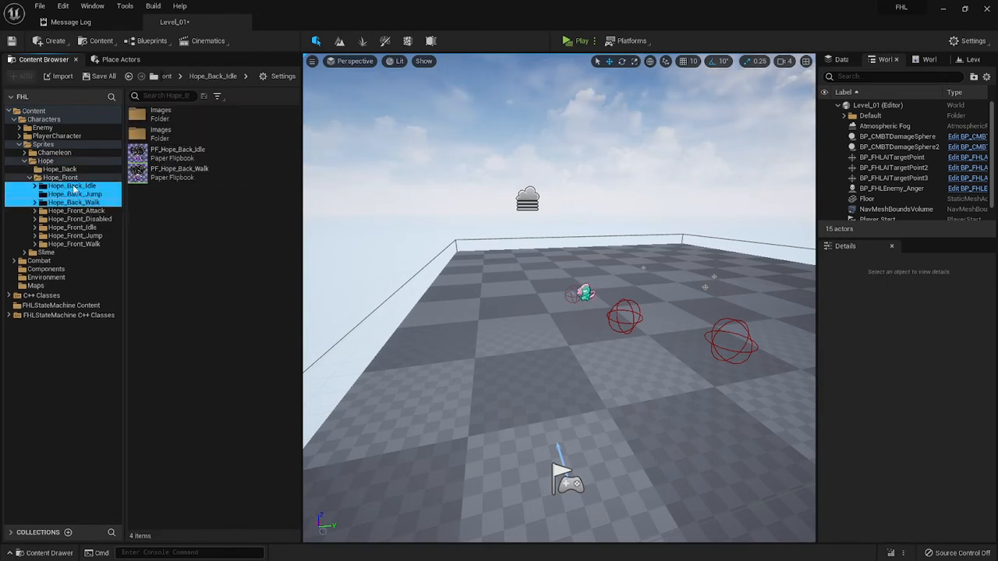
left_click_drag(75, 187, 74, 173)
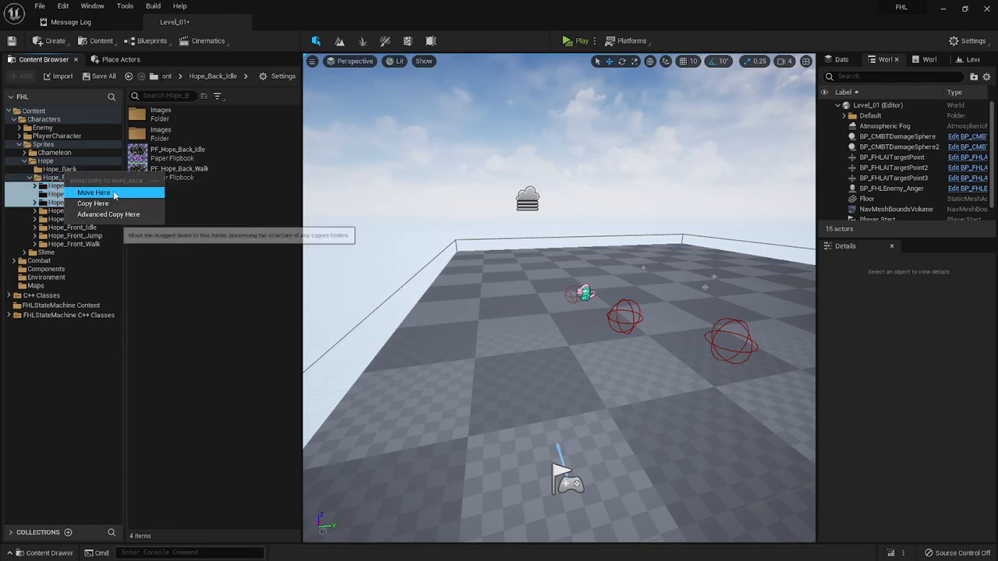
left_click(114, 193)
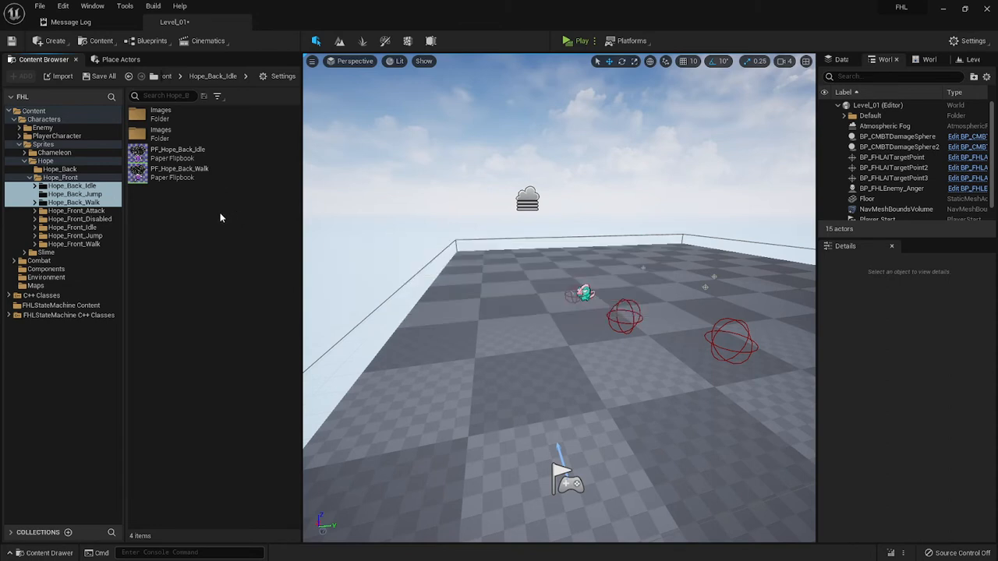
left_click(59, 169)
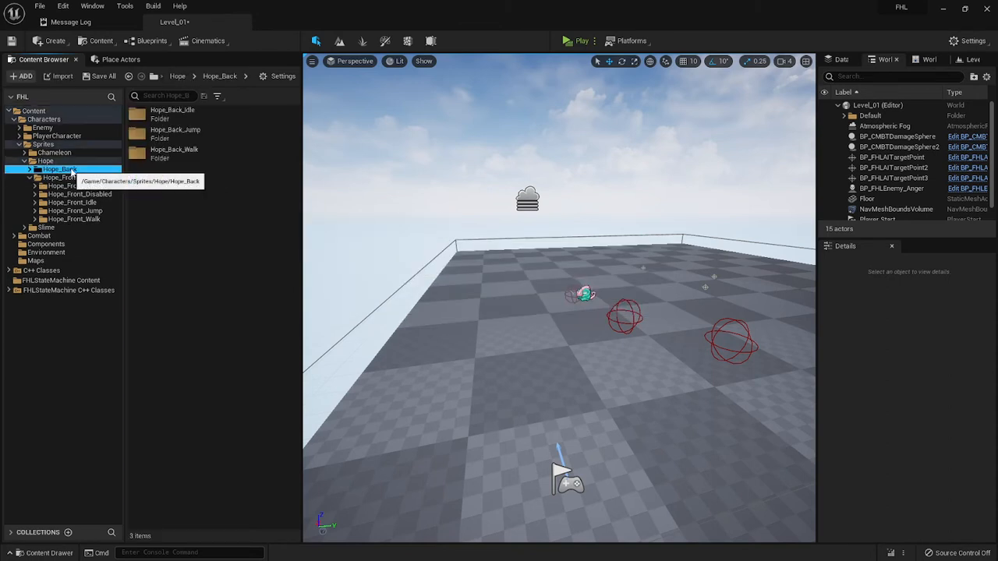
left_click(28, 169)
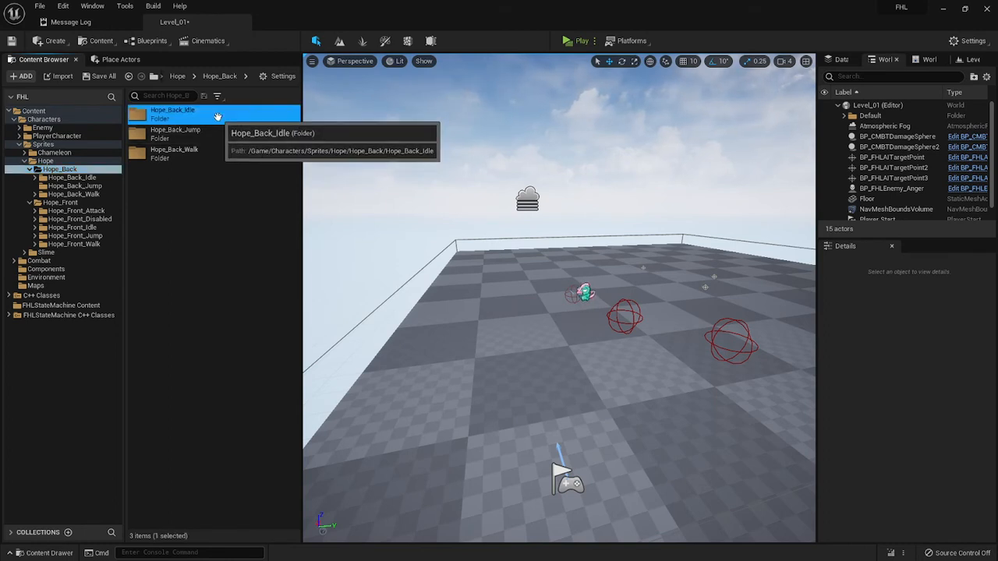
- Create an Images folder inside Hope_Back_Jump and open it
double_click(217, 115)
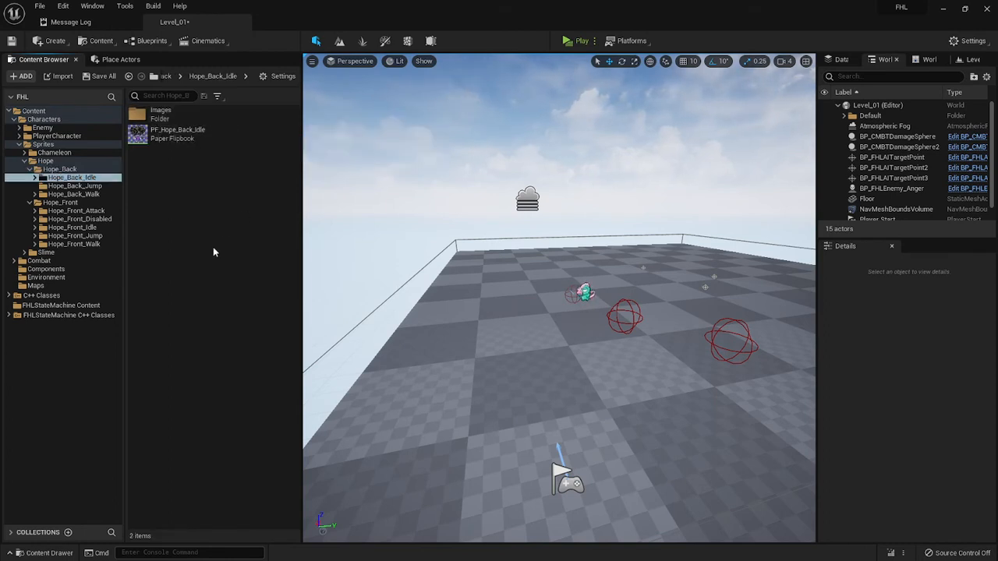
left_click(101, 188)
key("alt+Tab")
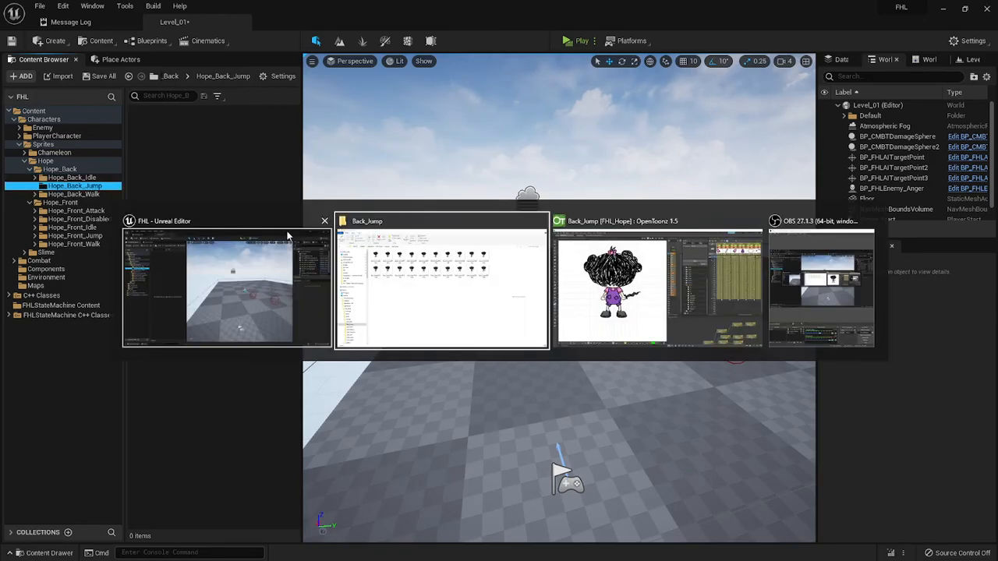
right_click(194, 213)
left_click(230, 229)
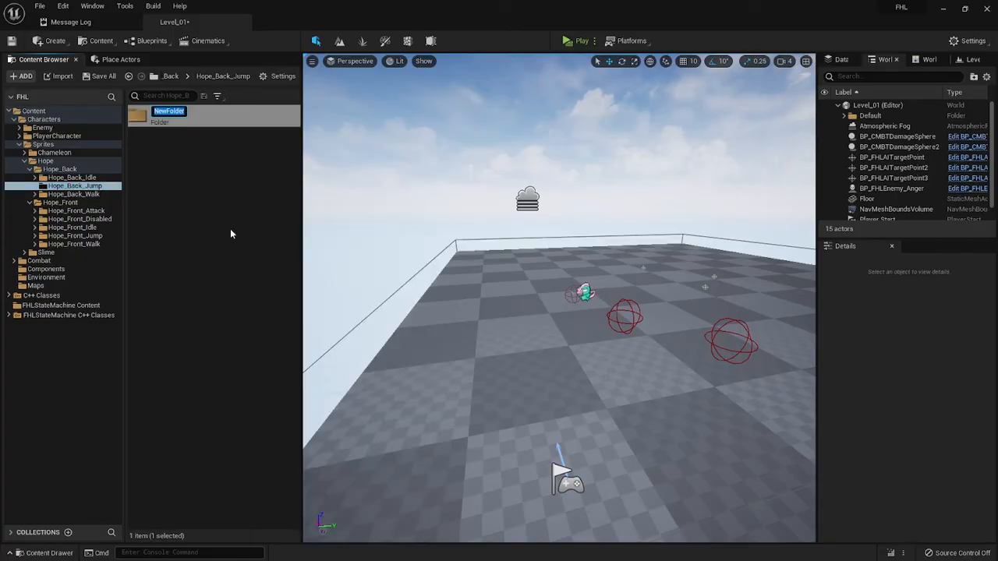
type("Images")
key("Return")
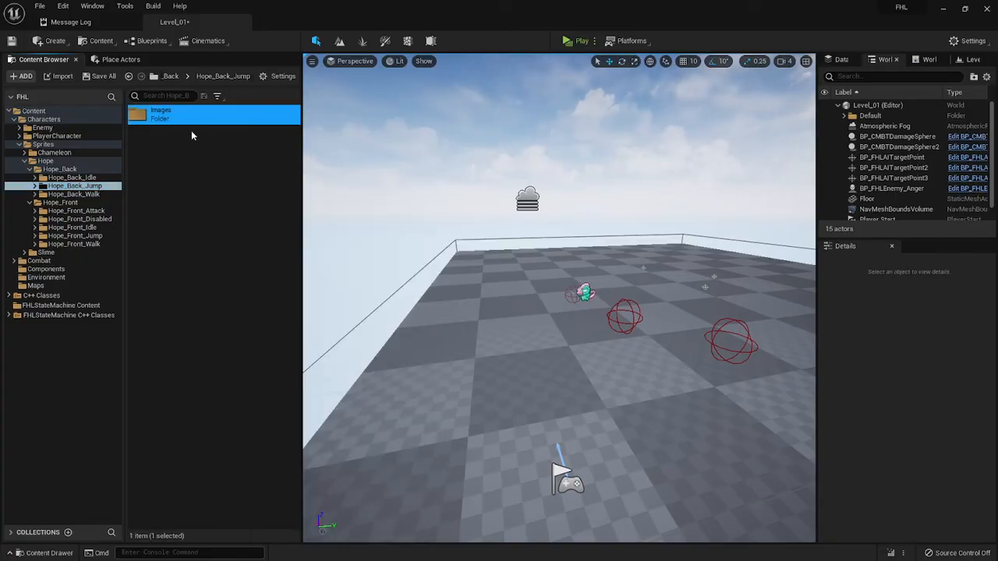
double_click(167, 117)
- Import Back_Jump.0001.png to Back_Jump.0020.png from File Explorer into the Images folder and save the textures
key("alt+Tab")
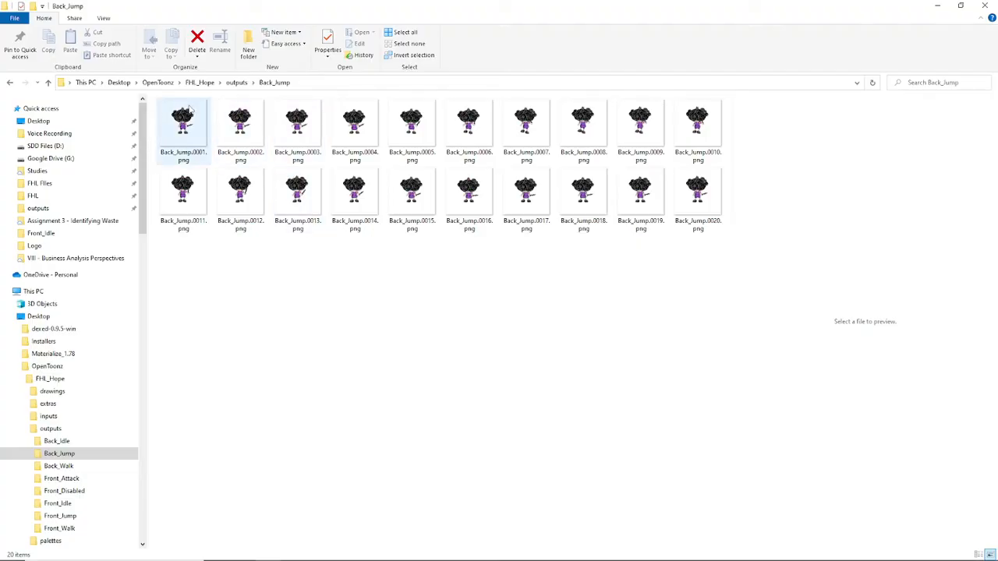
left_click(191, 121)
left_click(696, 201, "shift")
left_click_drag(696, 201, 218, 209)
key("alt+Tab")
key("ctrl+s")
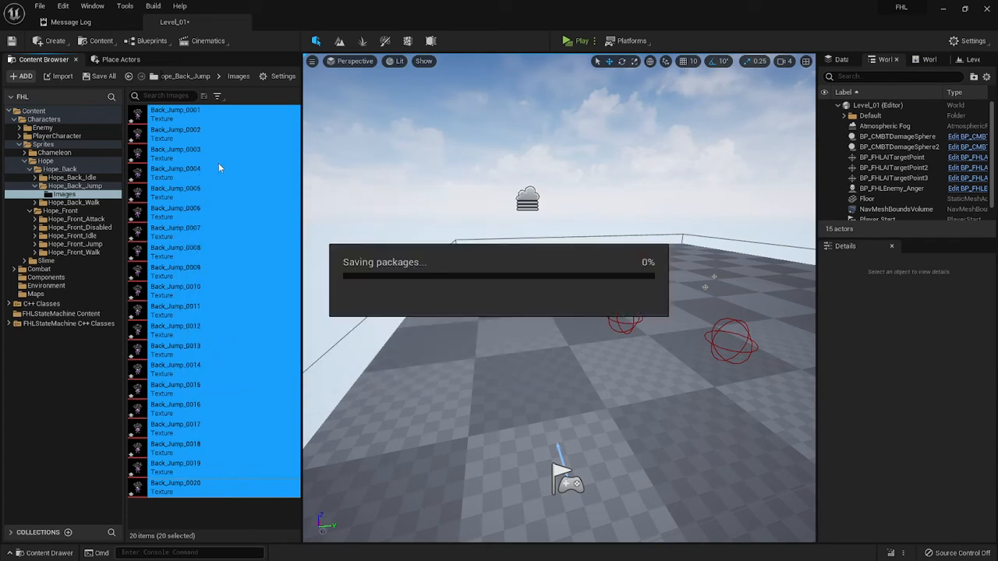
- Apply the Paper2D texture settings to all the Back_Jump textures and save them
right_click(159, 175)
mouse_move(258, 242)
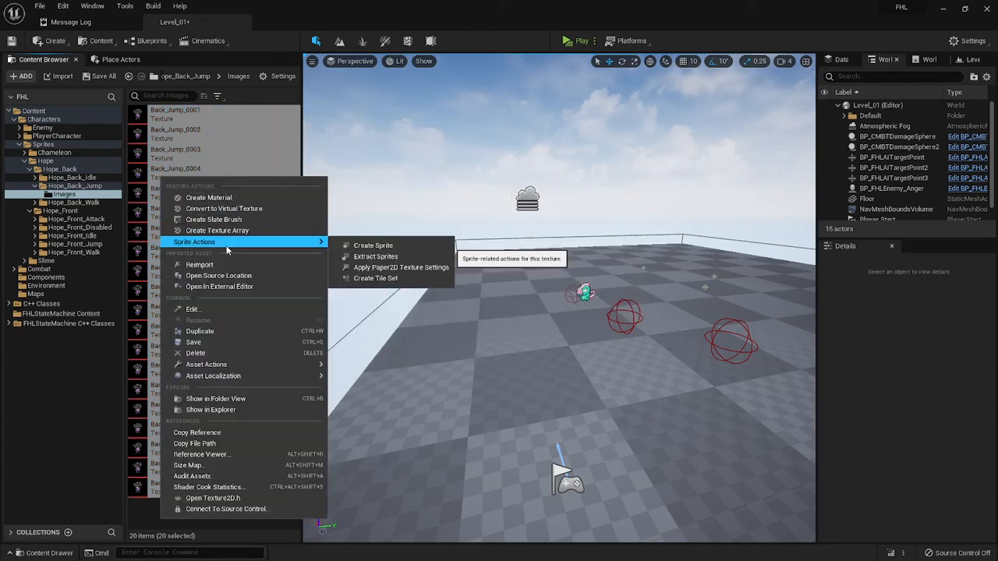
left_click(401, 267)
key("ctrl+s")
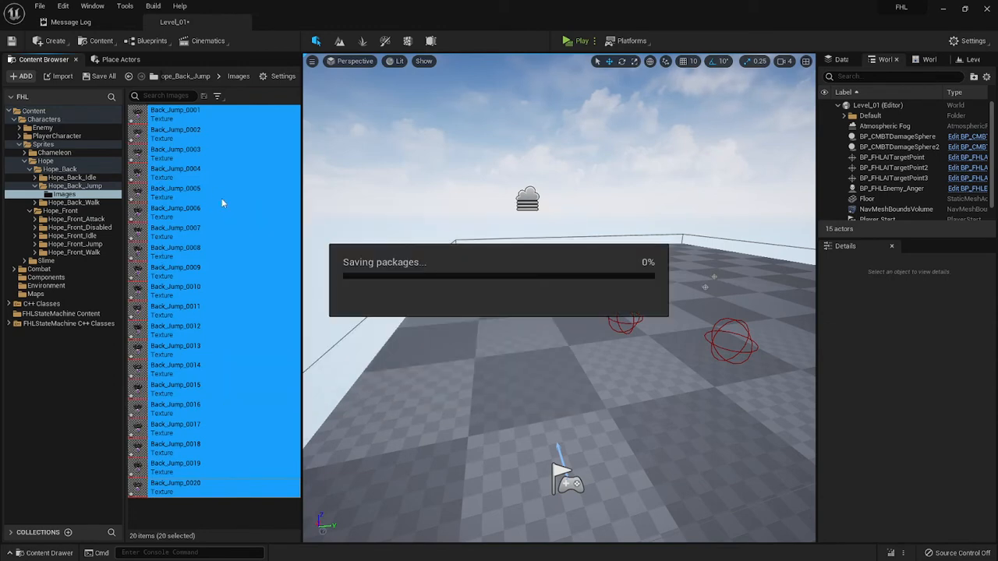
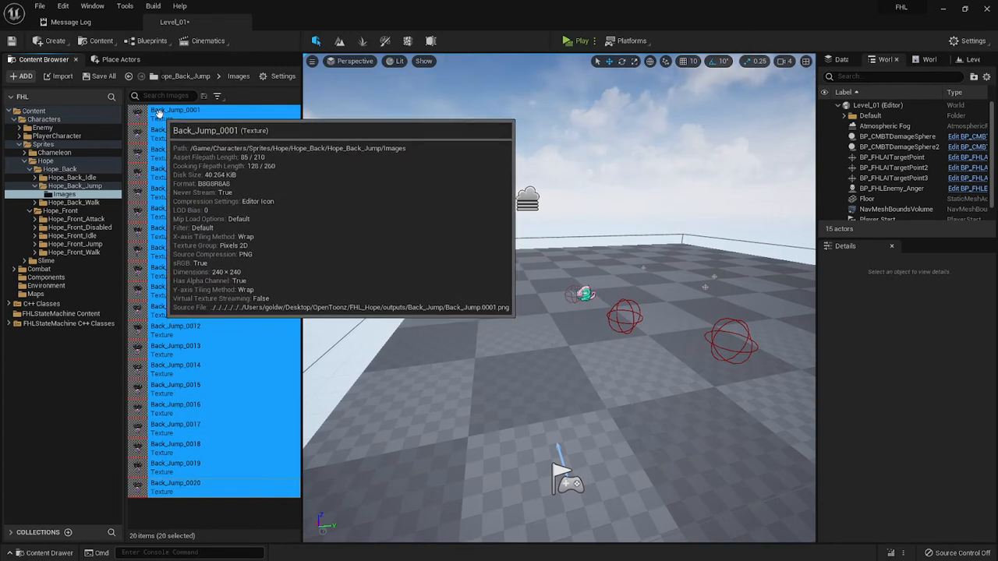
- Create sprites from the textures Back_Jump_0001 to Back_Jump_0020
right_click(159, 114)
mouse_move(228, 184)
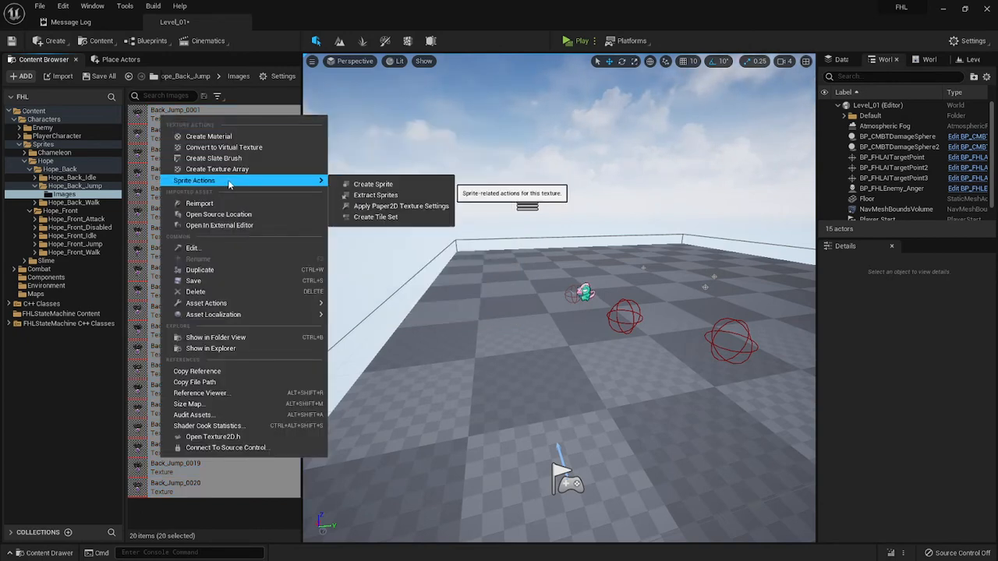
left_click(364, 189)
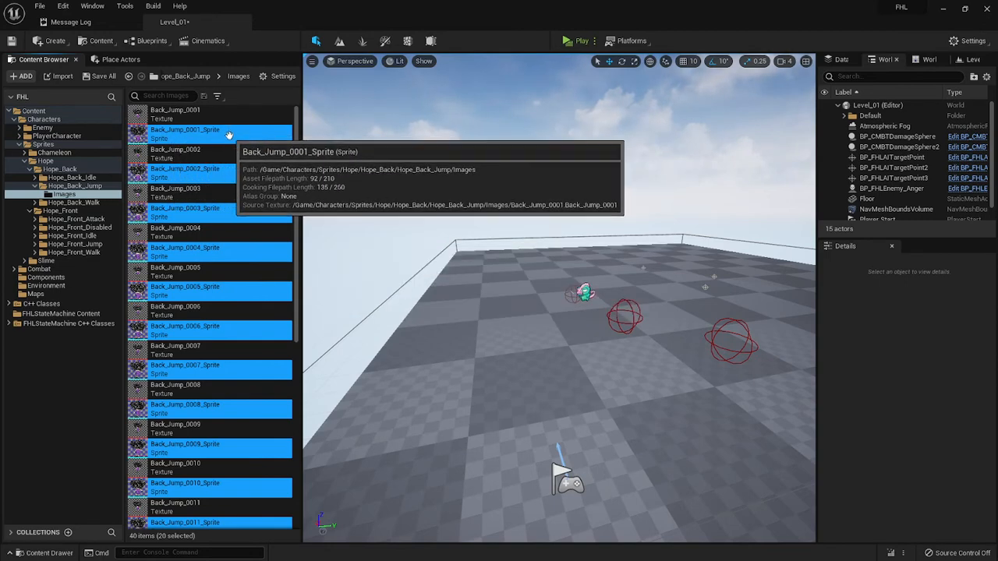
- Create a flipbook from the selected Back_Jump sprites and name it PF_Hope_Back_Jump
right_click(191, 130)
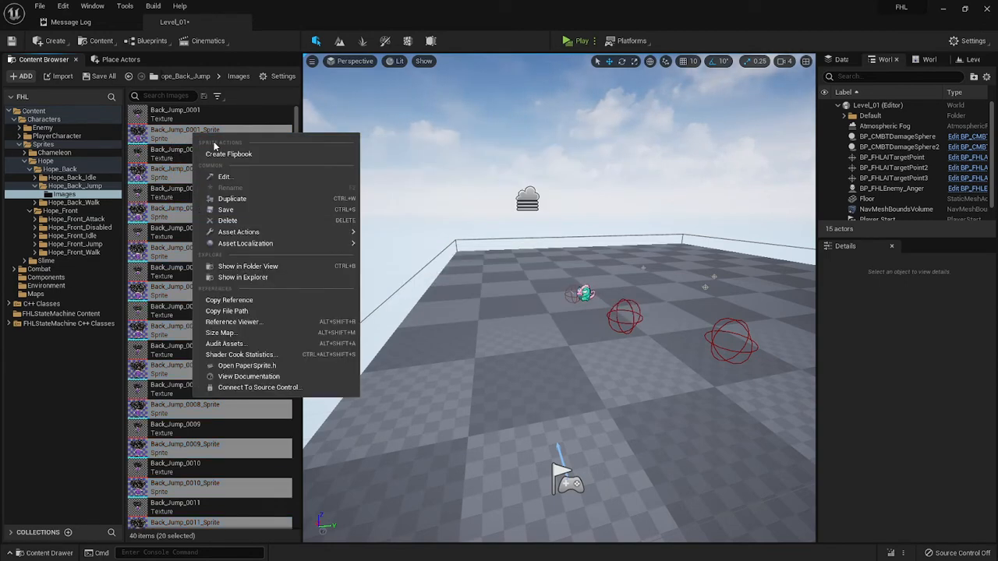
left_click(267, 156)
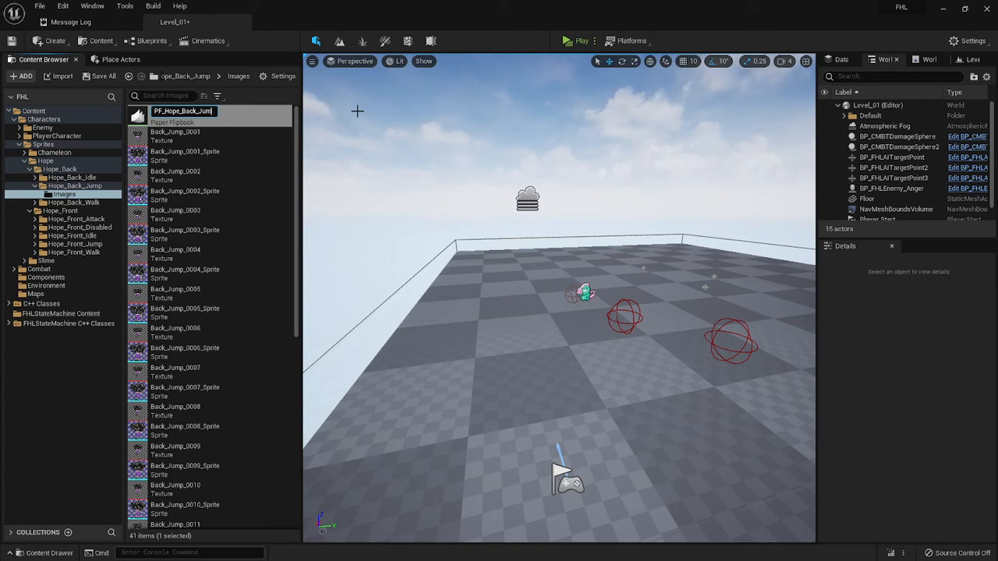
key("Return")
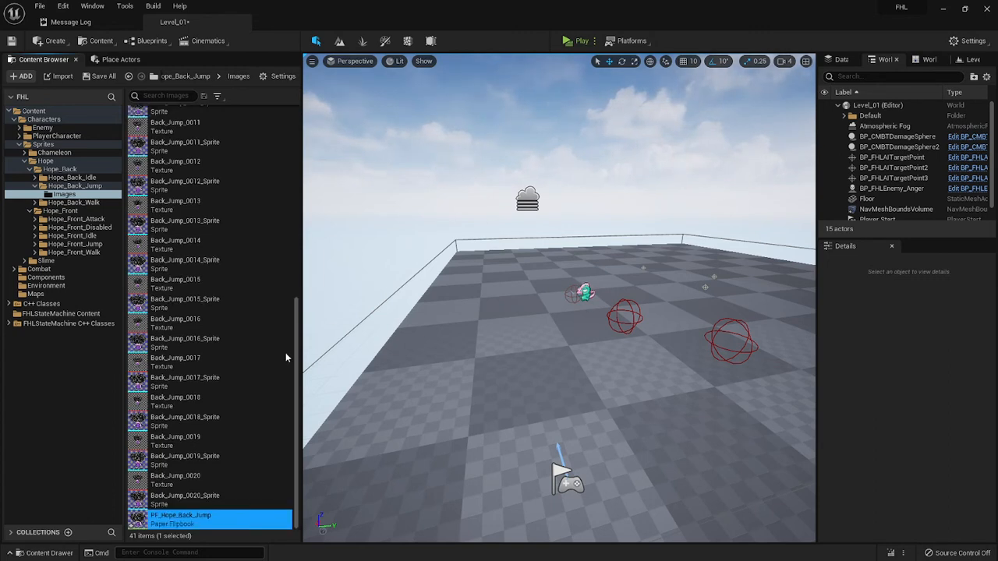
- Move the PF_Hope_Back_Jump flipbook from the Images folder into the Hope_Back_Jump folder and open that folder
left_click_drag(176, 518, 79, 189)
left_click(99, 205)
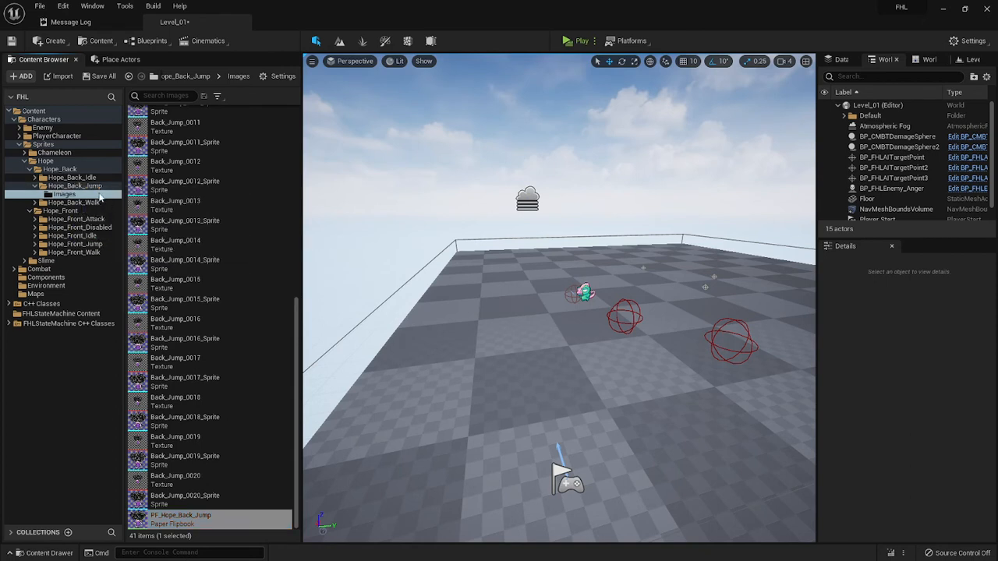
left_click(87, 185)
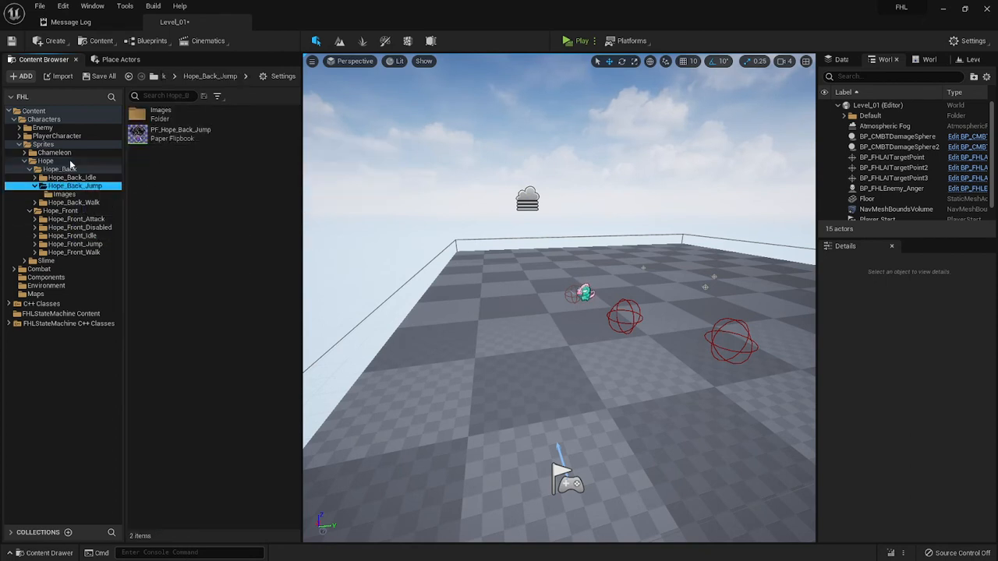
- Check the contents of the Hope_Back_Idle folder against Hope_Back_Jump and save the level
left_click(72, 171)
left_click_drag(86, 178, 84, 181)
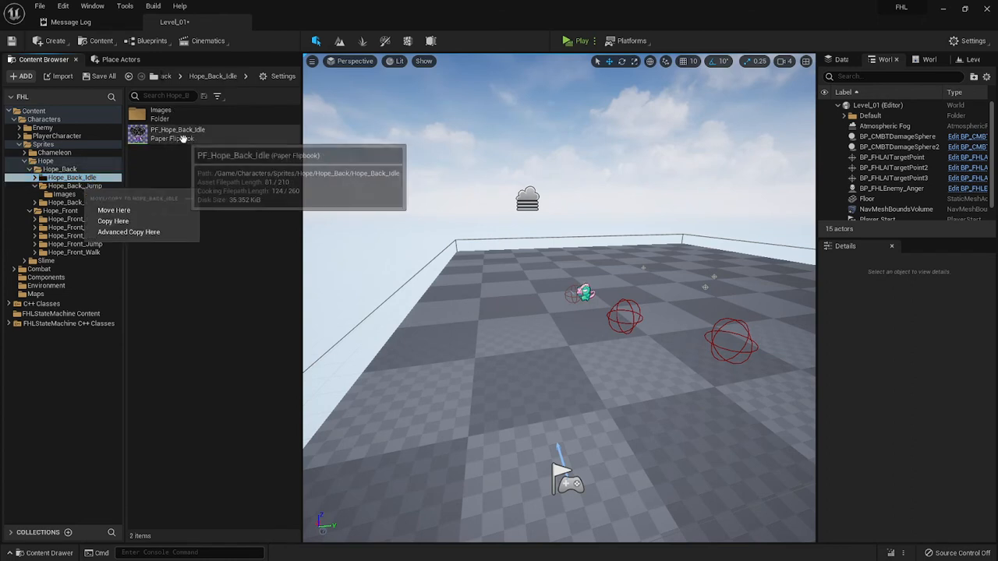
left_click(170, 164)
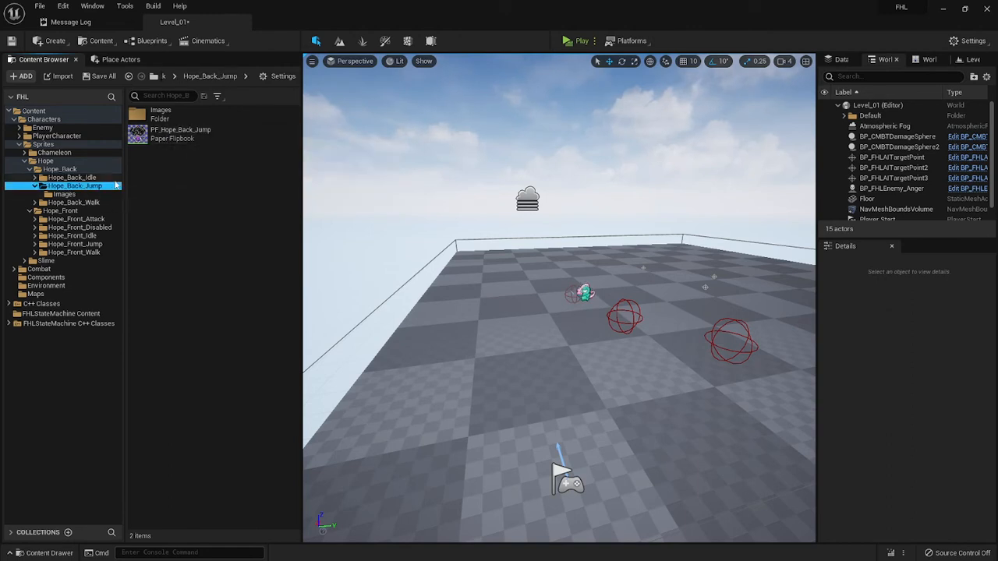
left_click(41, 179)
left_click(36, 178)
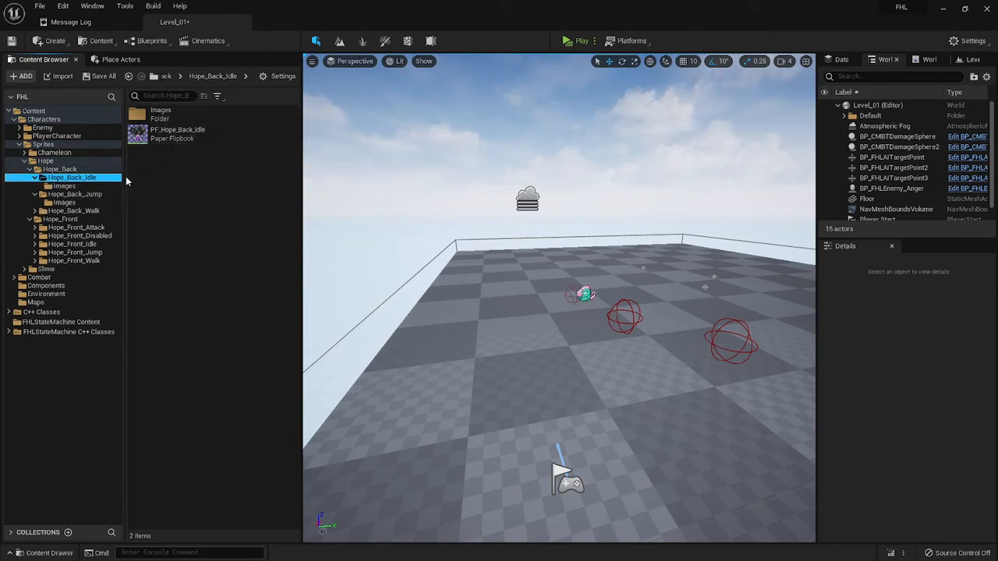
key("ctrl+s")
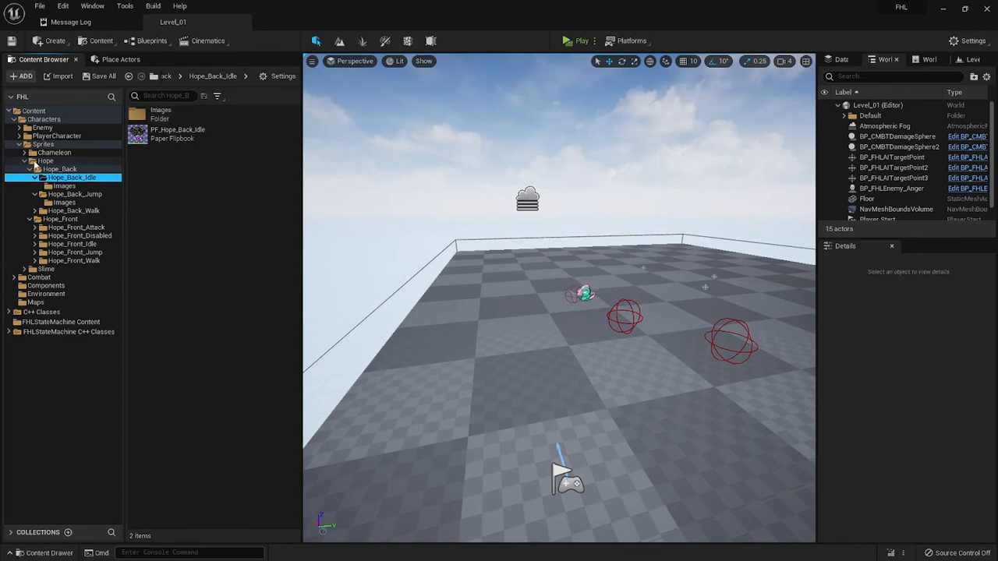
- Open the BP_FHLPlayer blueprint from the PlayerCharacter folder and locate the movement input events in its Event Graph
left_click(49, 137)
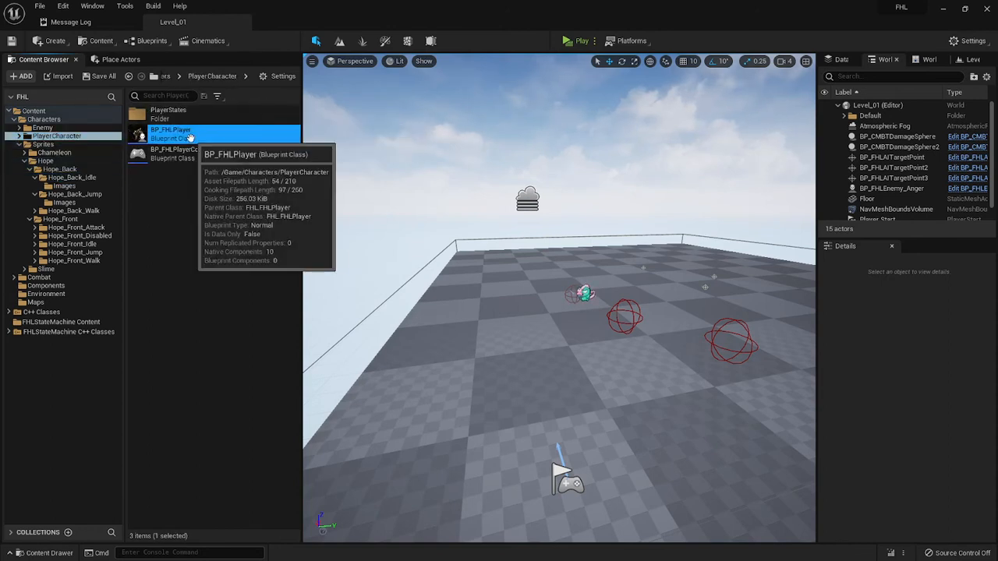
double_click(191, 139)
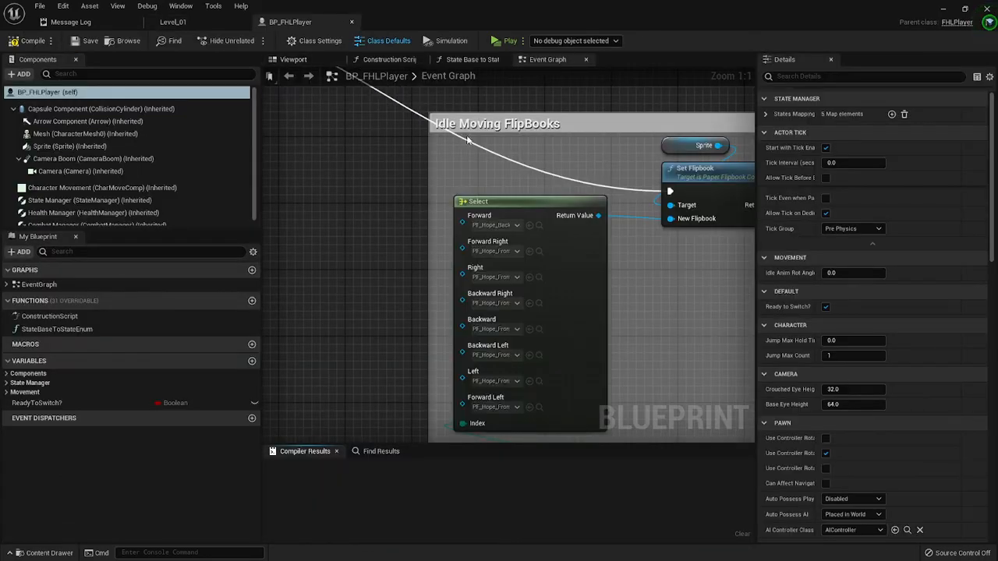
scroll(664, 324, "down", 5)
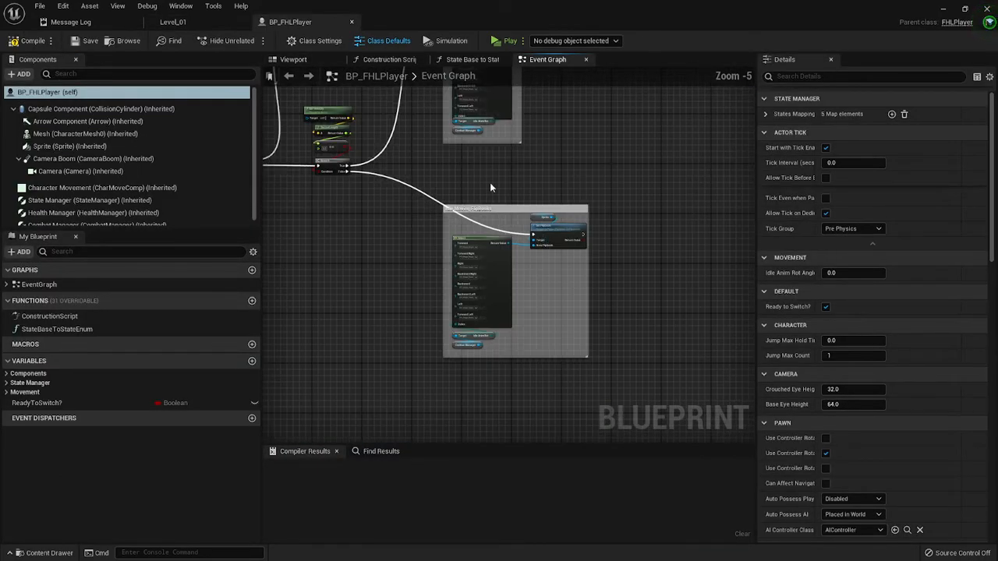
left_click_drag(669, 267, 717, 269)
scroll(452, 238, "up", 4)
left_click_drag(561, 245, 269, 212)
scroll(340, 221, "down", 3)
left_click_drag(562, 225, 741, 243)
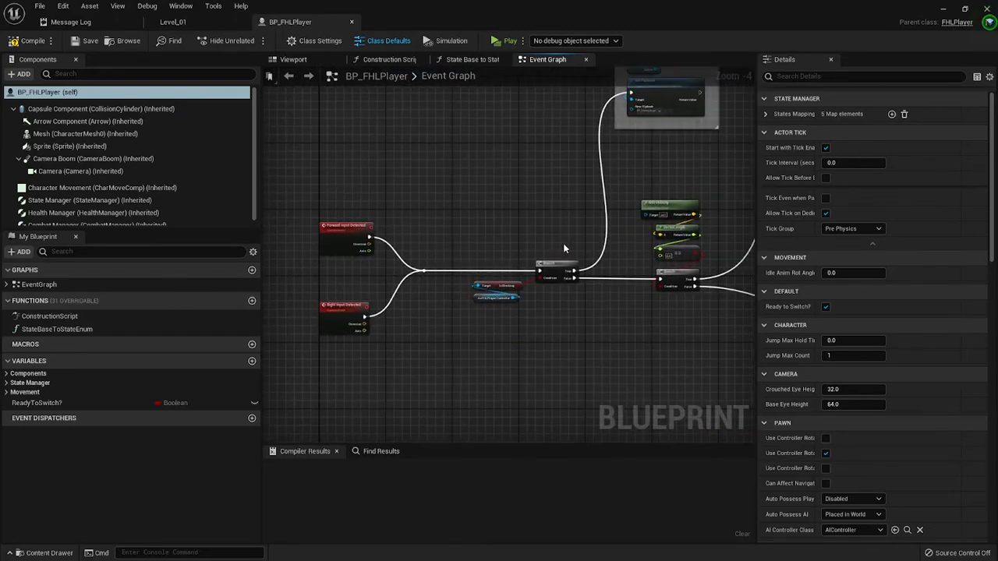
scroll(361, 243, "up", 2)
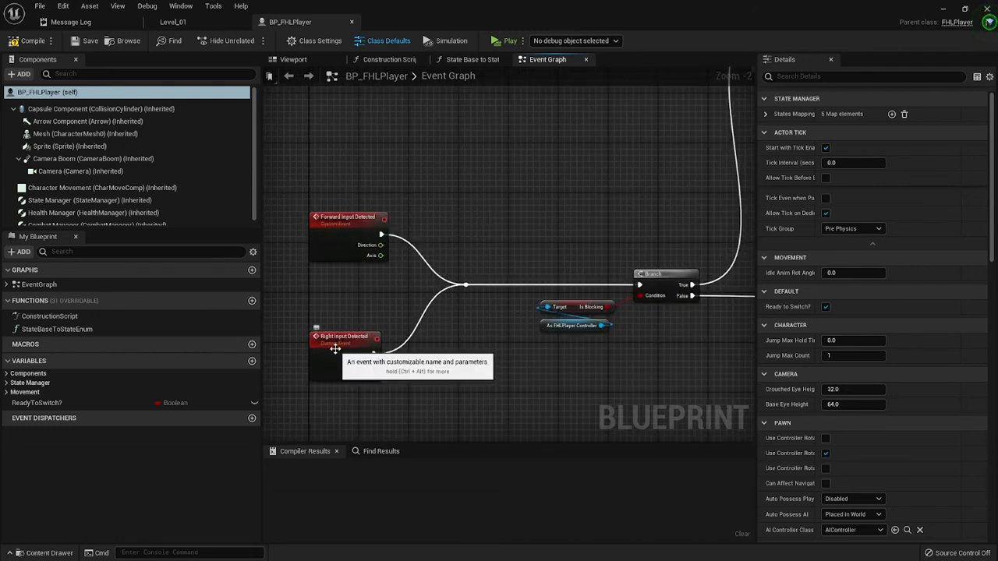
- Move the Right Input Detected event node closer to the Forward Input Detected event
left_click_drag(329, 350, 336, 328)
left_click_drag(555, 205, 533, 201)
scroll(595, 222, "down", 2)
left_click_drag(596, 221, 523, 223)
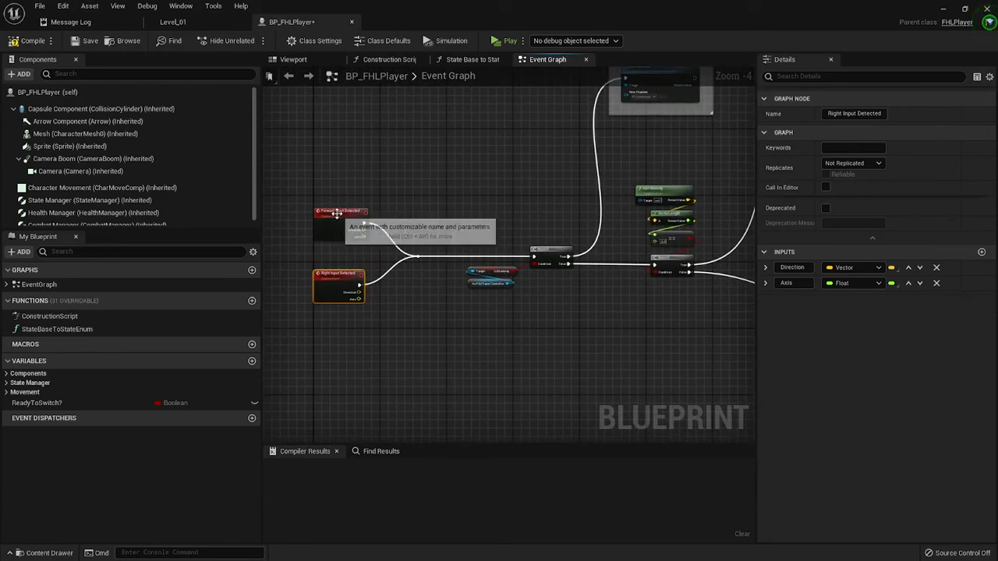
- Move the Idle Moving FlipBooks comment block closer to the Branch that follows the velocity check
scroll(335, 215, "up", 4)
scroll(416, 237, "down", 3)
scroll(394, 231, "up", 3)
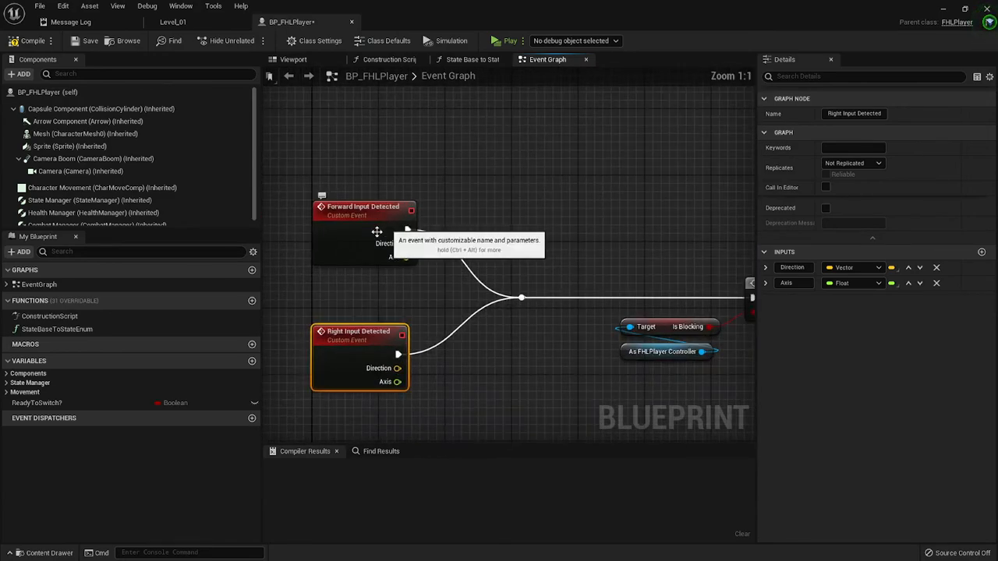
left_click_drag(419, 280, 342, 252)
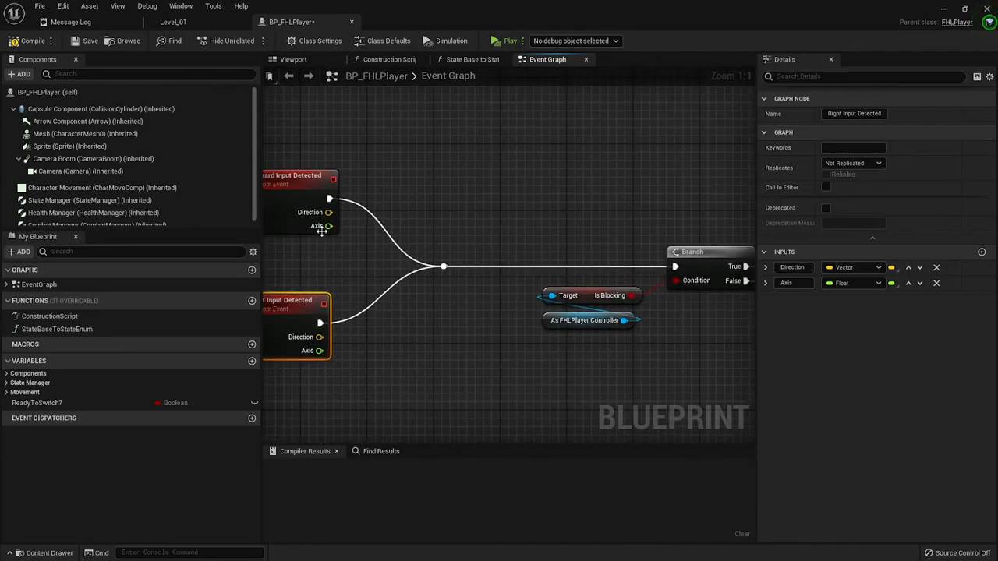
scroll(320, 226, "down", 4)
left_click_drag(670, 337, 416, 360)
left_click_drag(589, 322, 534, 301)
- Examine the Idle Blocking FlipBook block and how the Forward and Right Input Detected events feed the Branch
left_click_drag(322, 338, 404, 432)
scroll(425, 192, "up", 3)
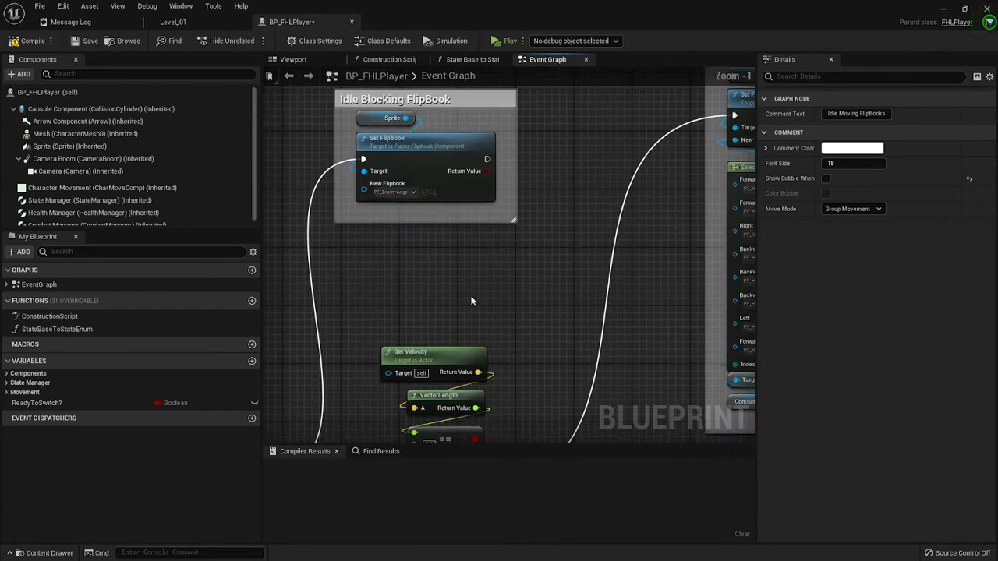
scroll(471, 301, "down", 4)
left_click_drag(432, 328, 552, 203)
scroll(409, 224, "up", 4)
scroll(607, 215, "down", 3)
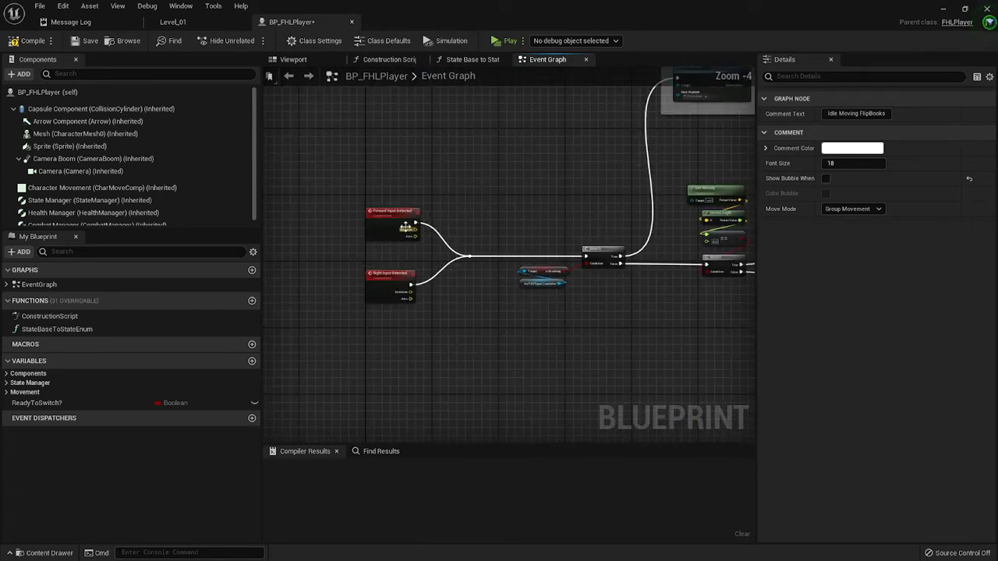
scroll(406, 227, "up", 2)
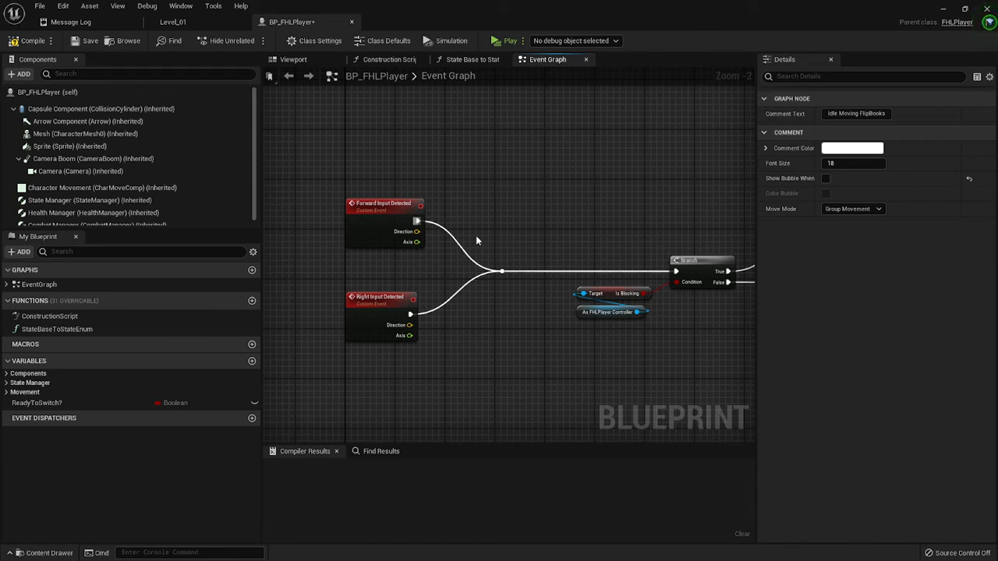
left_click_drag(537, 360, 519, 295)
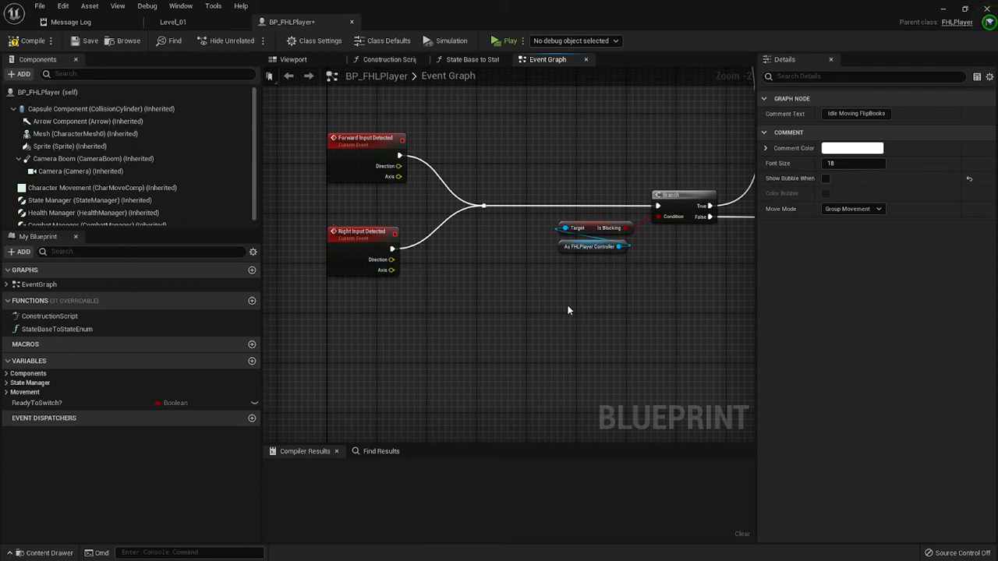
left_click_drag(624, 319, 583, 354)
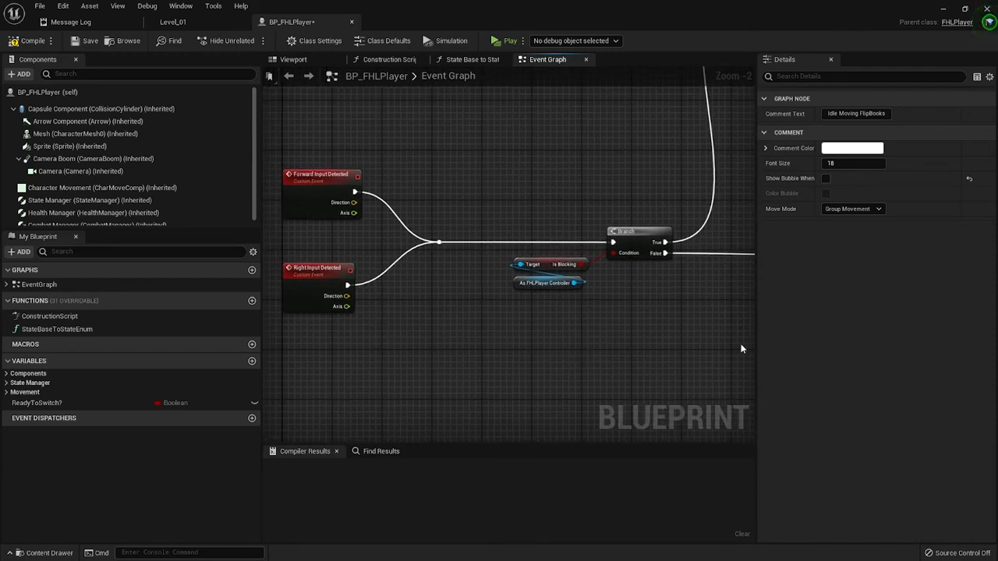
- Examine the Is Blocking and velocity Branches and the idle moving and not-moving flipbook blocks they lead to
scroll(412, 381, "down", 3)
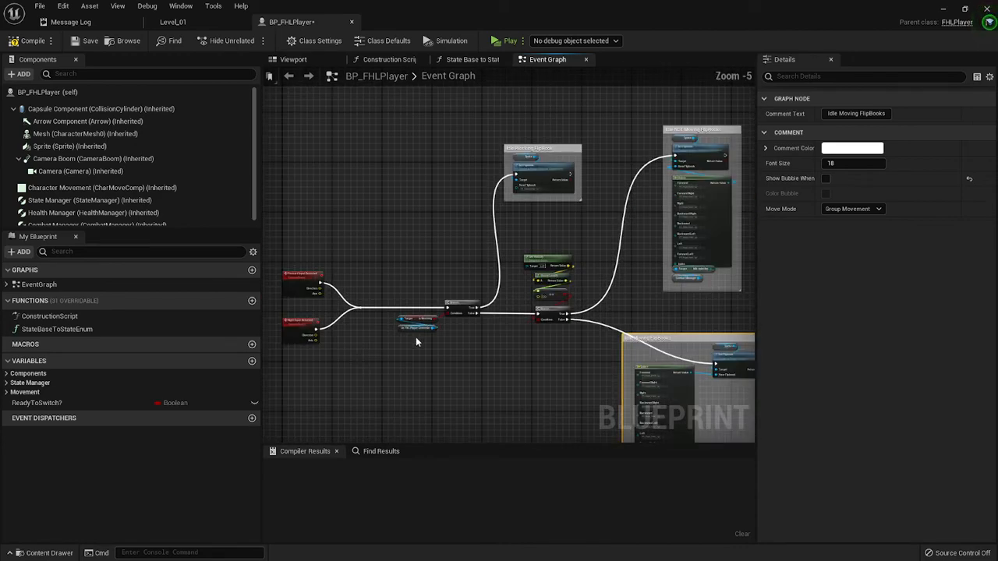
left_click_drag(368, 313, 436, 322)
scroll(352, 307, "up", 3)
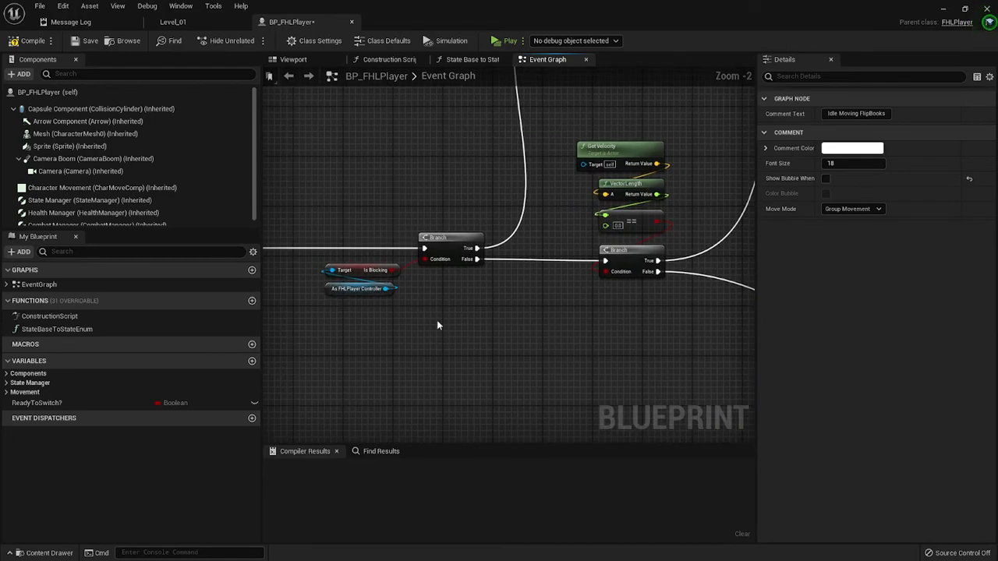
scroll(410, 281, "down", 2)
scroll(506, 350, "up", 3)
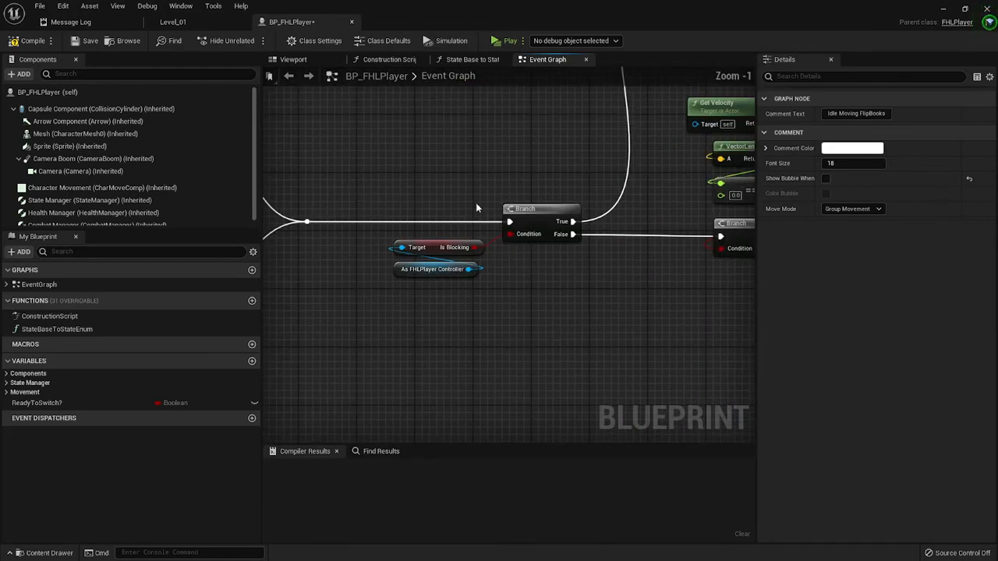
left_click_drag(660, 331, 568, 383)
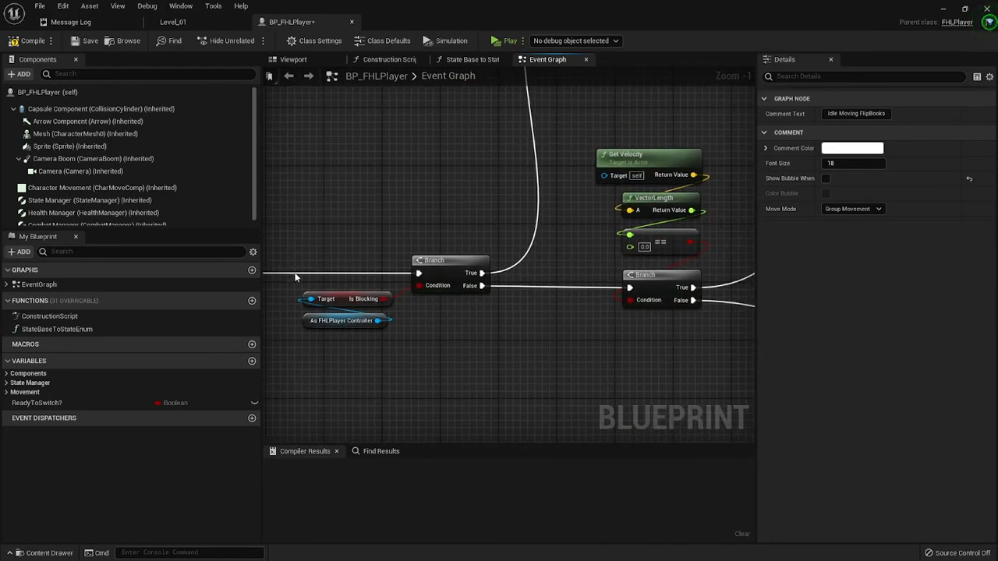
scroll(383, 317, "down", 4)
scroll(383, 316, "up", 1)
left_click_drag(579, 339, 400, 203)
left_click_drag(392, 287, 511, 206)
scroll(364, 156, "up", 2)
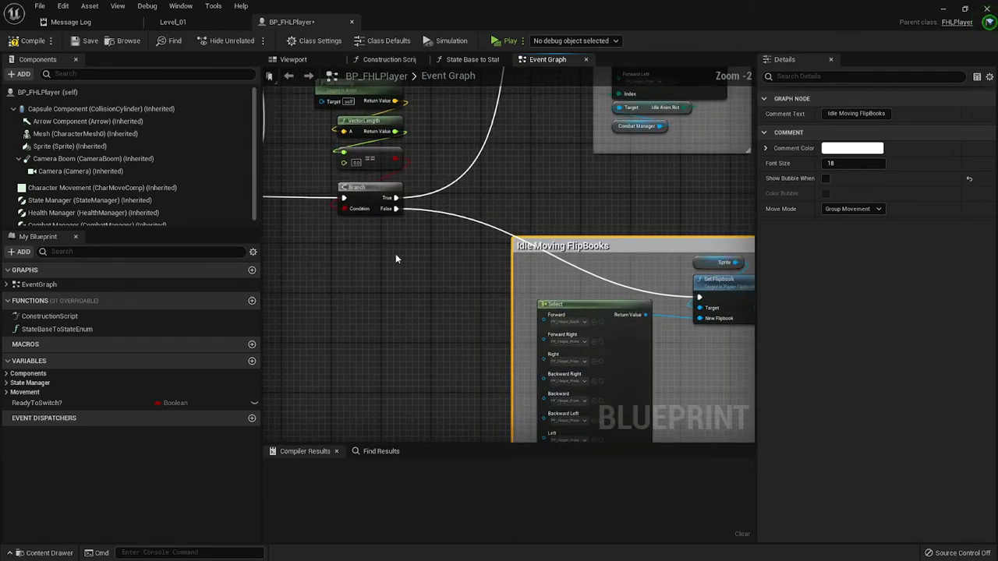
left_click_drag(416, 278, 490, 354)
left_click_drag(639, 387, 559, 300)
left_click_drag(694, 363, 645, 362)
- Examine the On State Changed Delegate event and the State Base to State Enum conversion connected to it
scroll(646, 362, "down", 4)
scroll(560, 191, "up", 2)
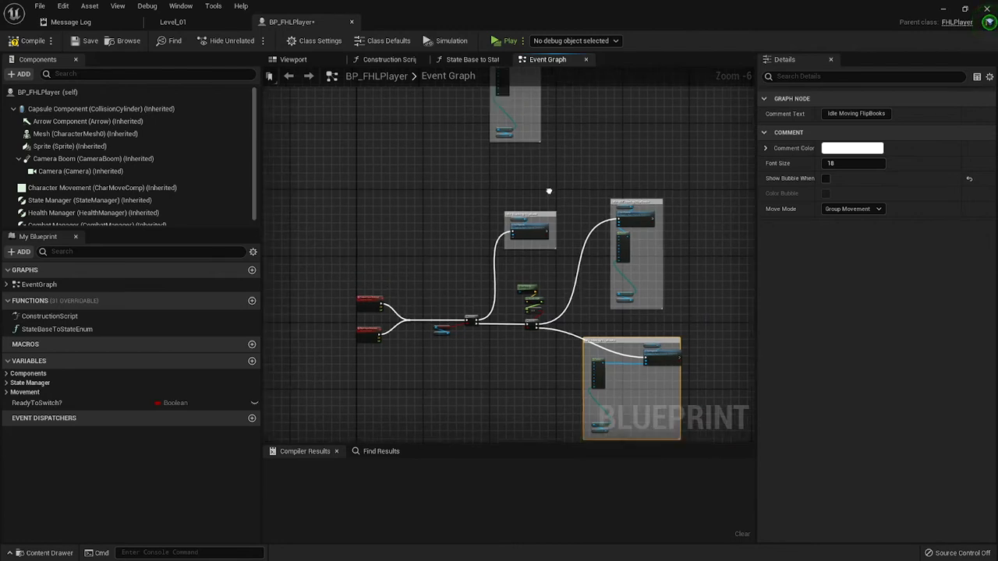
scroll(411, 193, "up", 2)
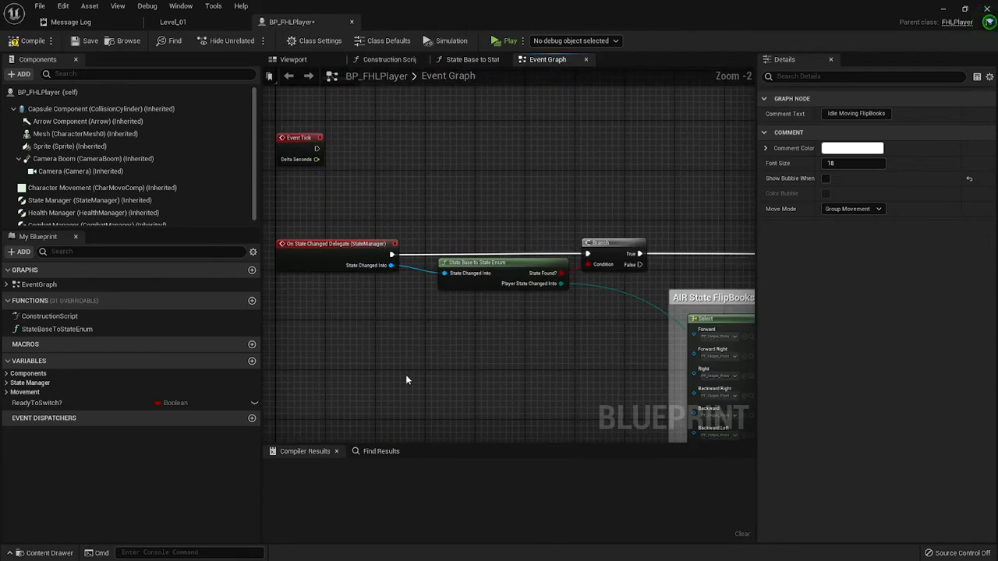
left_click_drag(431, 378, 442, 289)
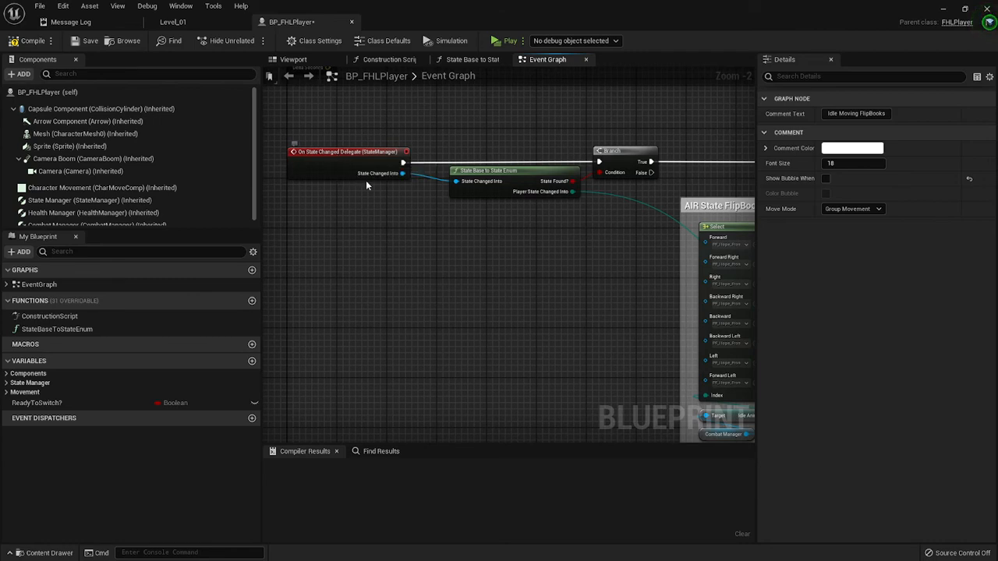
scroll(146, 202, "down", 1)
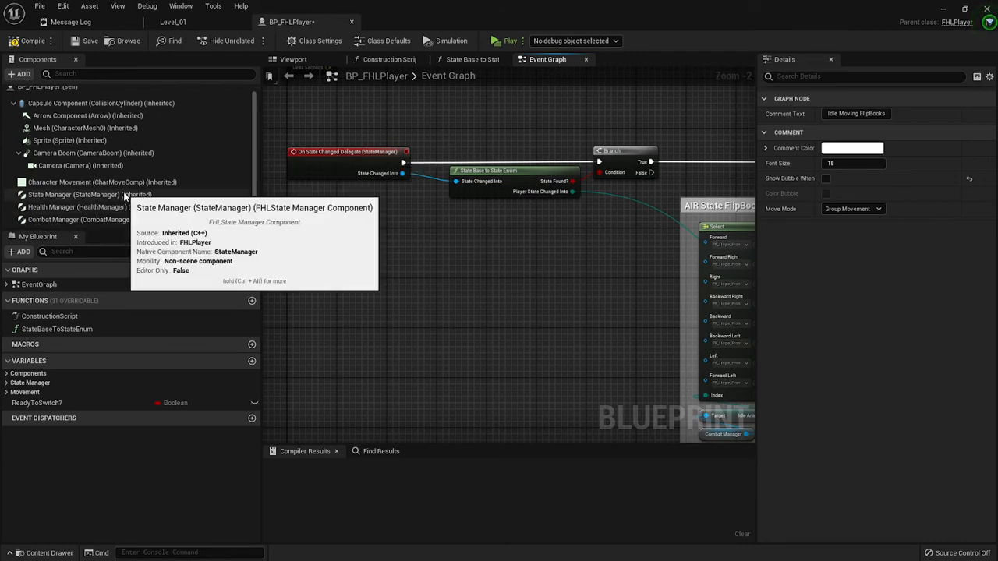
left_click(317, 164)
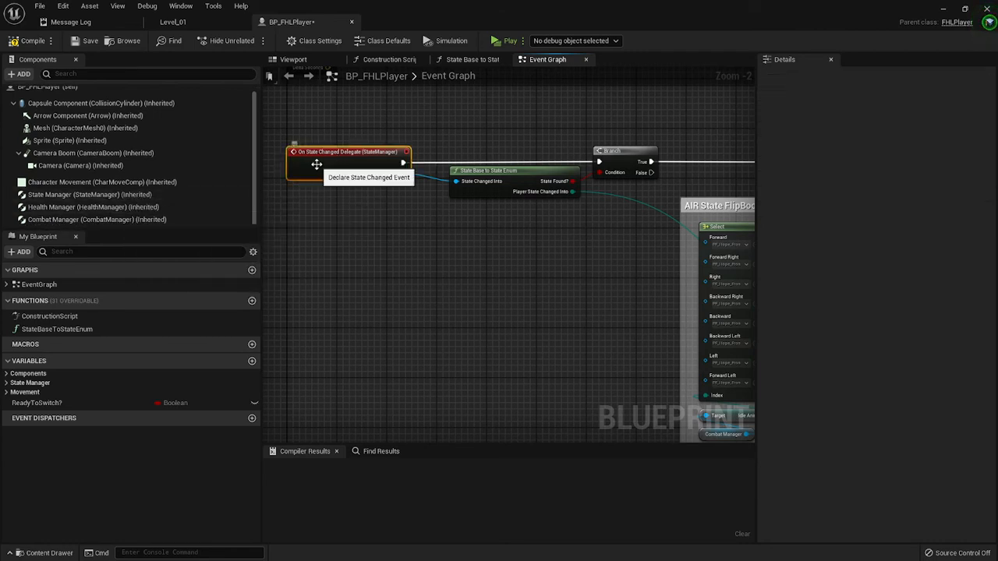
left_click_drag(535, 296, 518, 285)
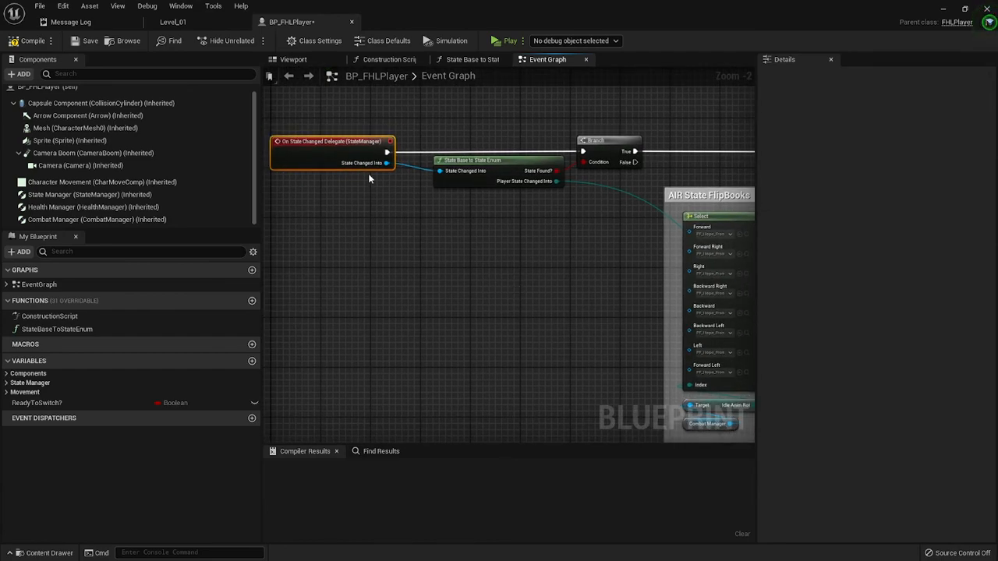
scroll(369, 177, "down", 2)
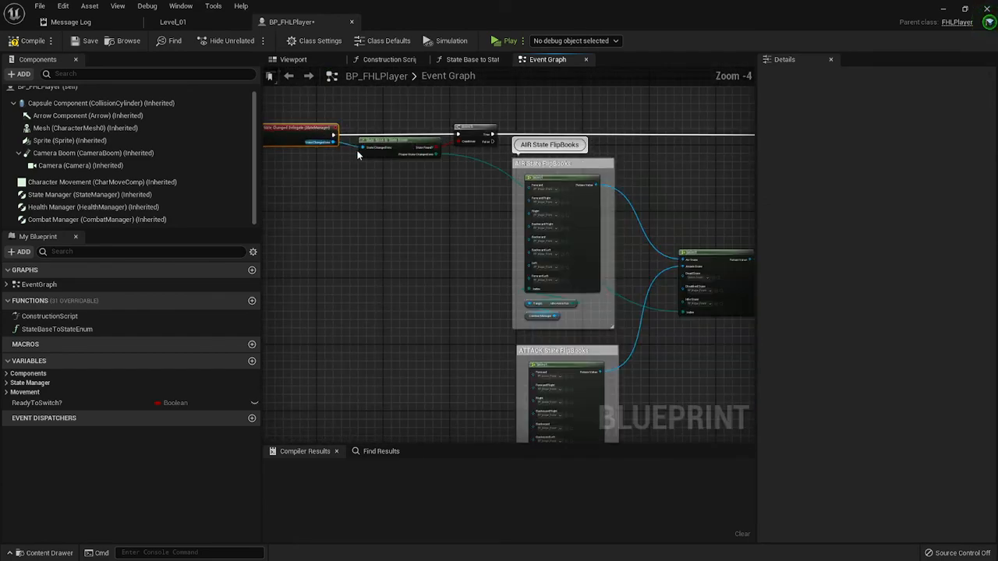
scroll(425, 232, "up", 3)
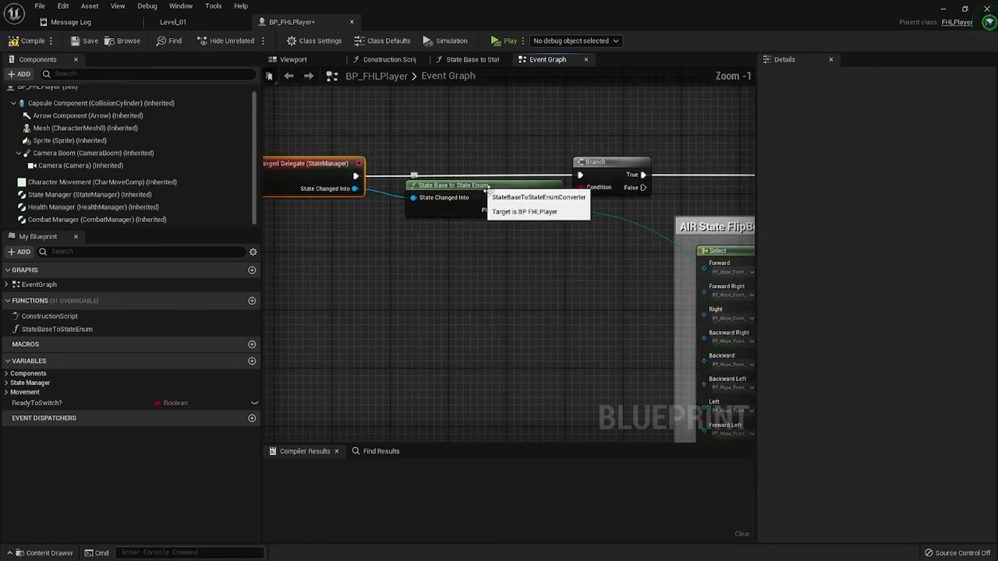
- Examine the AIR and ATTACK State FlipBooks selections and the state Select node feeding Set Flipbook
left_click_drag(616, 248, 310, 171)
scroll(402, 170, "down", 3)
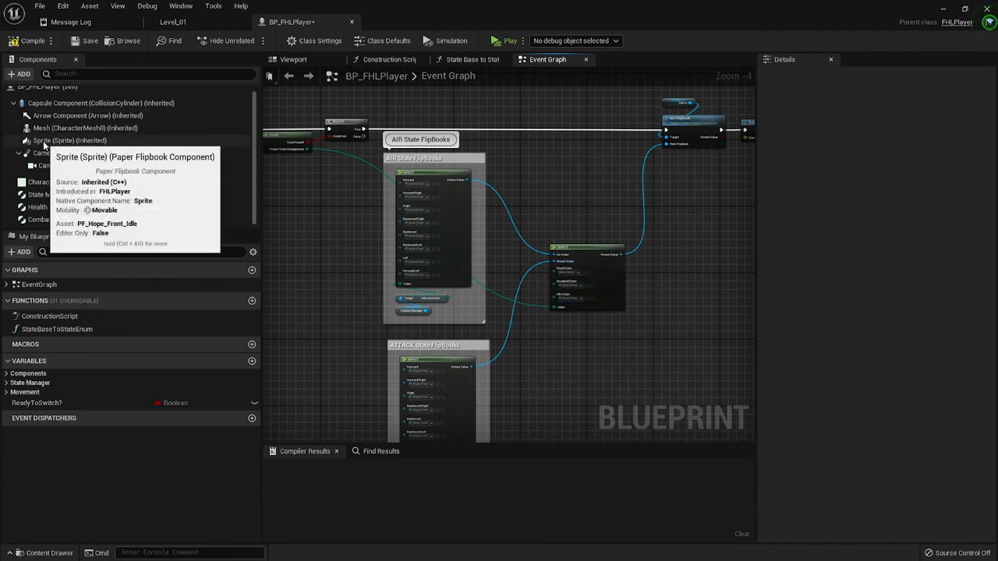
scroll(561, 290, "up", 2)
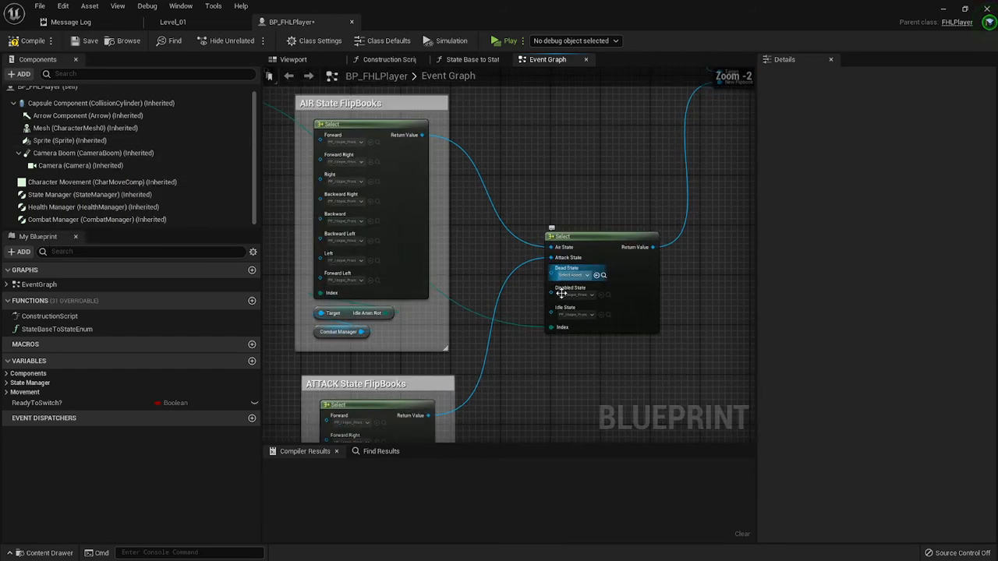
left_click_drag(518, 361, 610, 392)
scroll(448, 200, "down", 3)
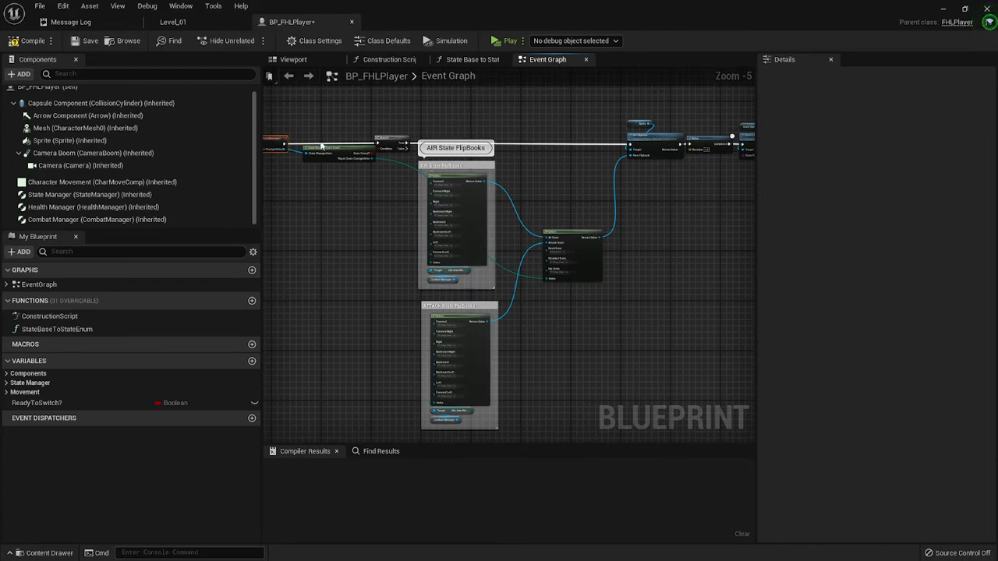
- Examine the state Select node's Air, Attack, Dead, Disabled and Idle State inputs and the flipbook selections wired into it
scroll(375, 156, "up", 2)
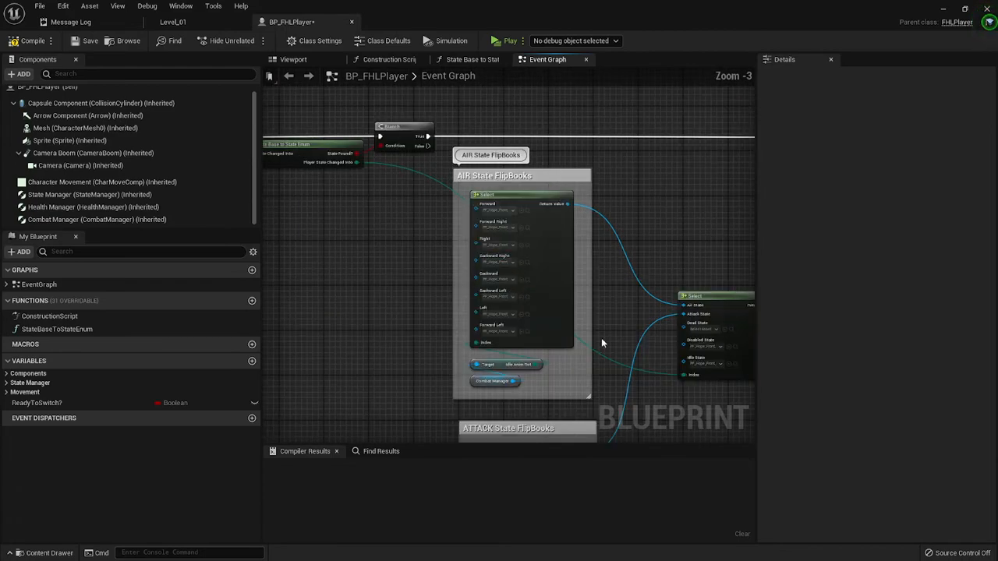
left_click_drag(602, 340, 520, 270)
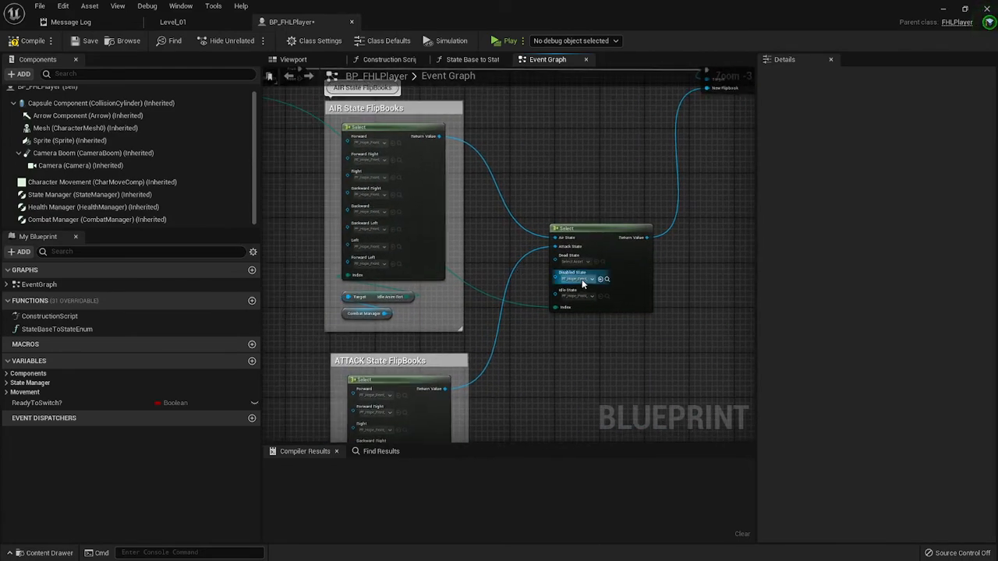
scroll(581, 279, "up", 3)
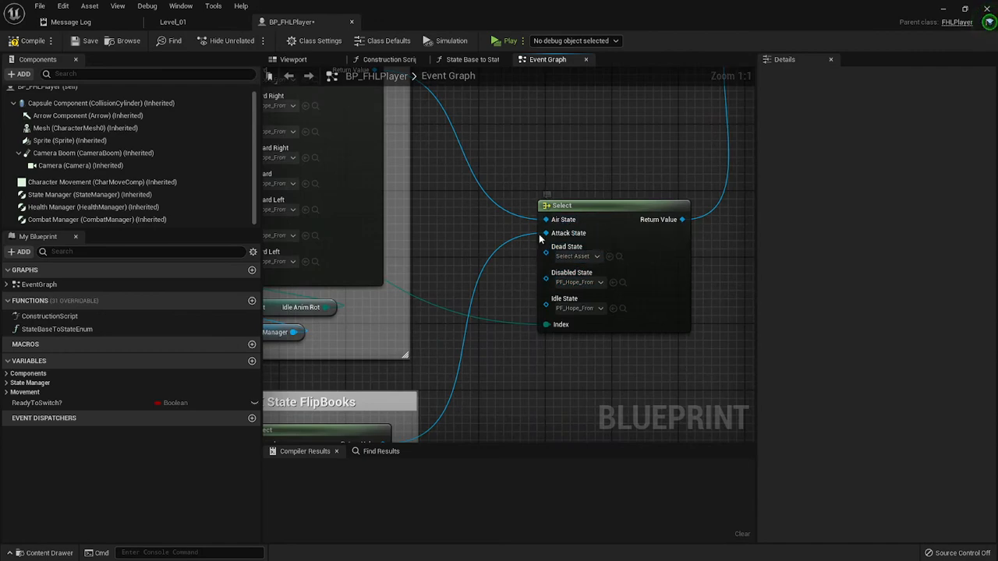
scroll(497, 189, "down", 5)
scroll(379, 147, "up", 5)
left_click_drag(443, 176, 527, 223)
left_click_drag(586, 312, 406, 252)
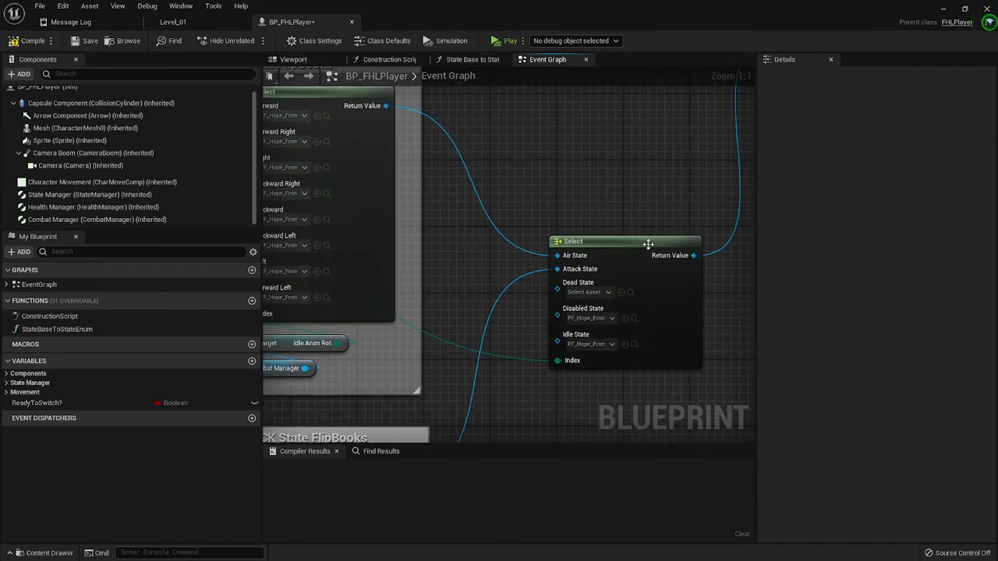
- Set the Forward flipbook of the AIR State FlipBooks Select node to PF_Hope_Back_Jump, and save and compile the blueprint
left_click_drag(486, 253, 619, 302)
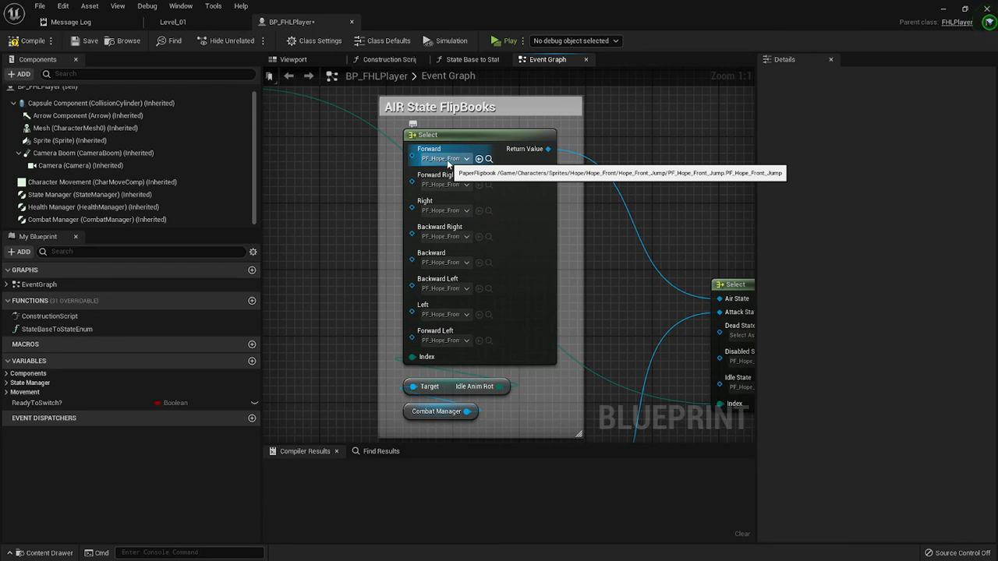
left_click(448, 161)
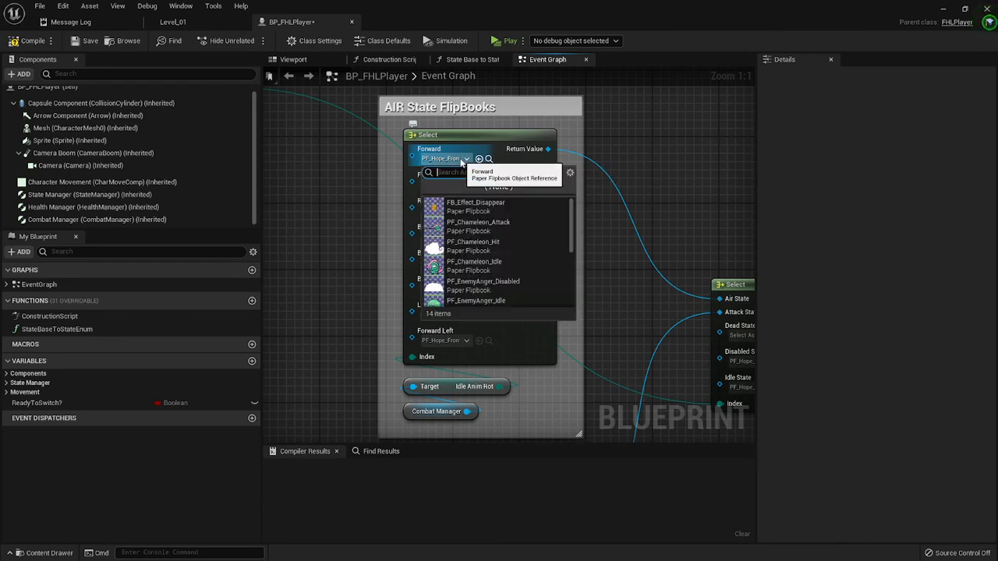
scroll(508, 264, "down", 3)
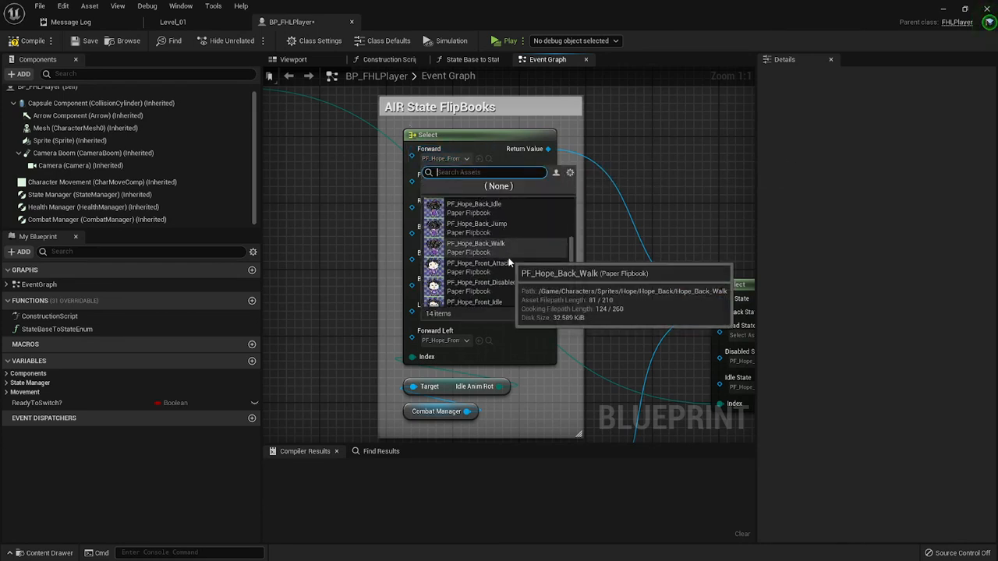
left_click(517, 223)
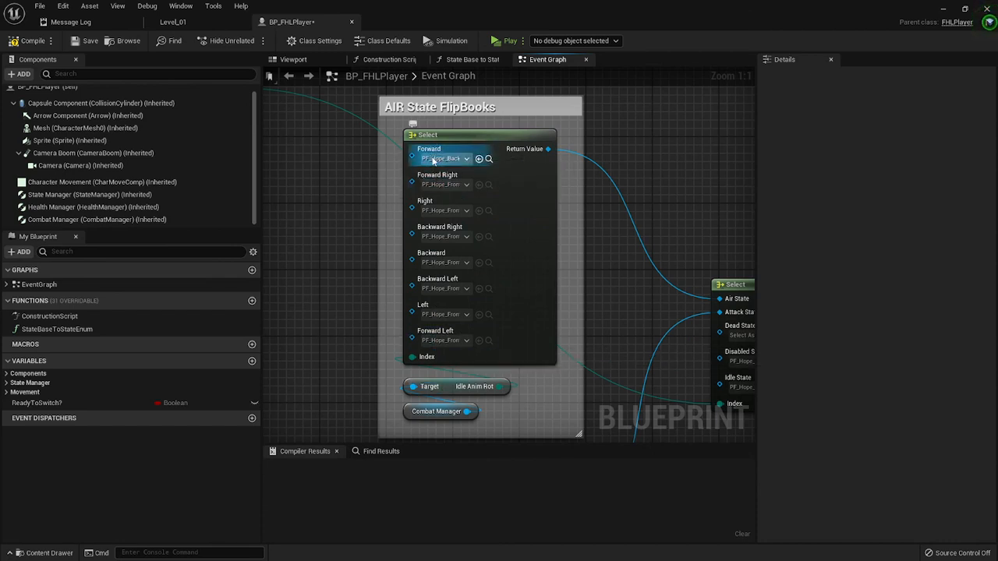
key("ctrl+s")
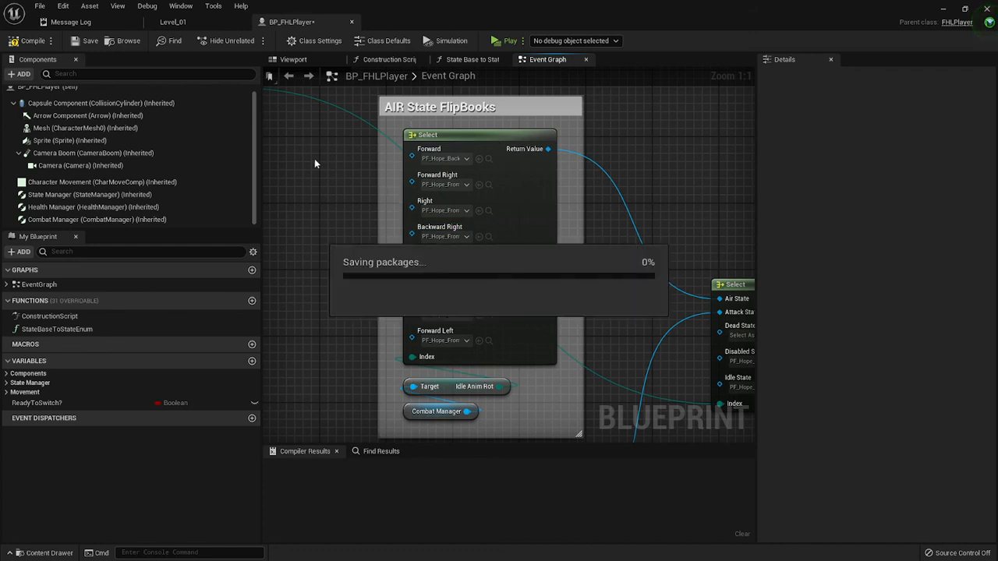
left_click(30, 41)
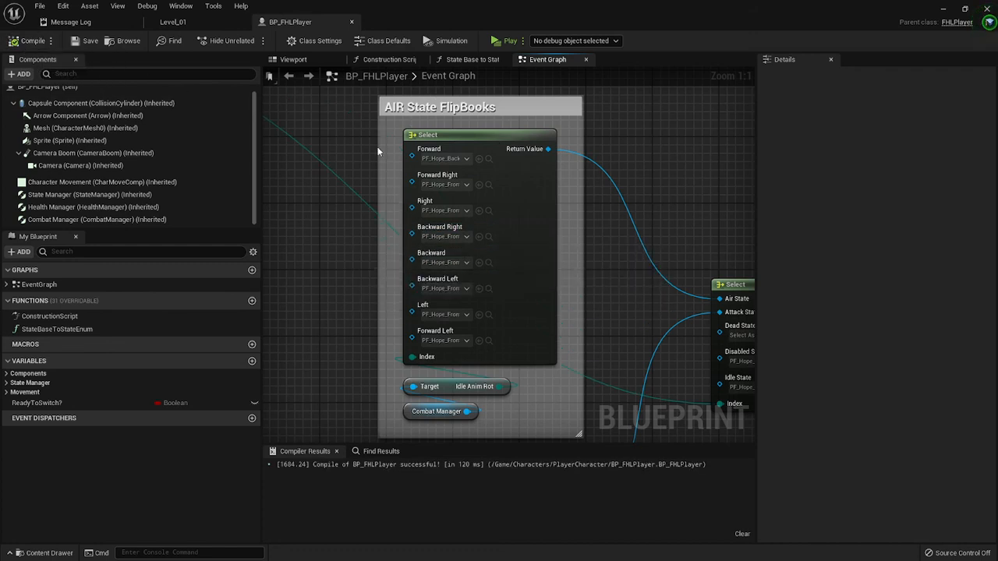
- Play the level and test the character's sideways walking and jumping in both directions
left_click(503, 41)
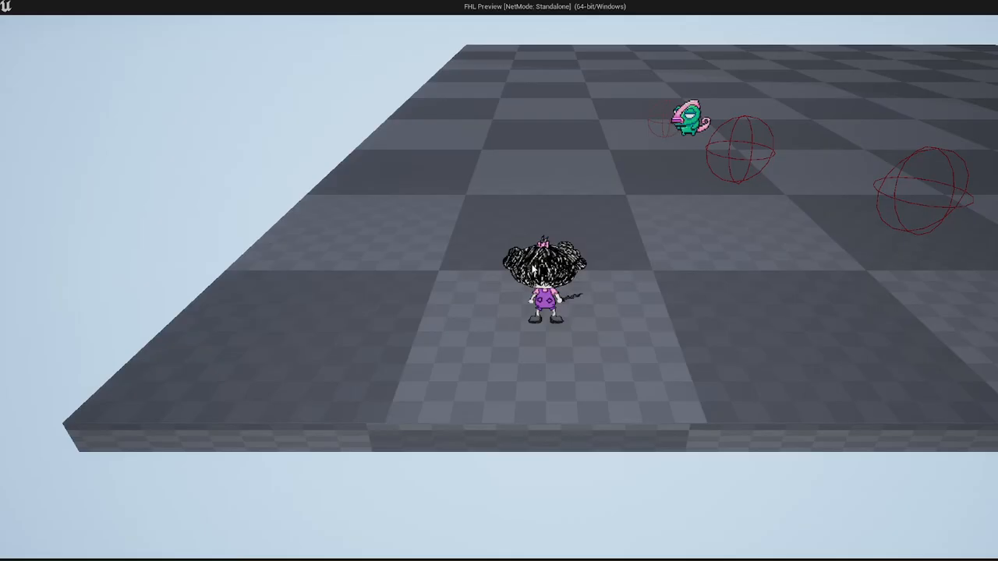
key("a")
key("a")
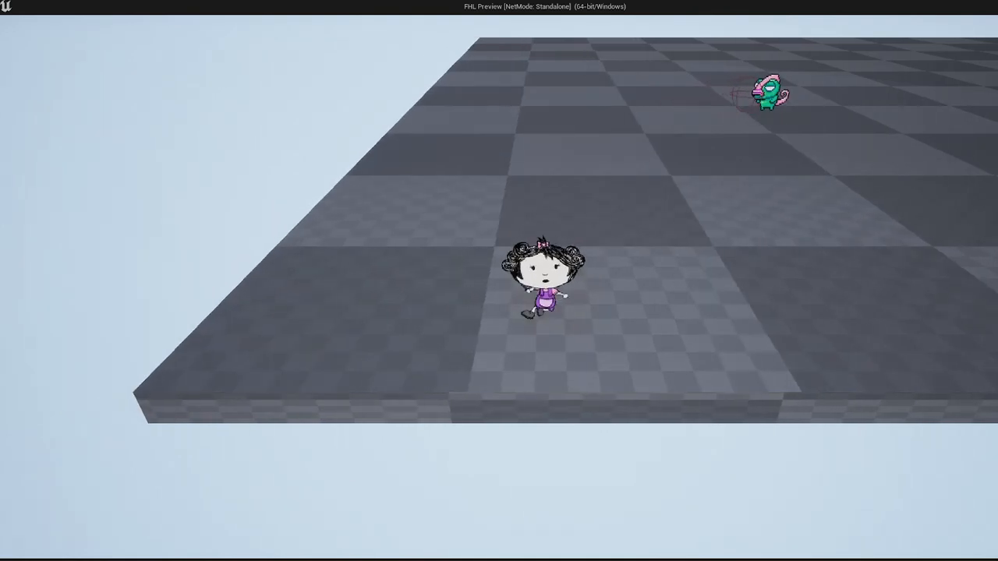
key("d")
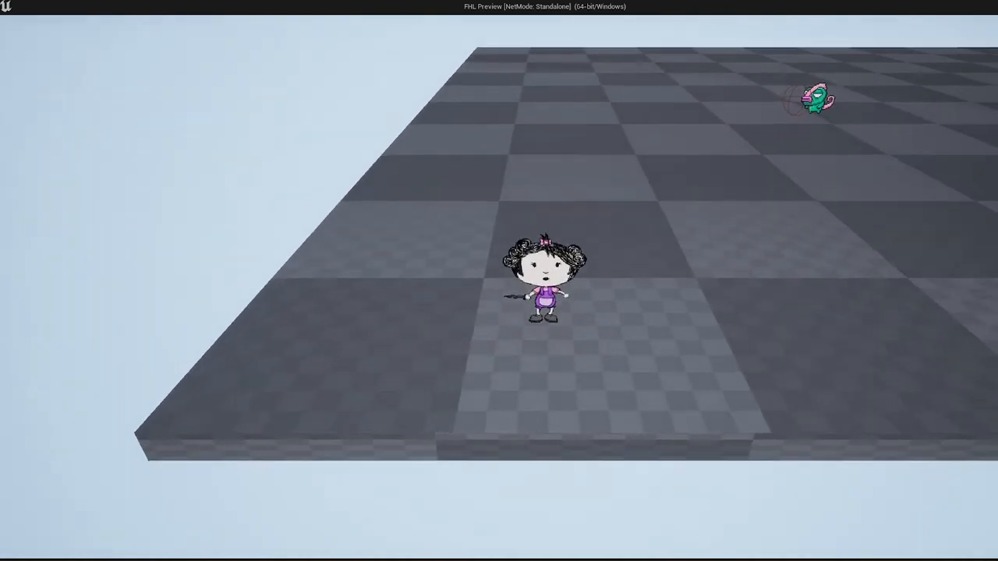
key("a")
key("d")
key("space")
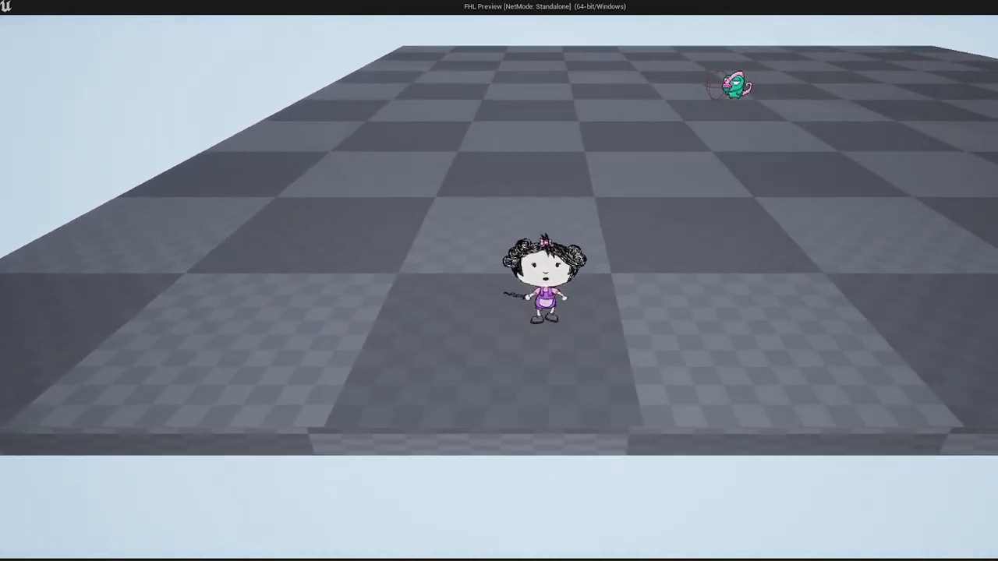
key("d")
key("space")
key("a")
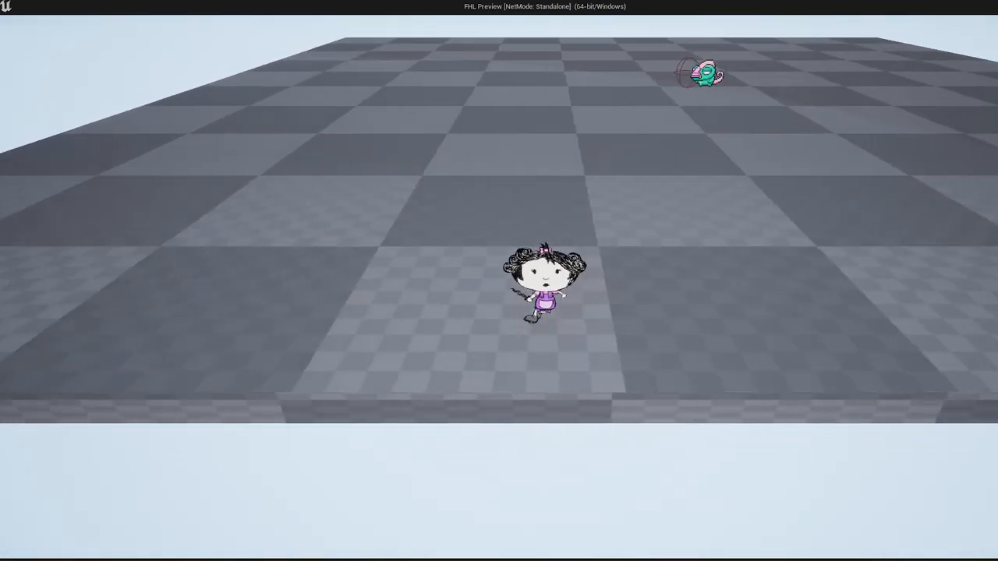
key("space")
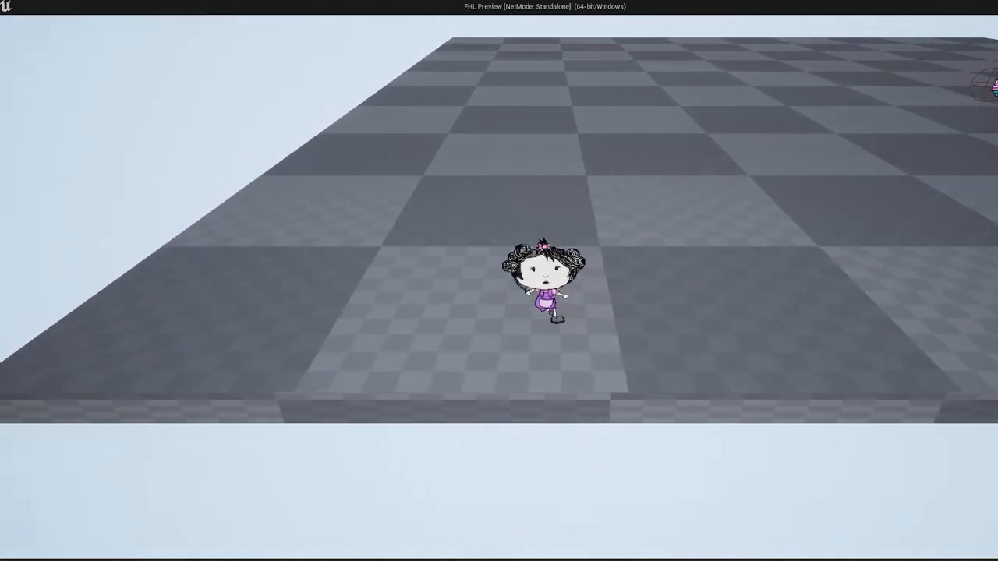
- Move the character in all four directions with a jump to check the front and back walking and jumping flipbooks
key("w")
key("d")
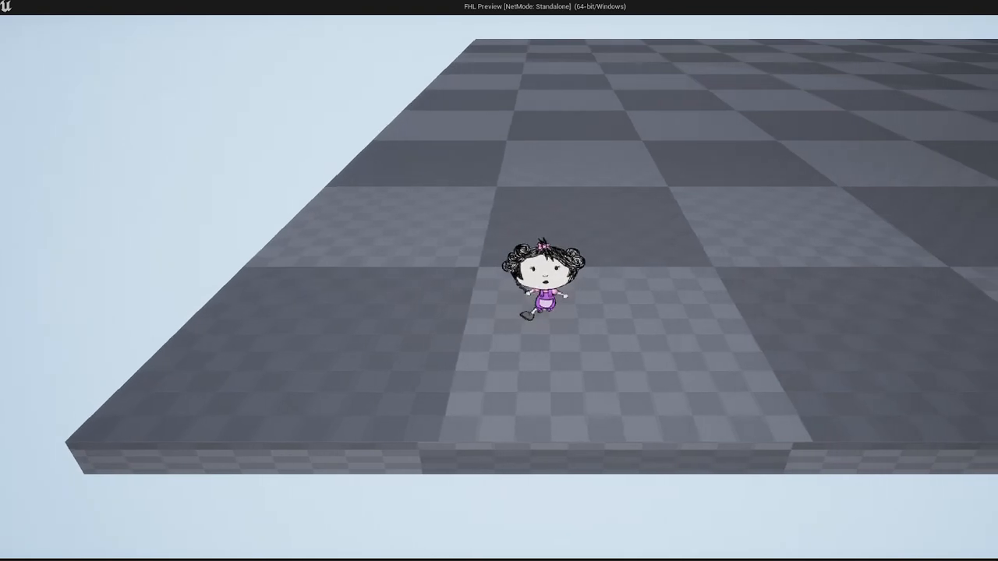
key("s")
key("a")
key("space")
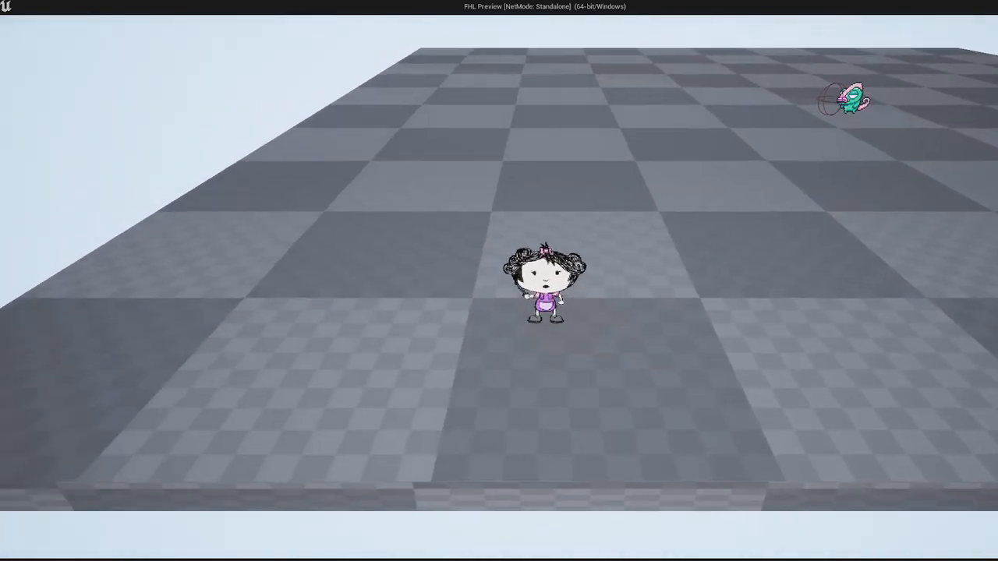
key("a")
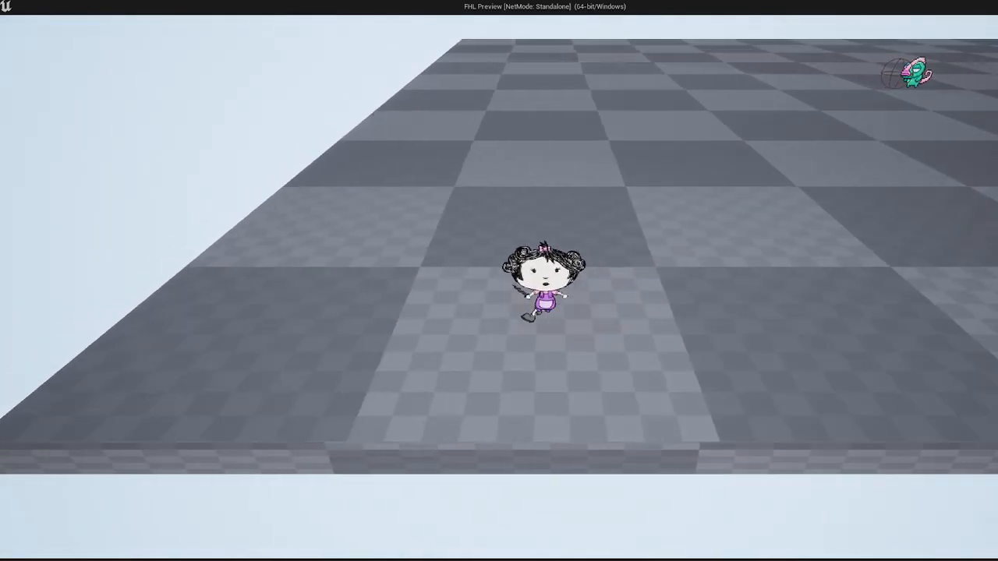
key("w")
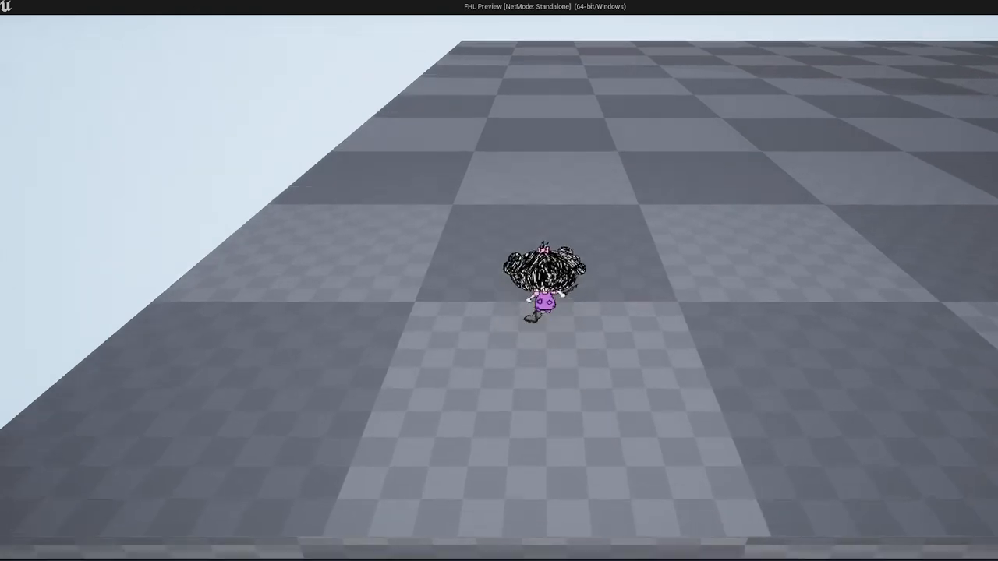
key("s")
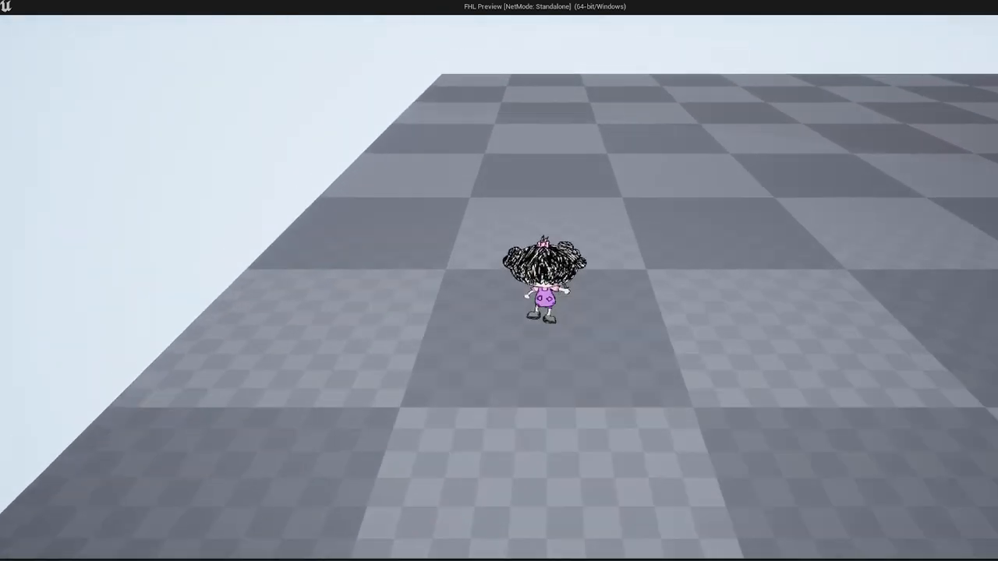
key("s")
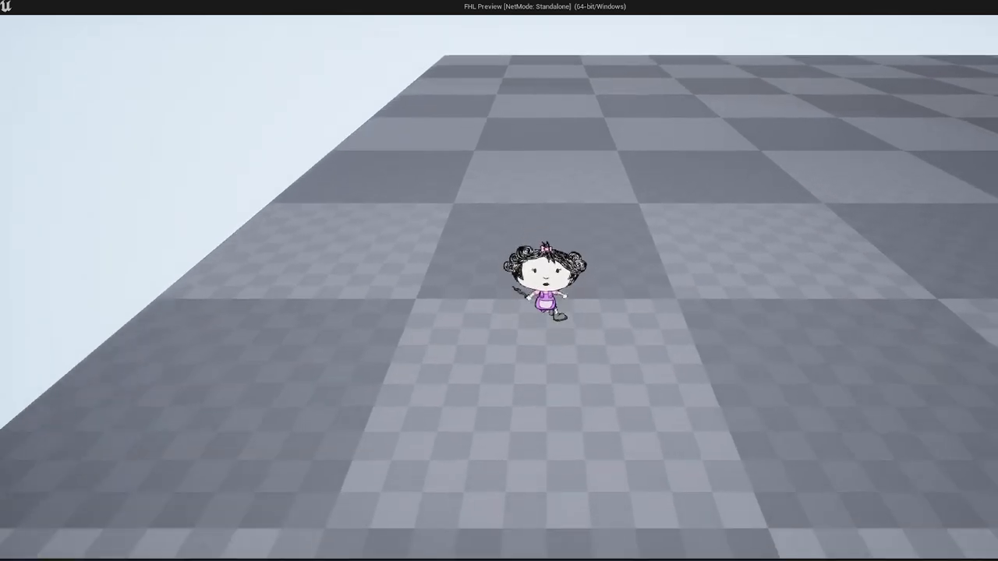
- Turn the character away from and toward the camera and to both sides, and test an attack facing right
key("w")
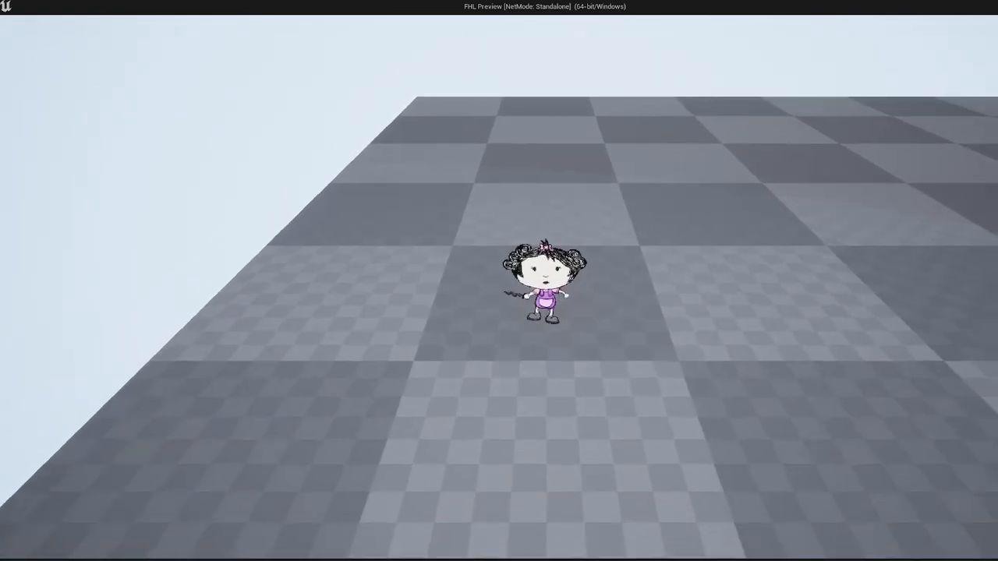
key("s")
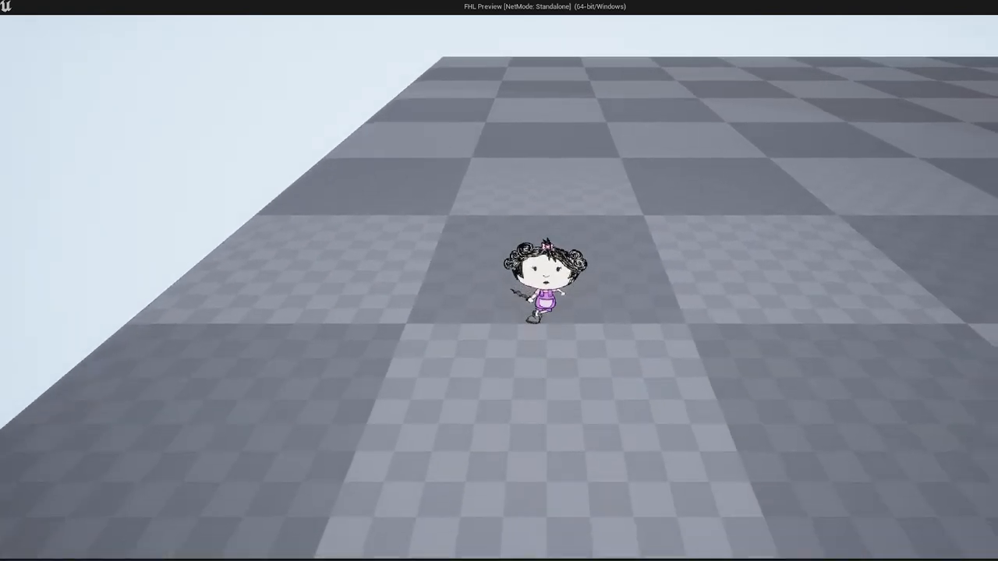
key("s")
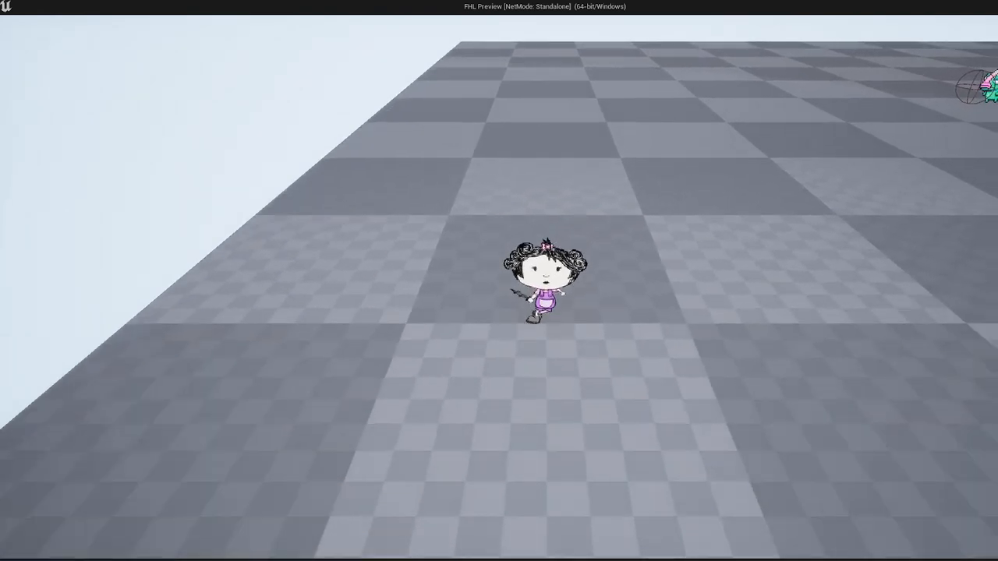
key("w")
key("a")
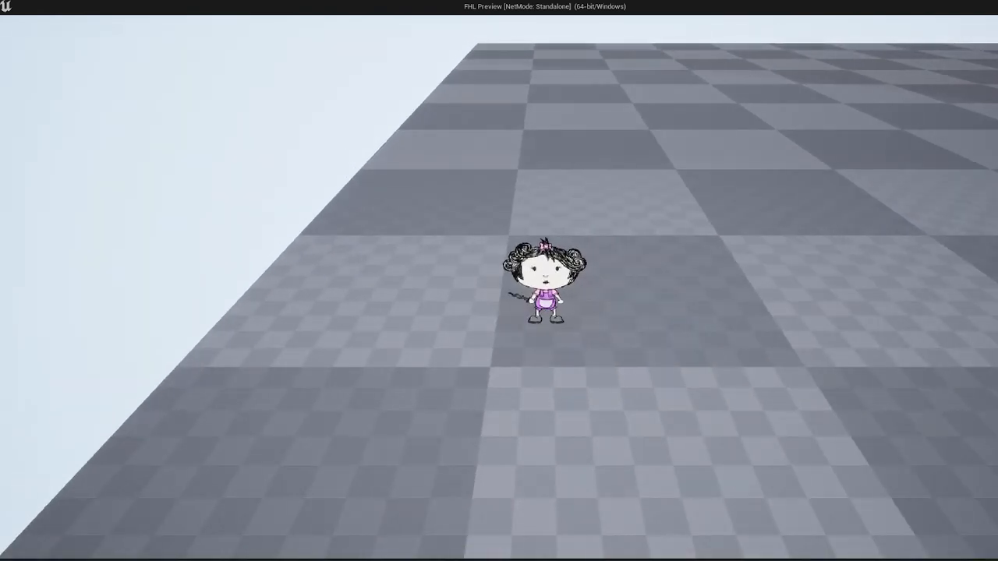
key("d")
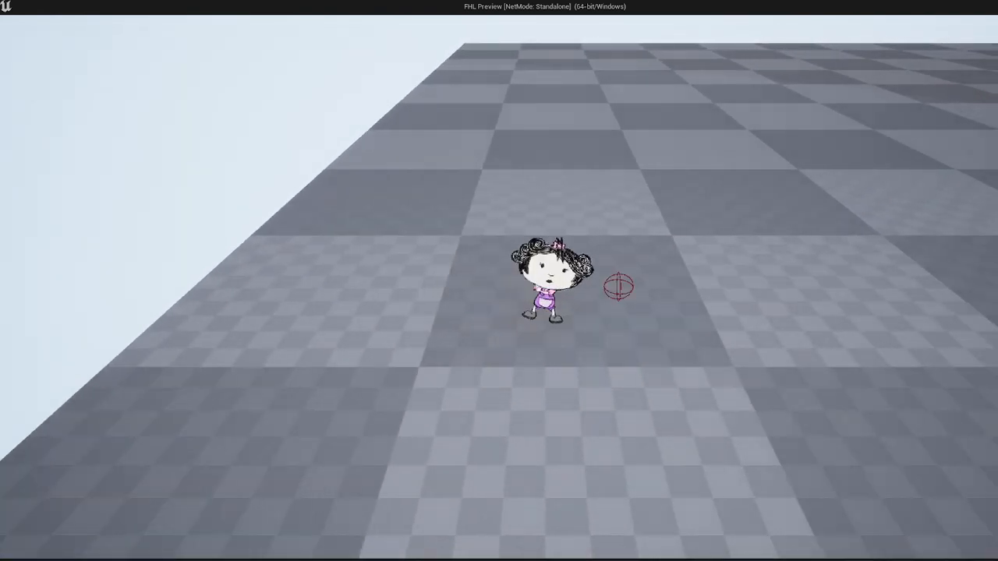
- Compare the character's animations facing away from and toward the camera, test a front-facing attack, and jump while facing away
key("w")
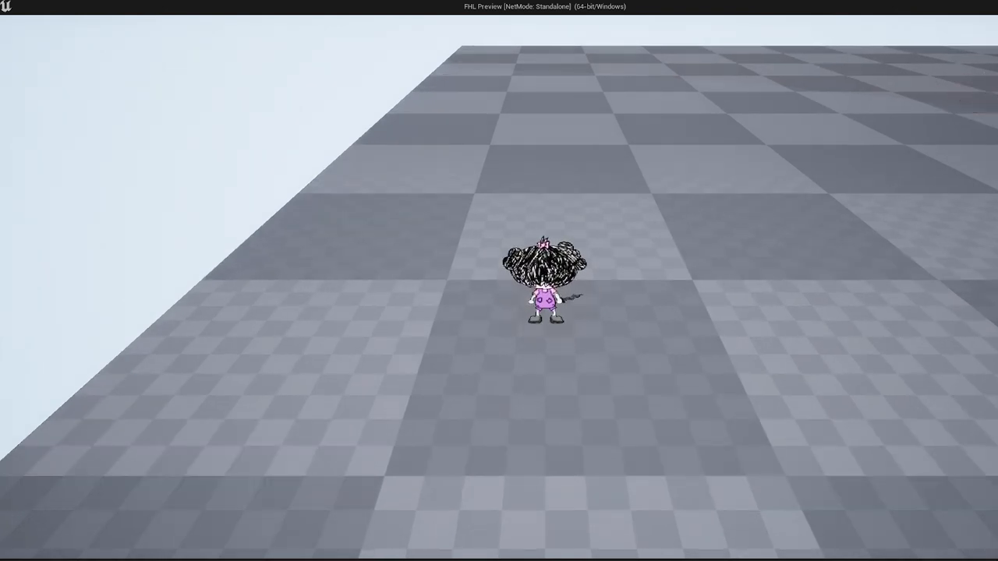
key("s")
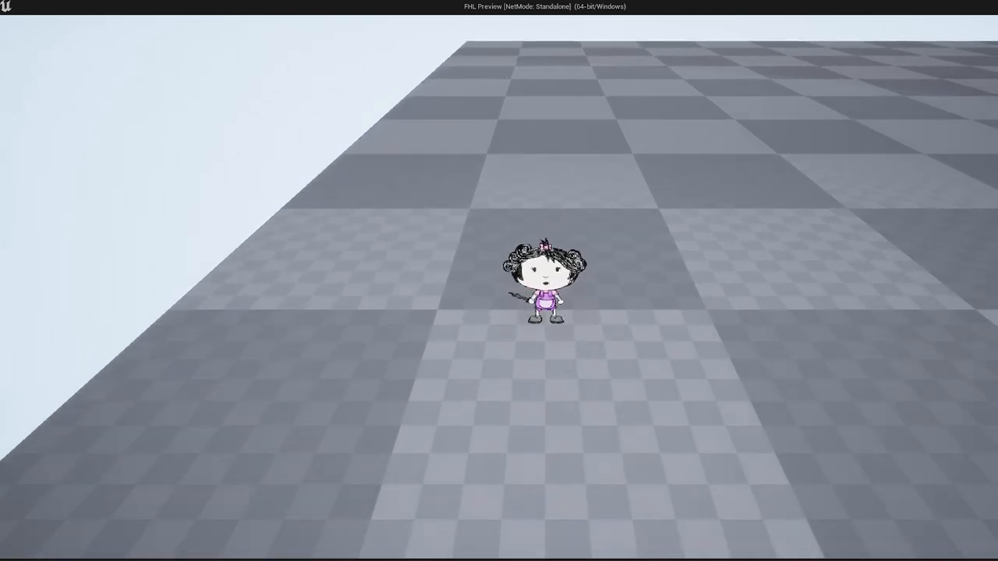
key("s")
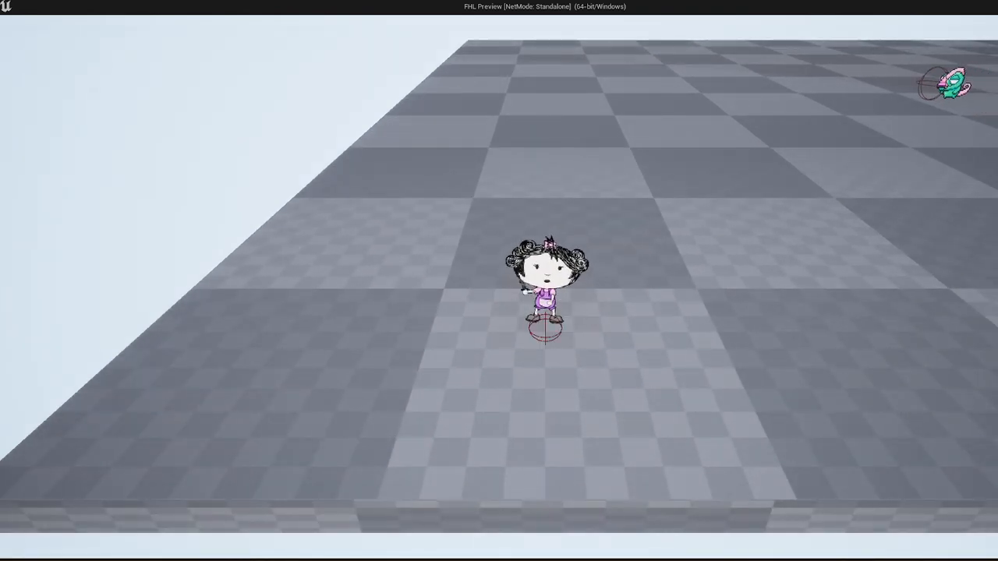
key("w")
key("w")
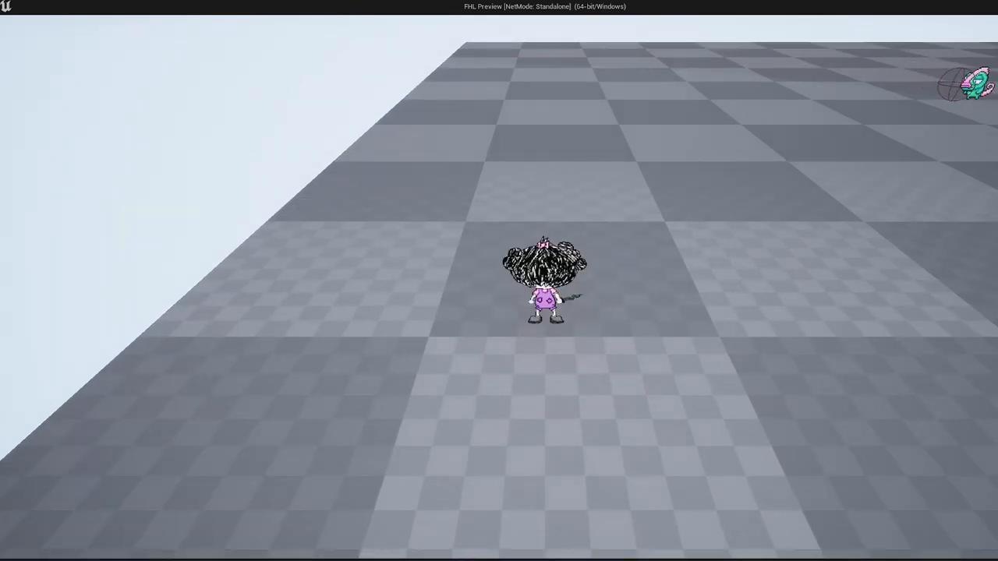
key("w")
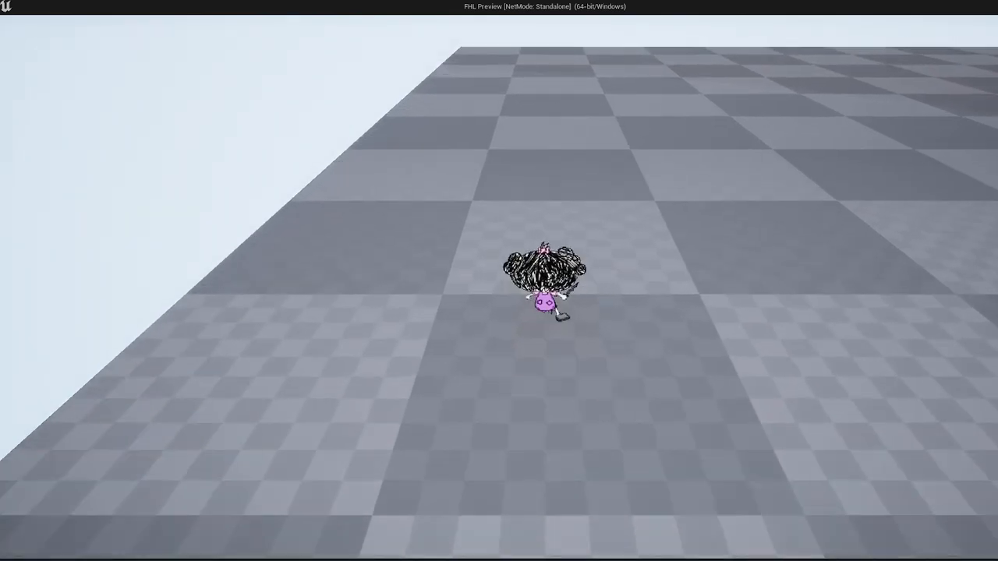
key("space")
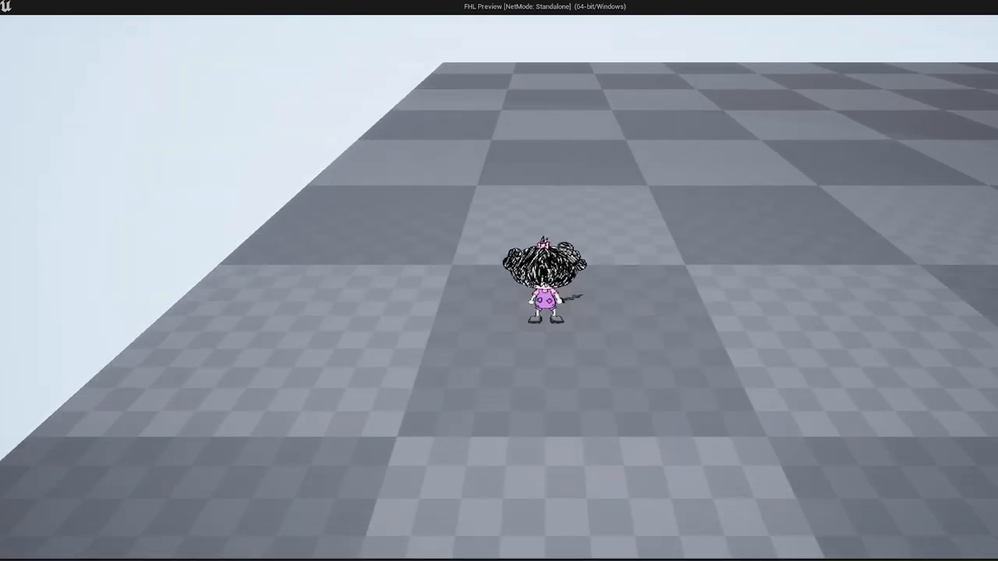